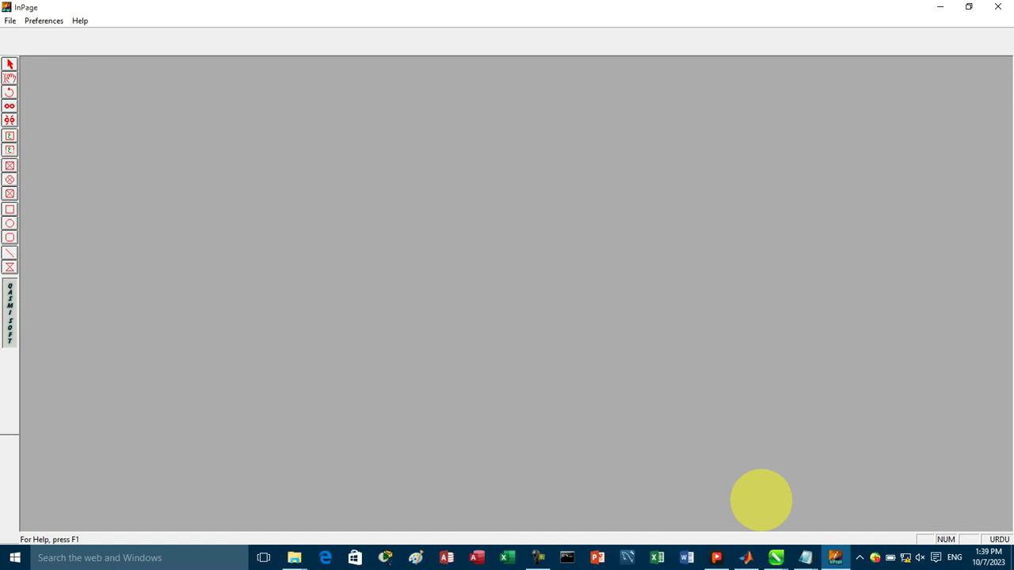
Switch to the ishtihar (2).cdr poster in CorelDRAW and look over its layout
mouse_move(775, 558)
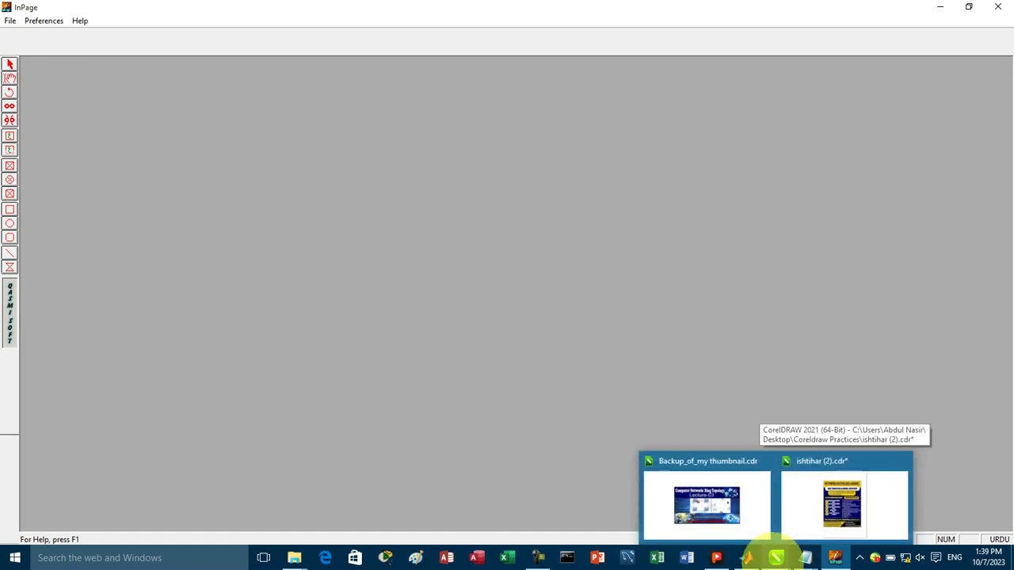
left_click(803, 531)
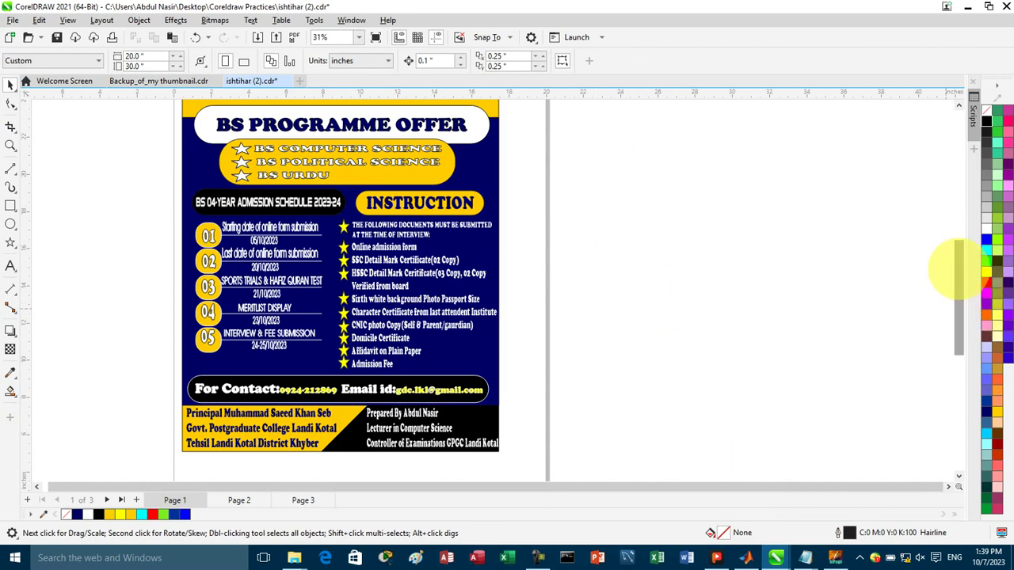
scroll(959, 270, "up", 3)
scroll(960, 265, "down", 2)
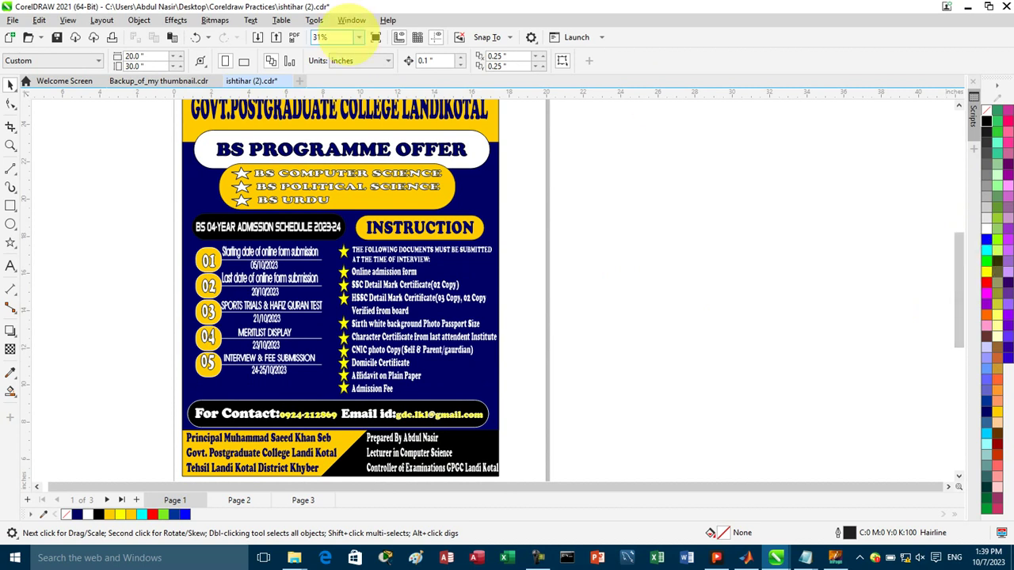
Create a new A4 document with the default settings, try portrait orientation, and set the page back to landscape
left_click(299, 81)
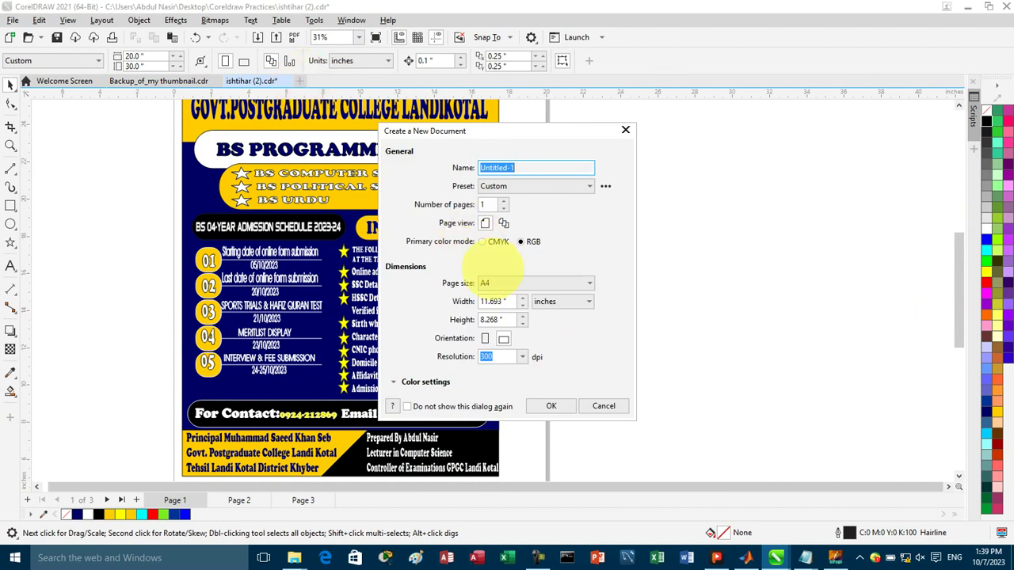
left_click(550, 405)
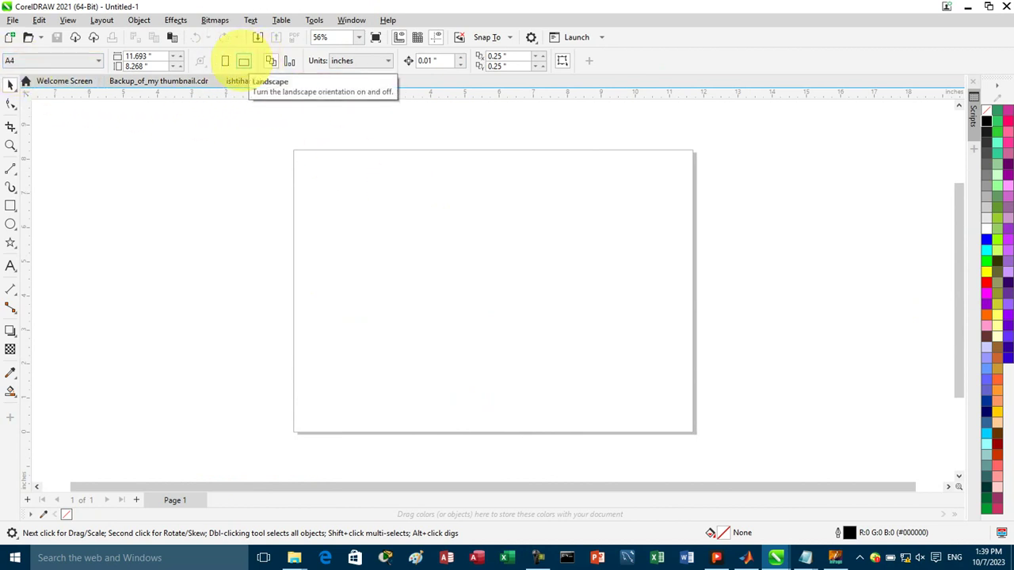
left_click(224, 61)
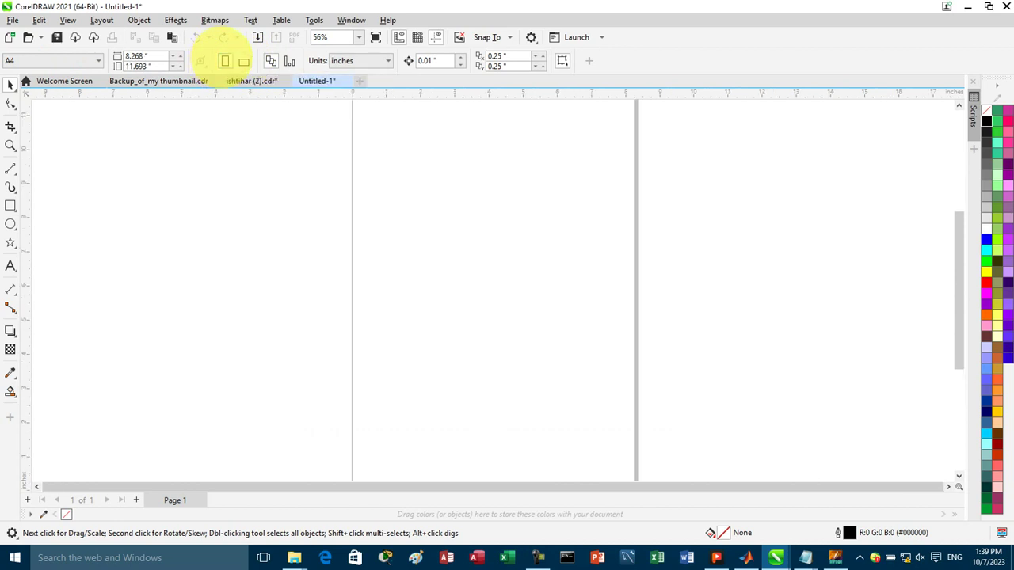
left_click(244, 61)
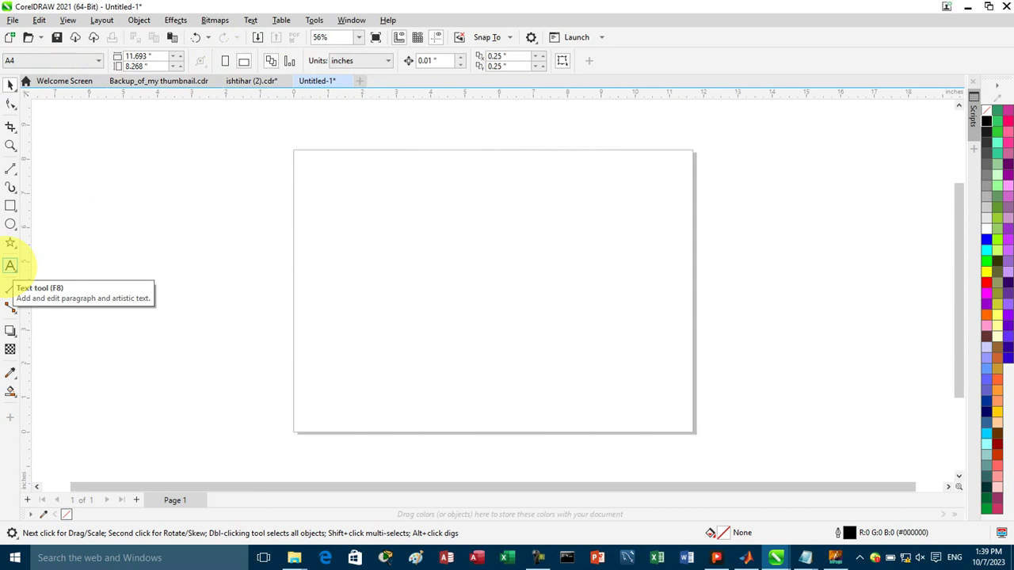
Add the artistic text "adadadad" near the upper edge of the page with the Text tool
left_click(10, 266)
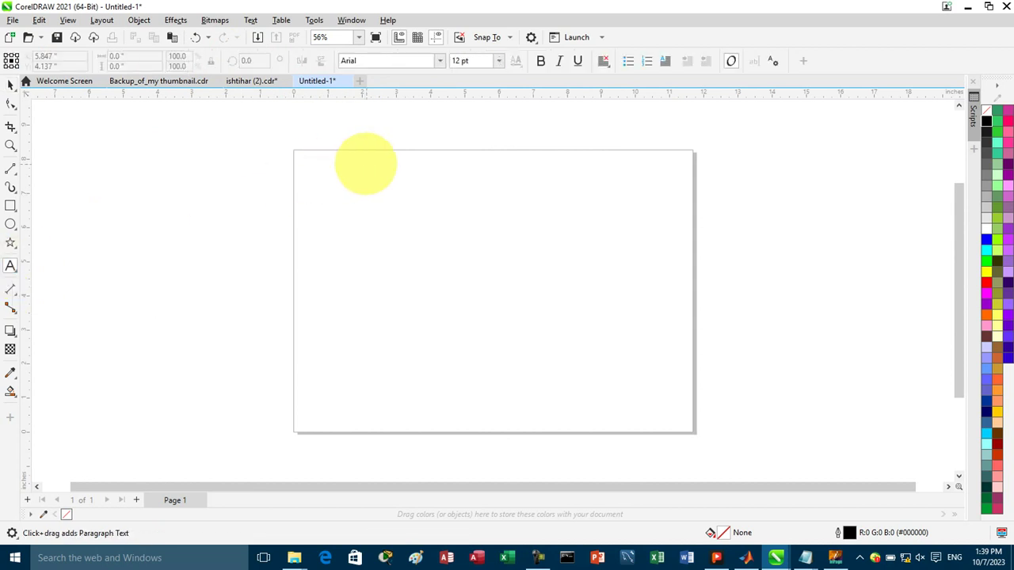
left_click(366, 161)
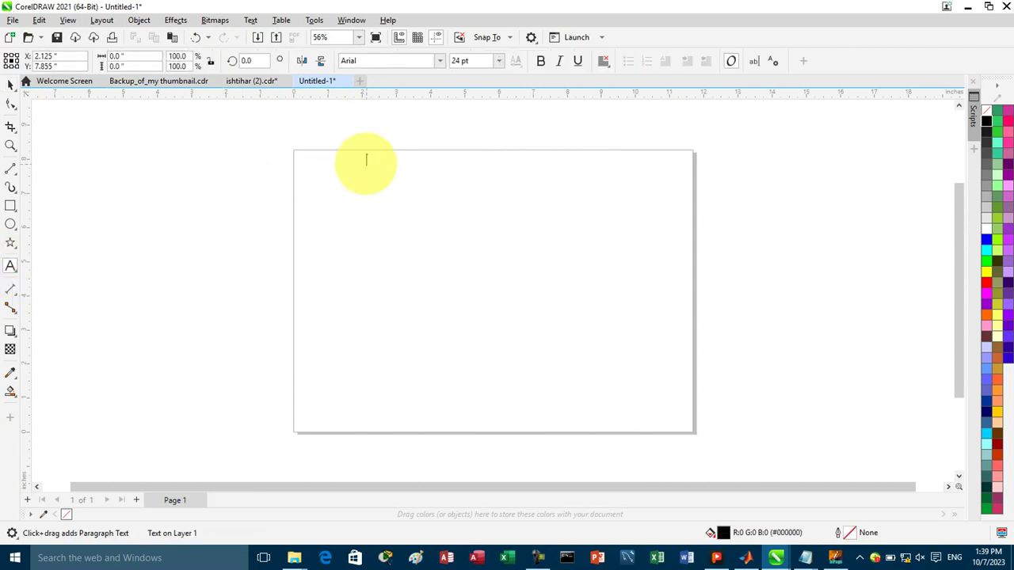
type("adadadad")
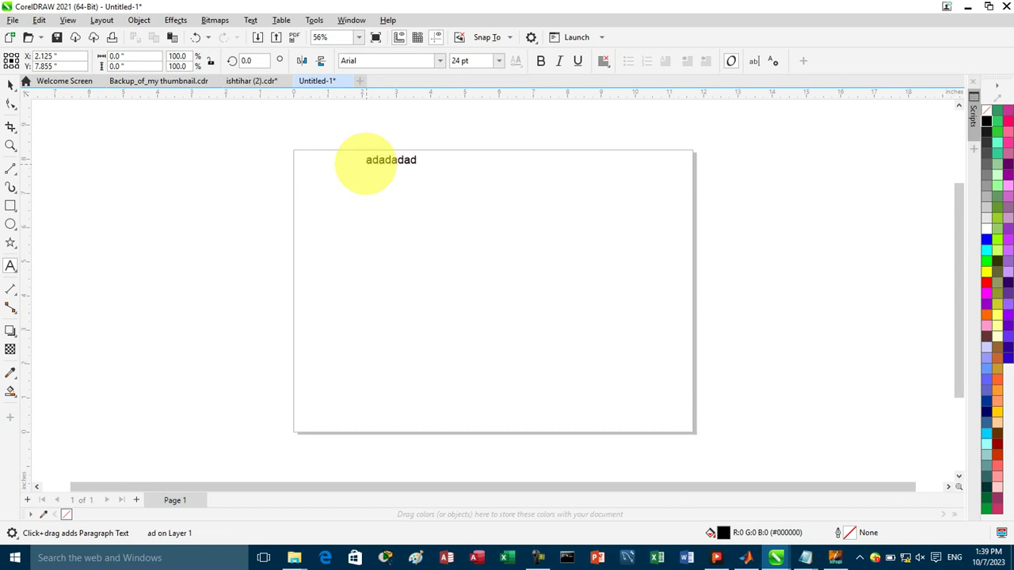
key("Escape")
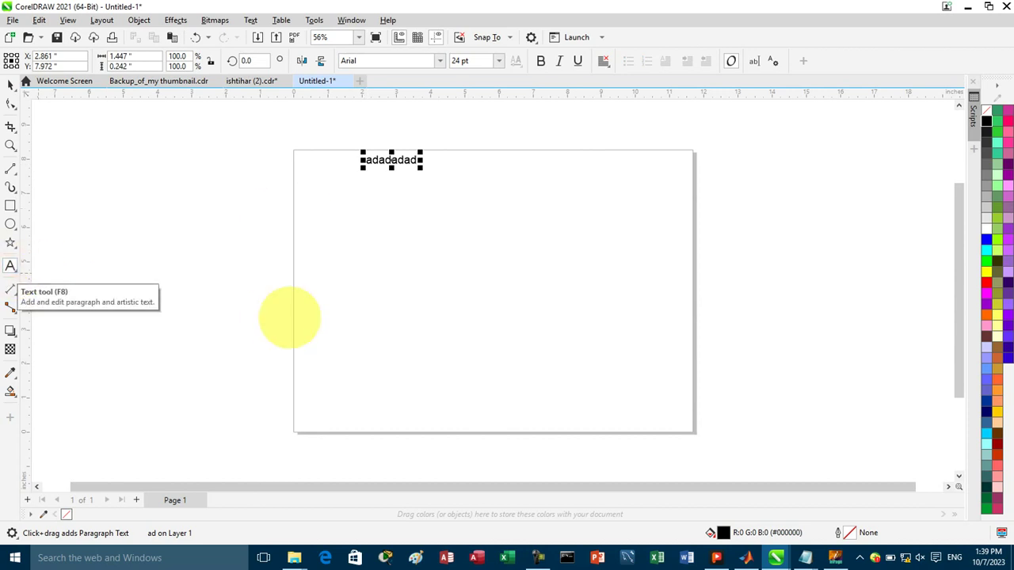
Add two more artistic texts reading "dadad", one below the first text and one in the page's right half
left_click(367, 243)
type("dadad")
left_click(527, 198)
type("dadad")
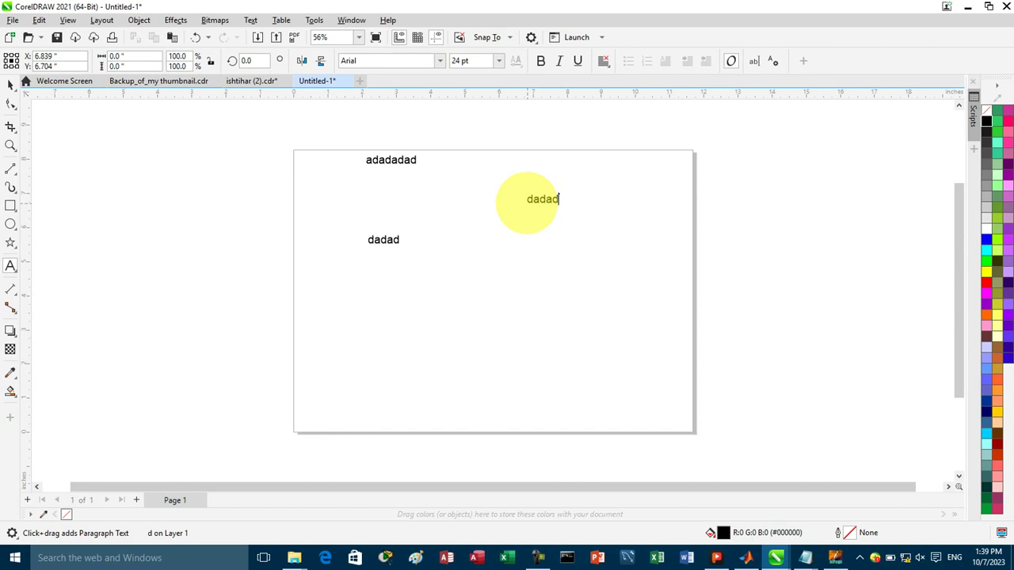
key("Escape")
Start a new artistic text below the right-hand "dadad" and set its font to Nafees Naskh v2.01
left_click(520, 254)
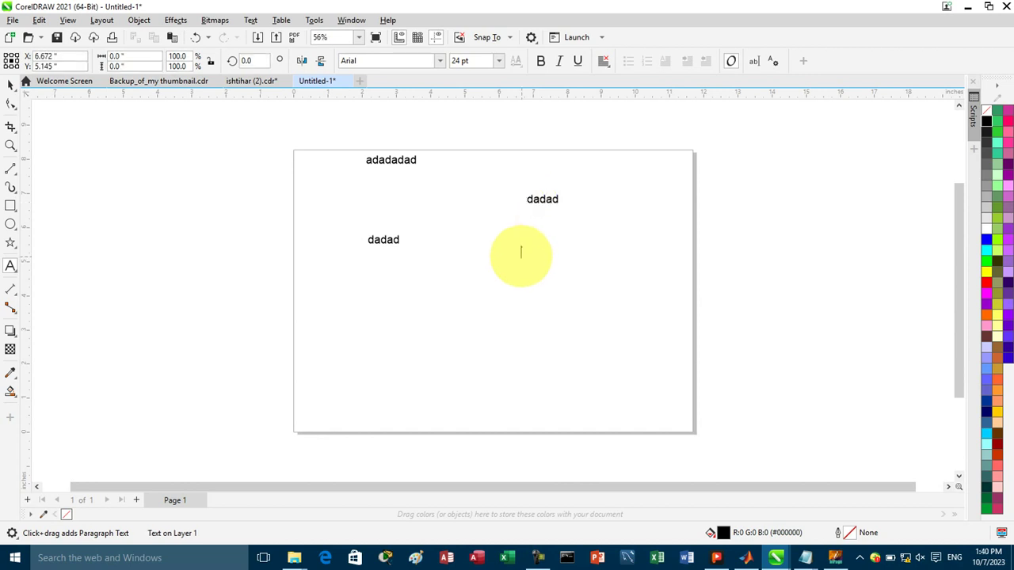
left_click(440, 61)
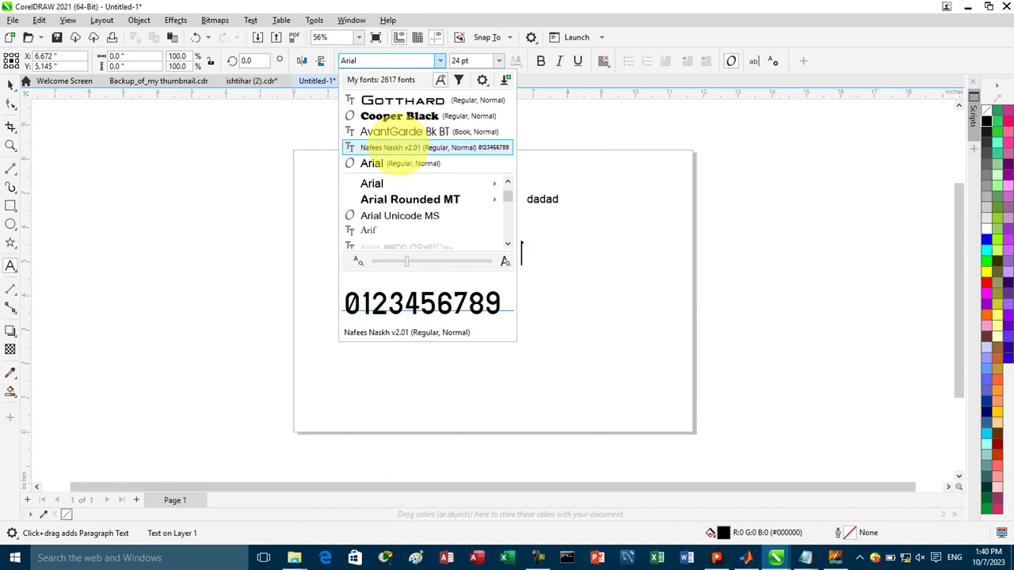
left_click(393, 147)
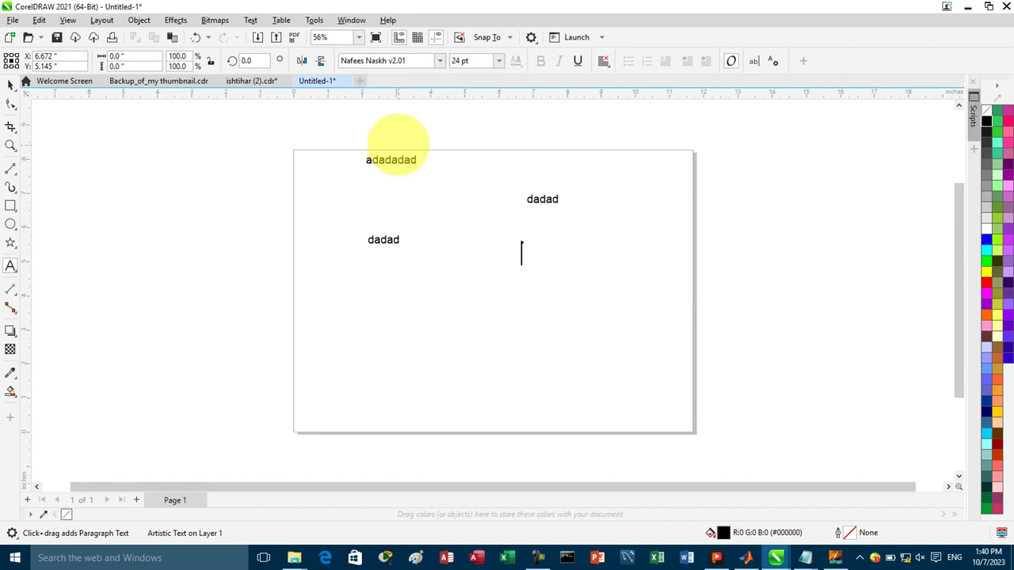
Switch the keyboard input to Urdu and enter the text "المدینہ انسٹی ٹیوٹ اف انفارمیشن ٹیکنالوجی"
key("alt+shift")
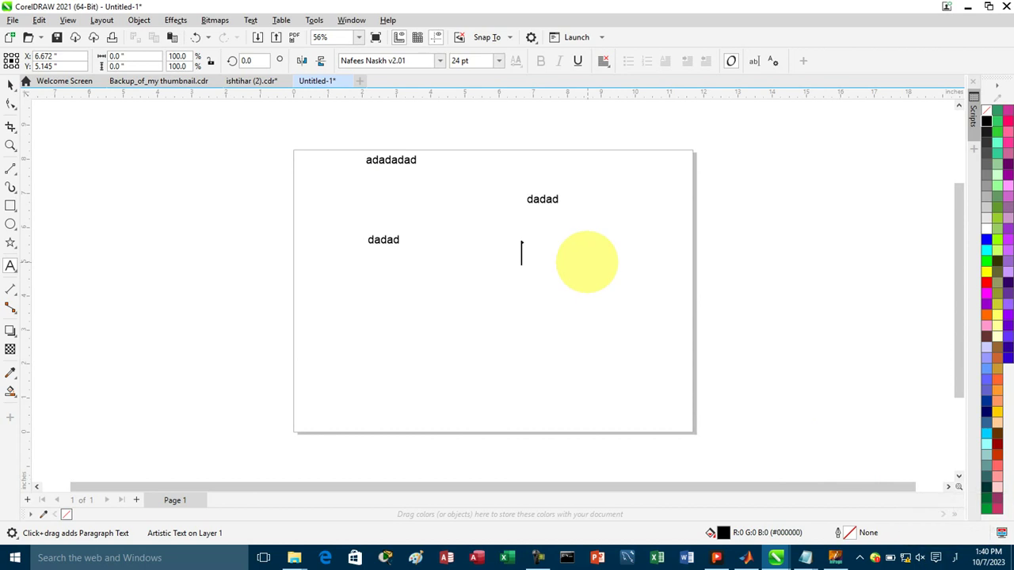
type("المدینہ انسٹ")
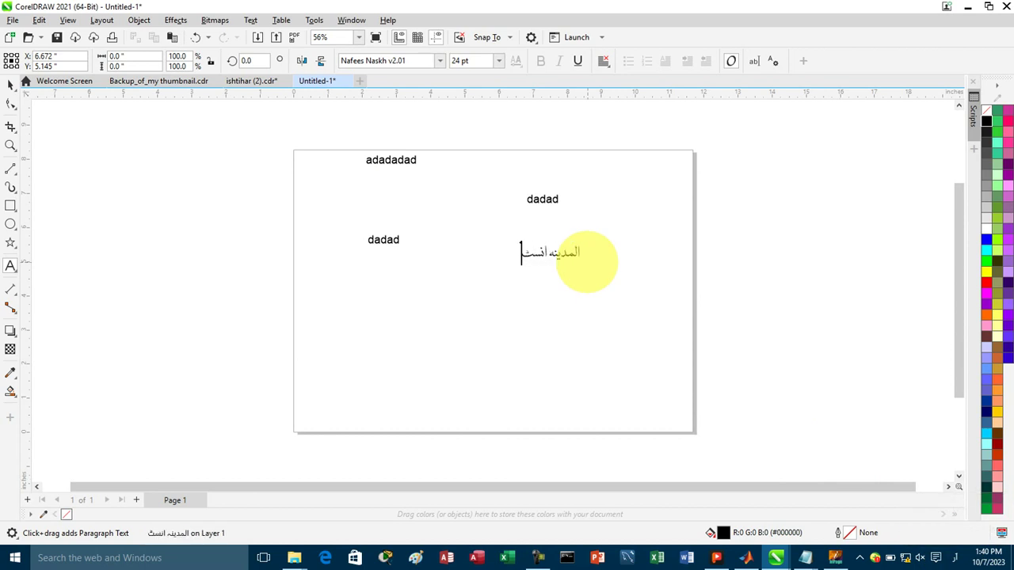
type("ی ٹیو")
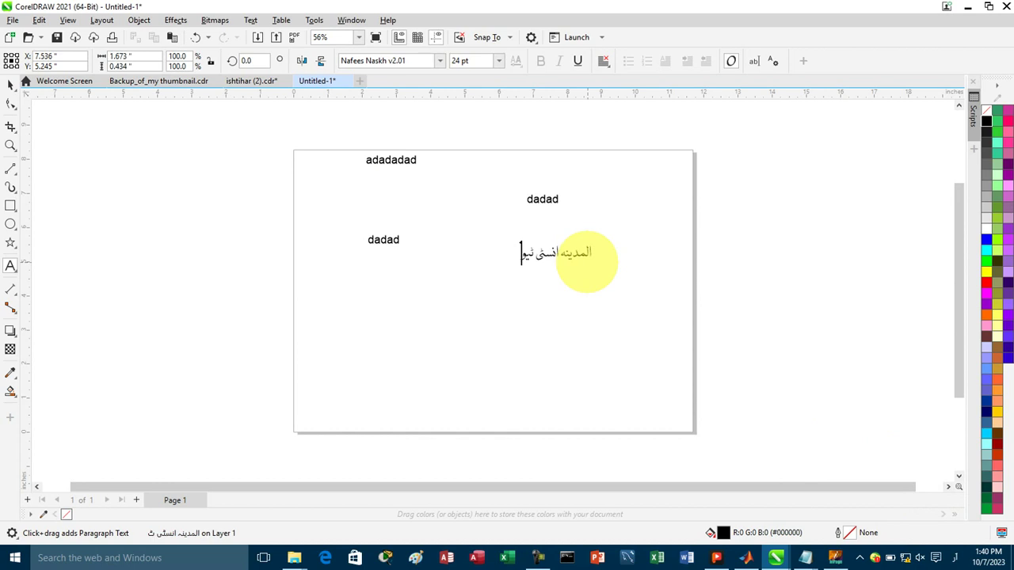
type("ٹ اف انفا")
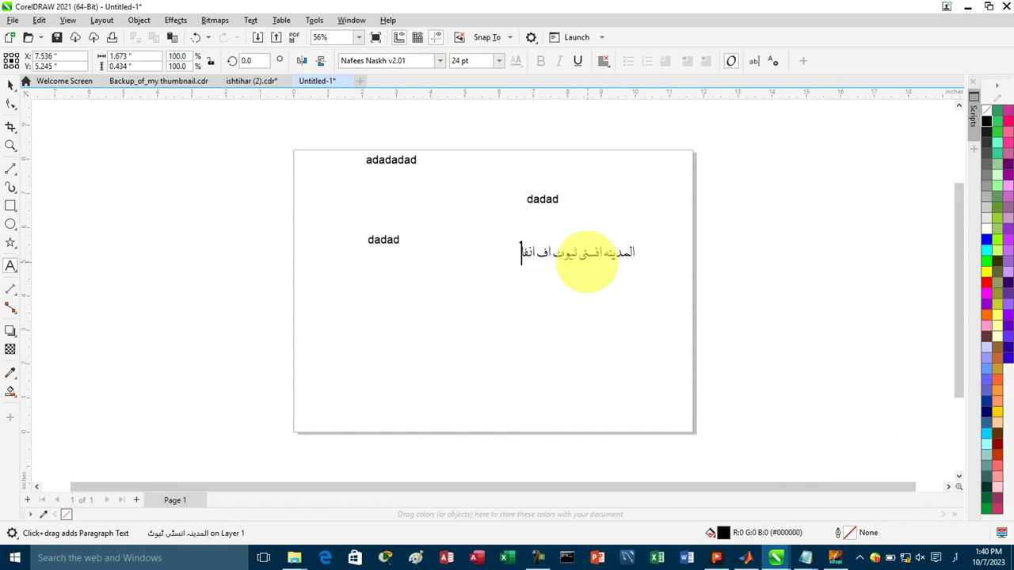
type("رمیشن ٹ")
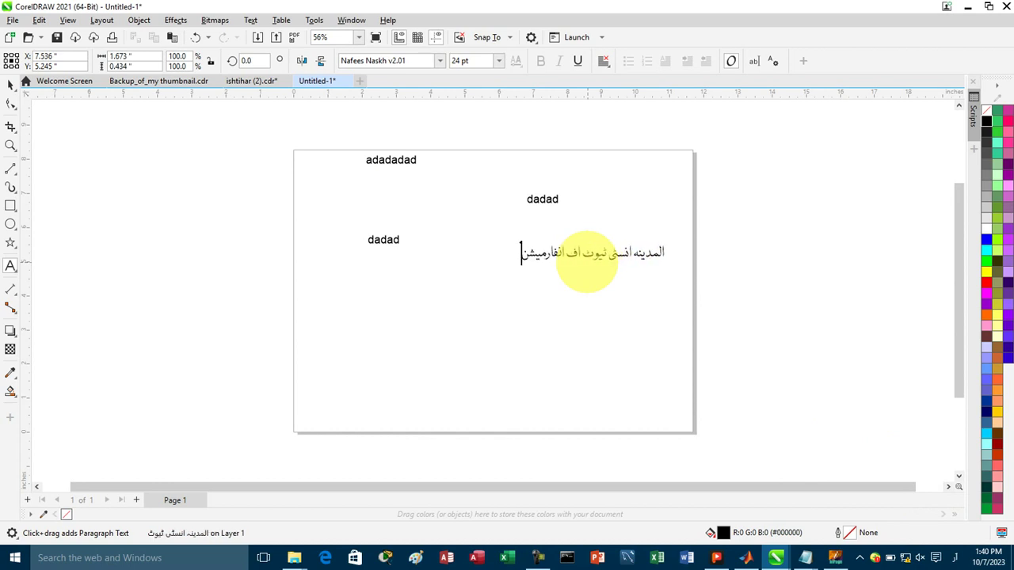
type("یکنالوجی")
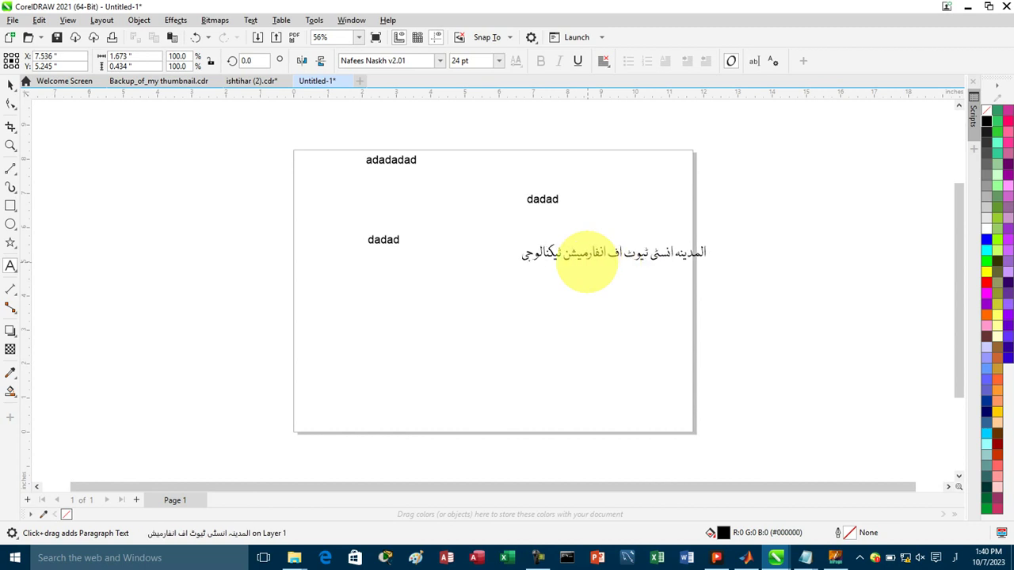
key("ctrl+space")
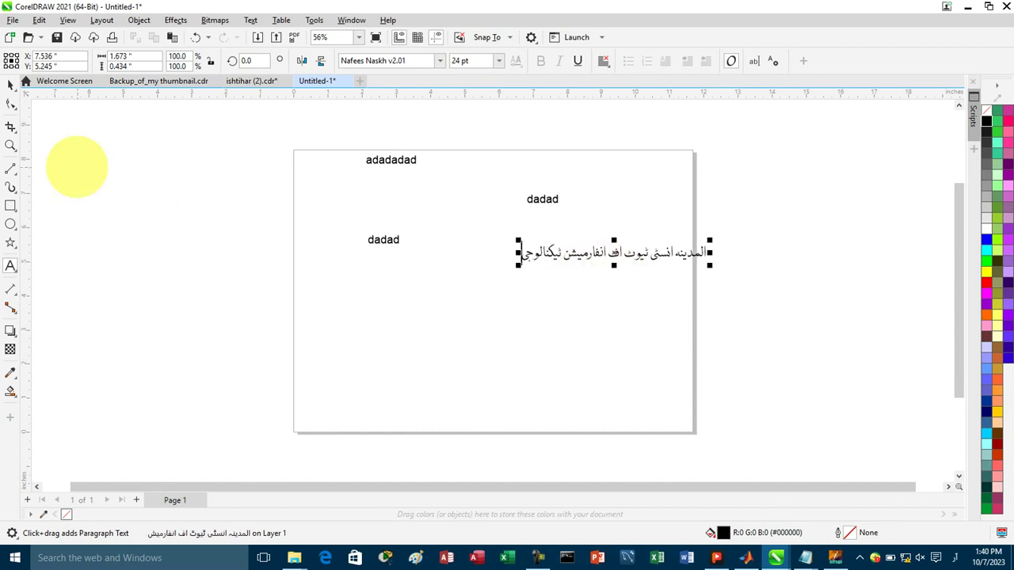
Move the Urdu text onto the page and enlarge it to about 11.1 inches wide, nearly spanning the page
left_click_drag(606, 252, 525, 261)
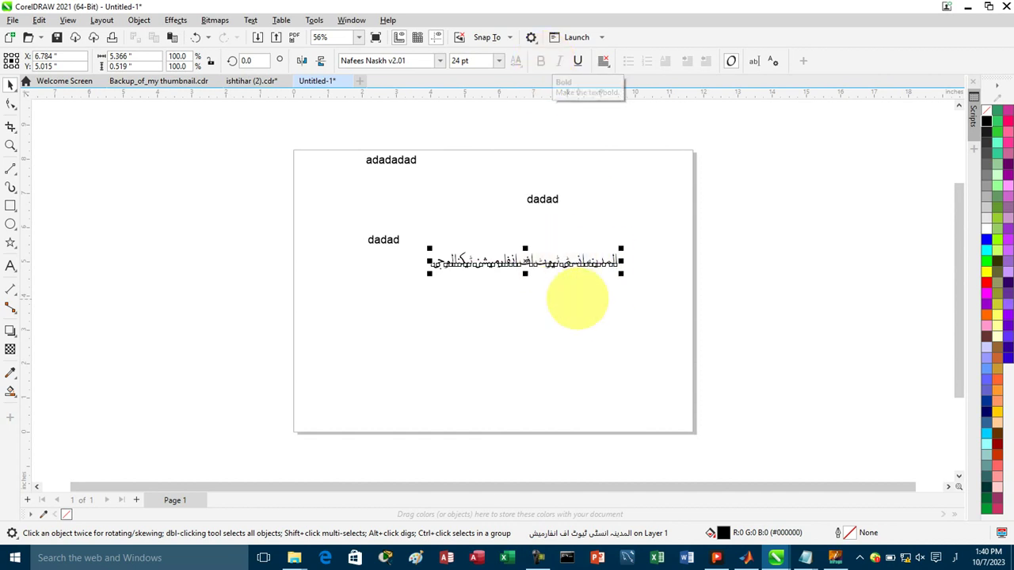
left_click(622, 274)
left_click_drag(622, 274, 684, 321)
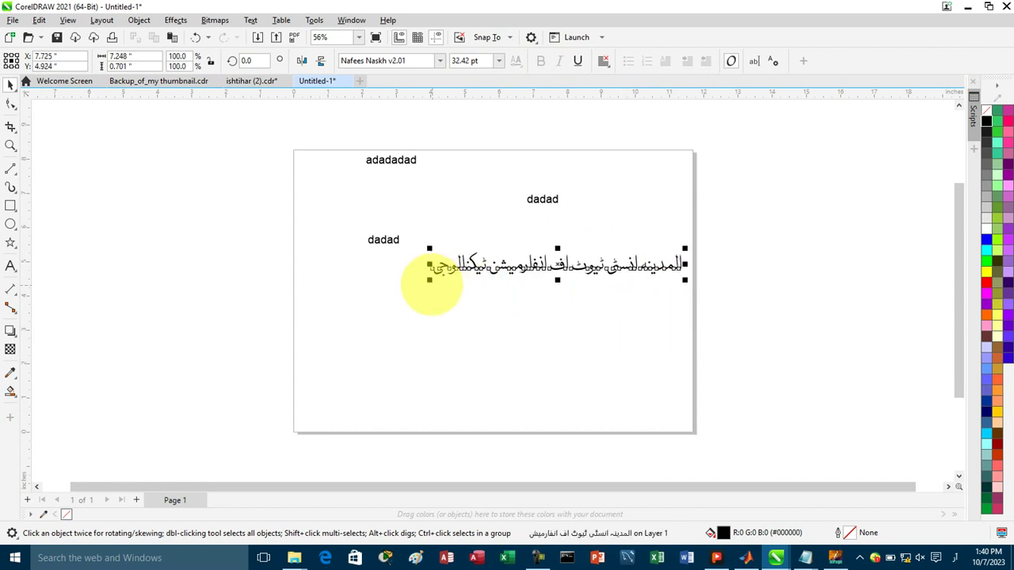
left_click_drag(430, 279, 299, 313)
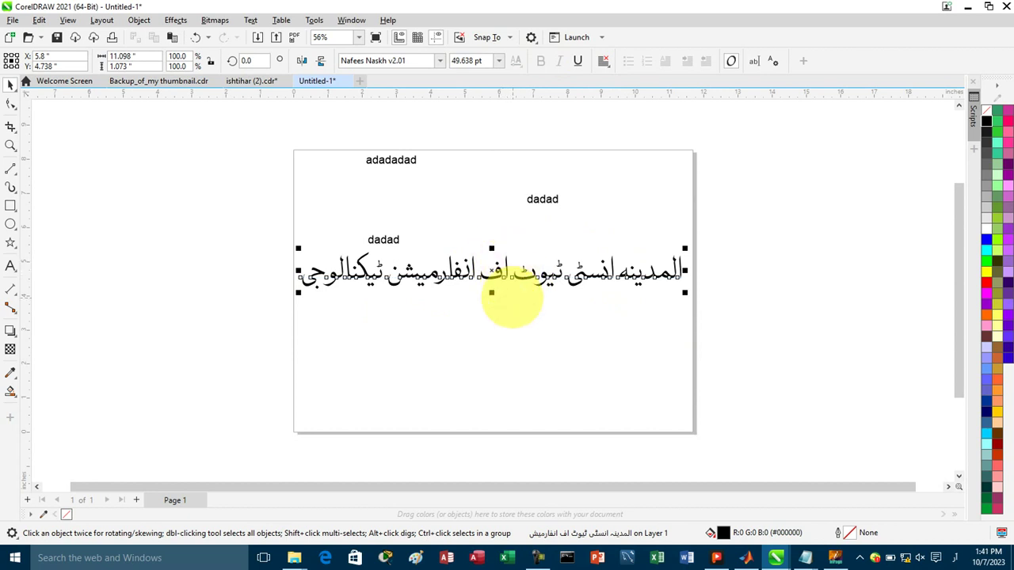
Switch to InPage and create a new A4 portrait document with right-to-left direction
left_click(836, 556)
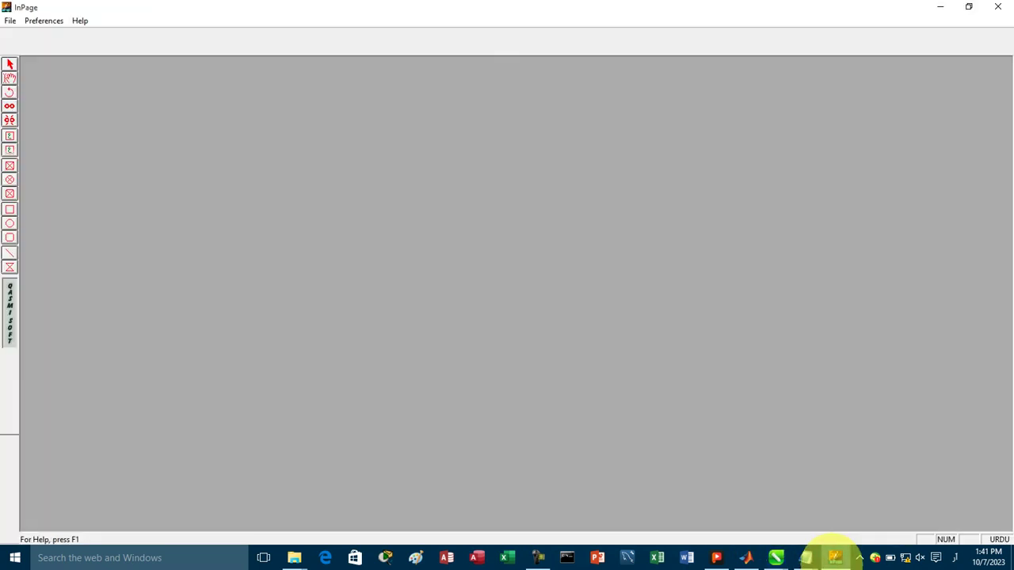
key("ctrl+n")
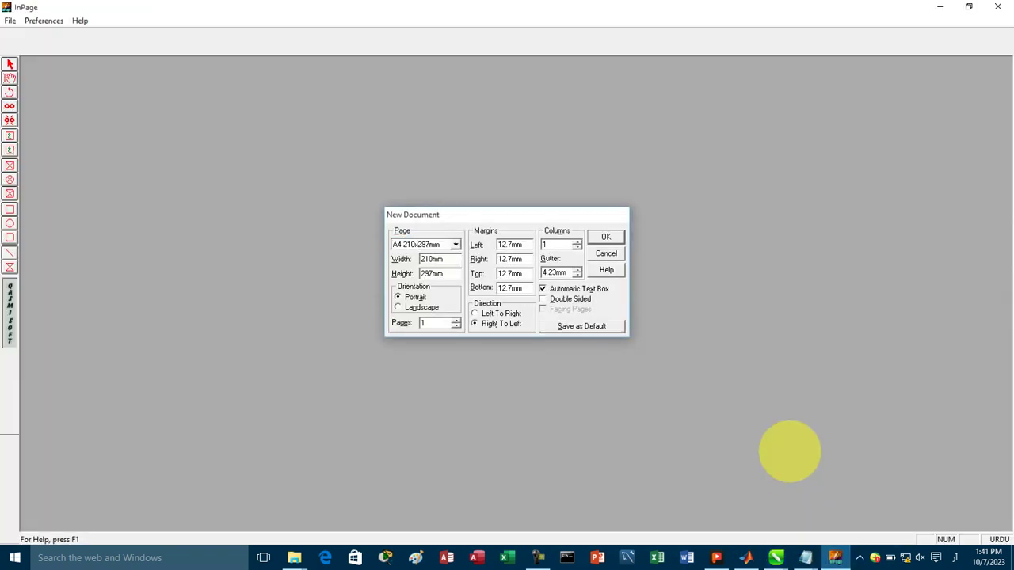
key("Return")
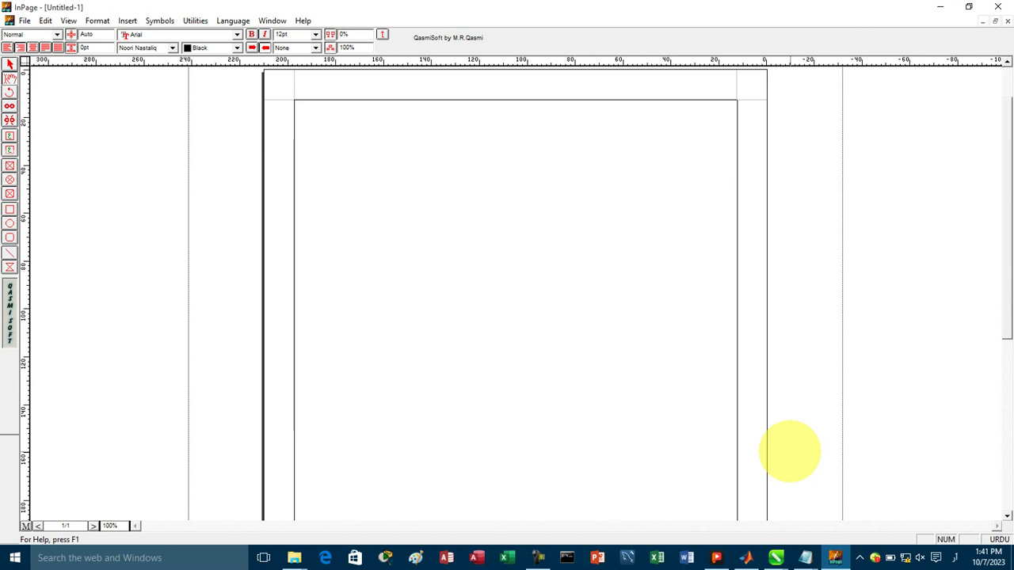
Enter the Urdu line "المدینہ انسٹی ٹیوٹ اف انفارمیشن ٹیکنالوجی" in the page's text box, correcting the typing mistakes
type("المدینہ انسٹی ٹیوٹ")
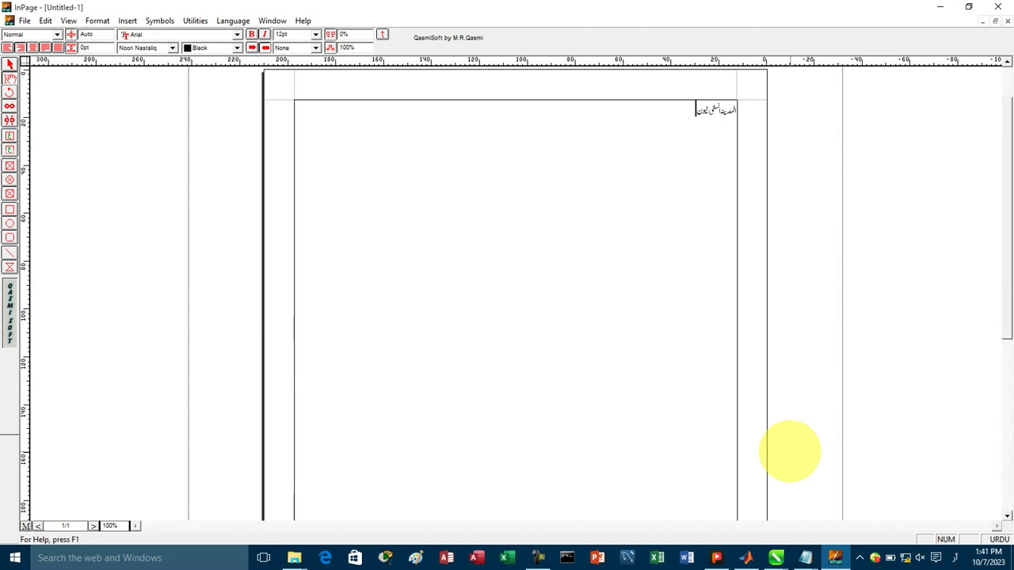
key("BackSpace")
type("ٹ")
type(" ا")
key("BackSpace")
key("BackSpace")
type("آف افکار")
type("میشن")
type(" ٹیکنالوجی")
type("ی")
Centre the whole Urdu line and set its font size to 48pt
key("ctrl+a")
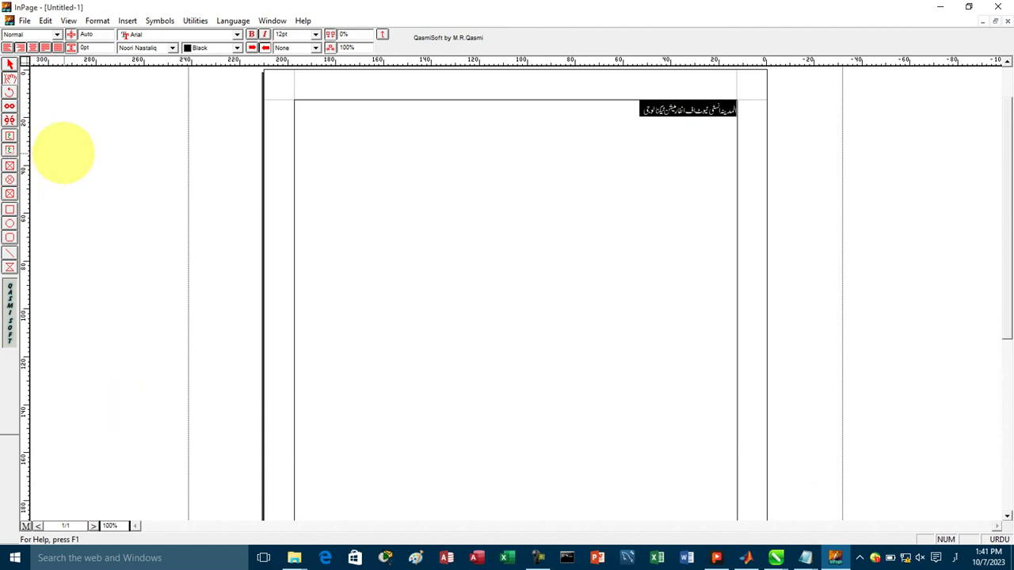
left_click(33, 48)
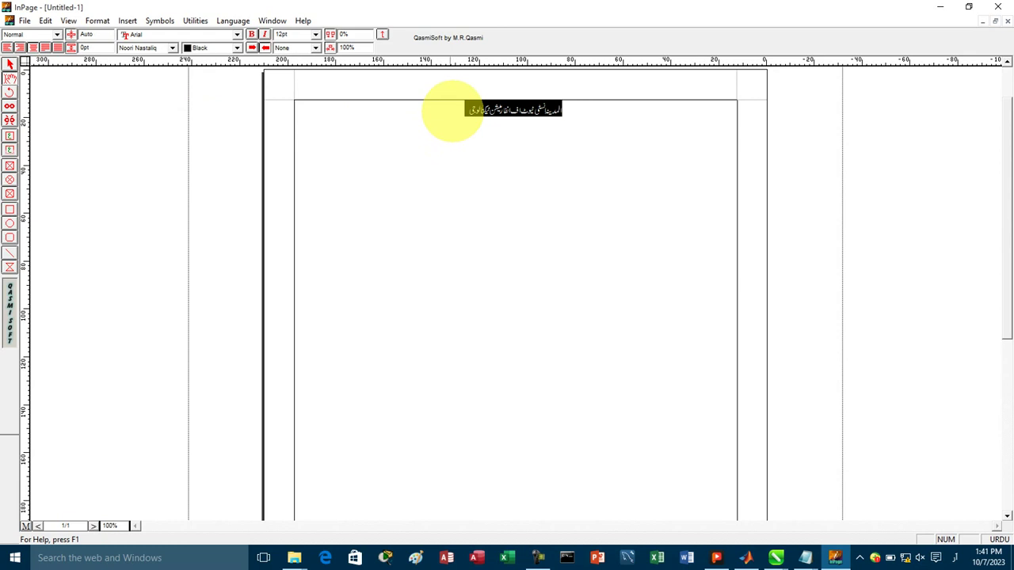
left_click(316, 34)
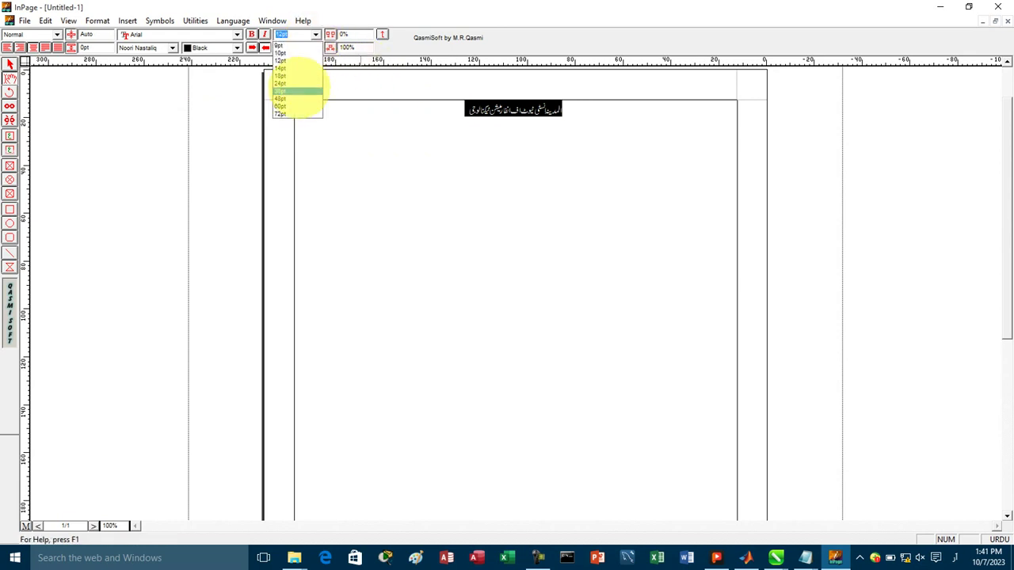
left_click(282, 98)
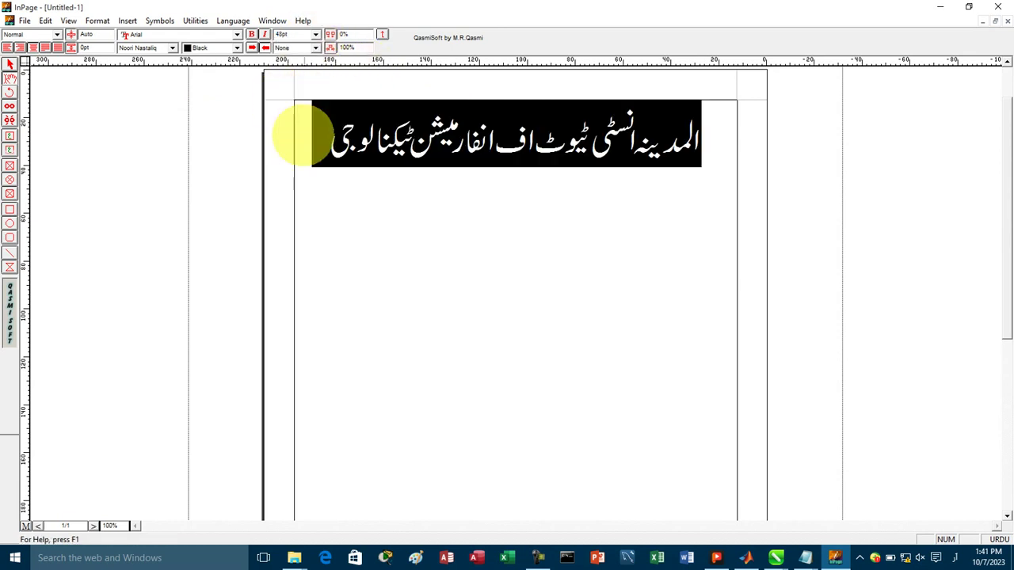
Copy the Urdu line and paste a duplicate of it on a new line below
left_click(320, 145)
left_click_drag(320, 145, 751, 141)
key("ctrl+c")
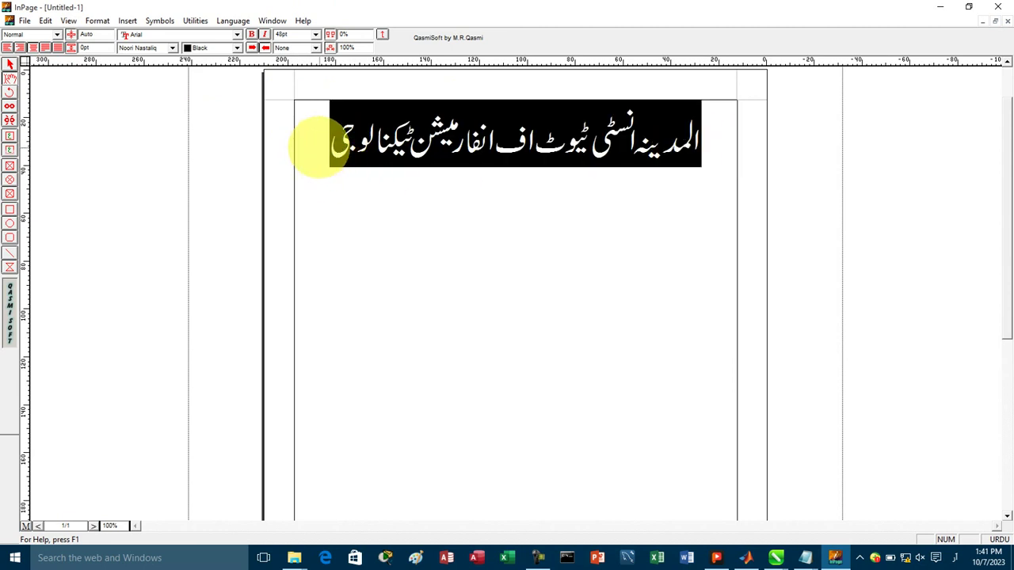
left_click(318, 147)
key("Return")
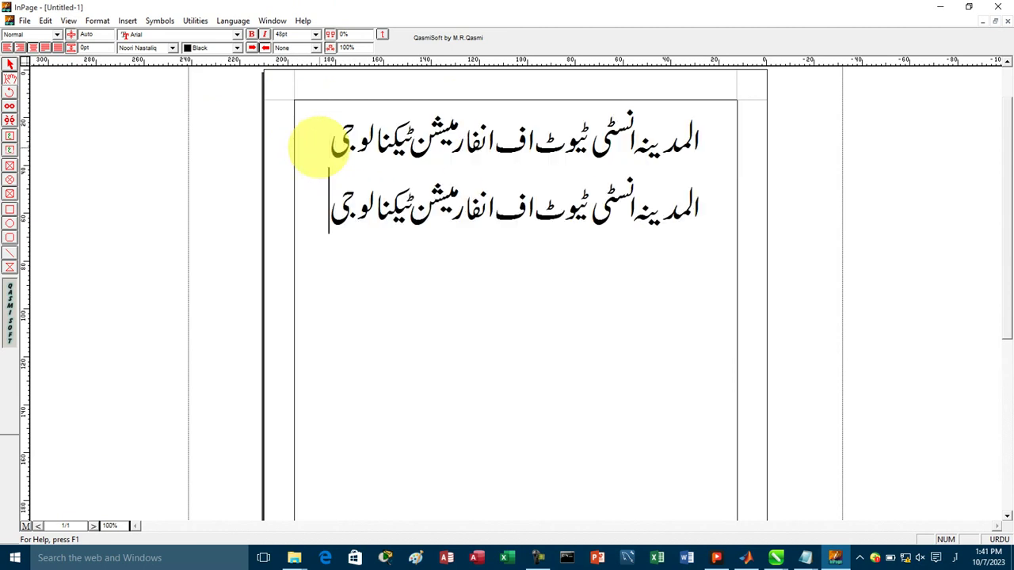
Copy the second Urdu line and set its font to Noori Character
key("ctrl+v")
left_click_drag(339, 198, 719, 208)
key("ctrl+c")
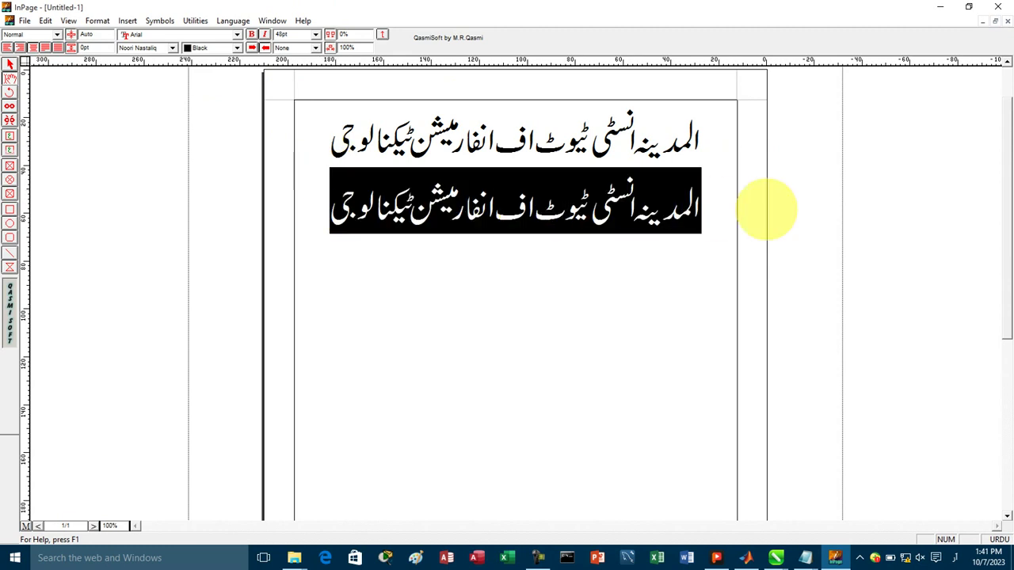
left_click(165, 48)
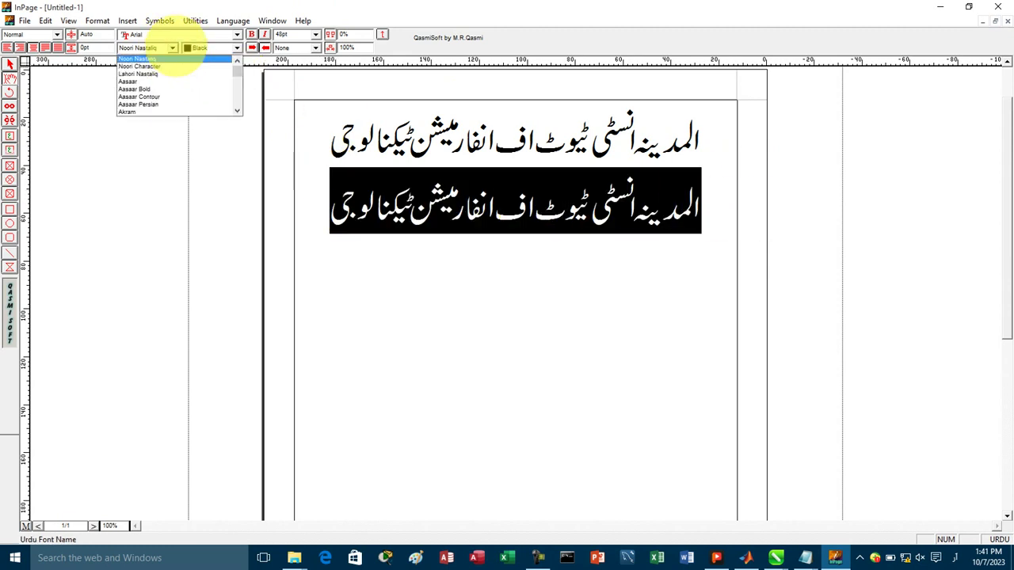
left_click(149, 67)
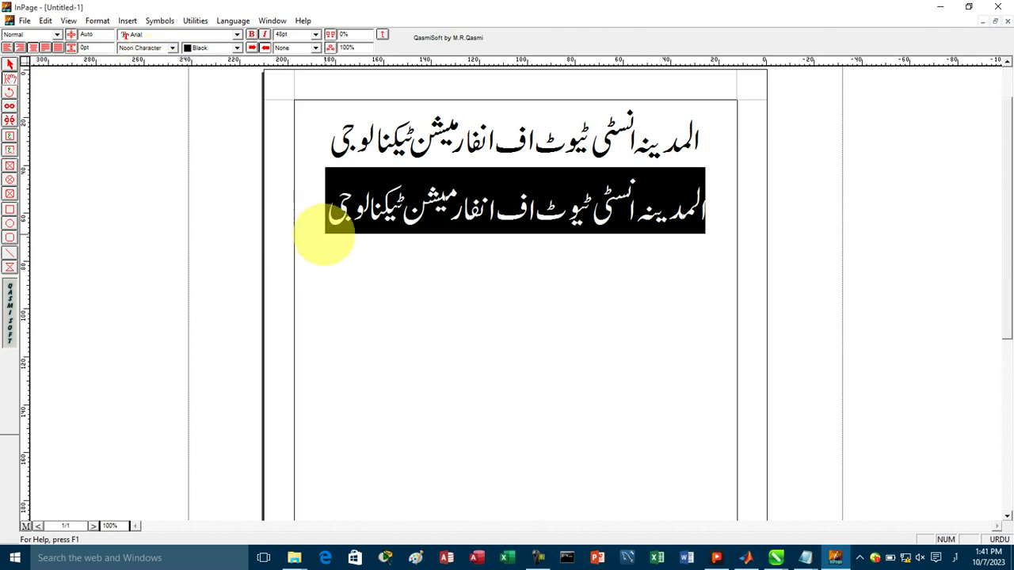
Paste a third copy of the Urdu line below the second and set its font to Unwan
left_click(306, 219)
key("ctrl+v")
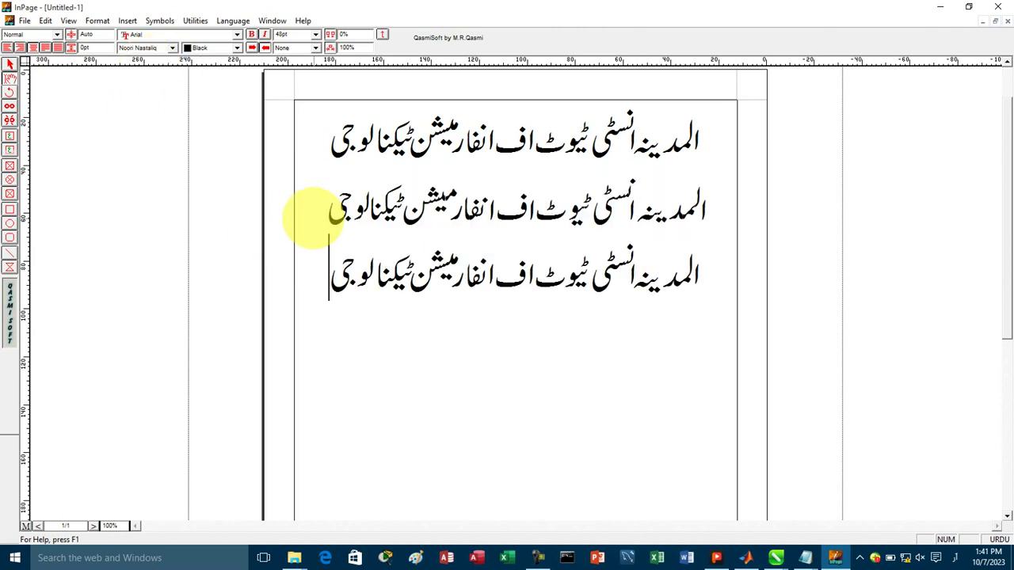
left_click_drag(335, 278, 344, 146)
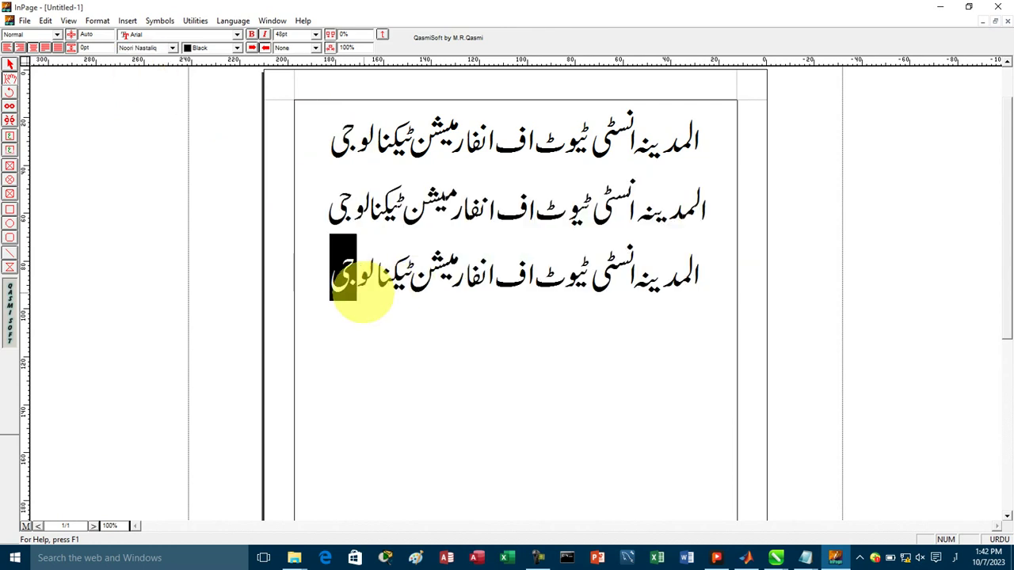
left_click(329, 281)
left_click_drag(329, 280, 713, 283)
key("ctrl+c")
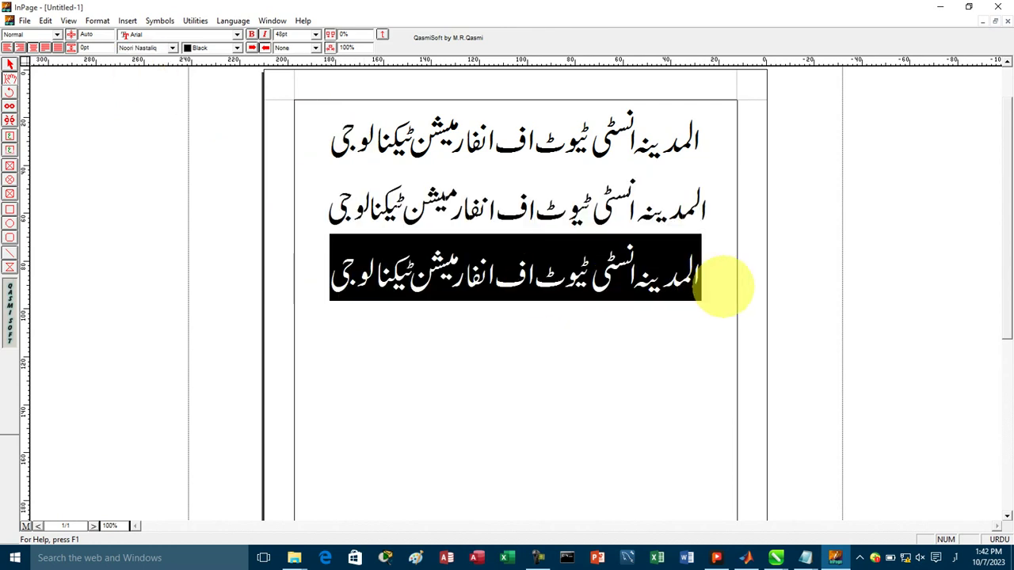
left_click(170, 48)
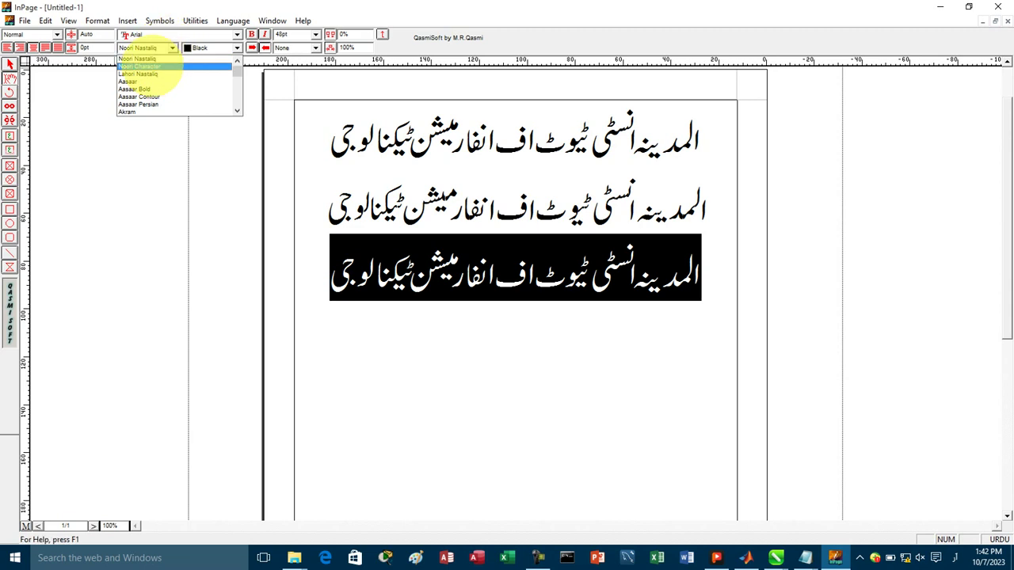
key("u")
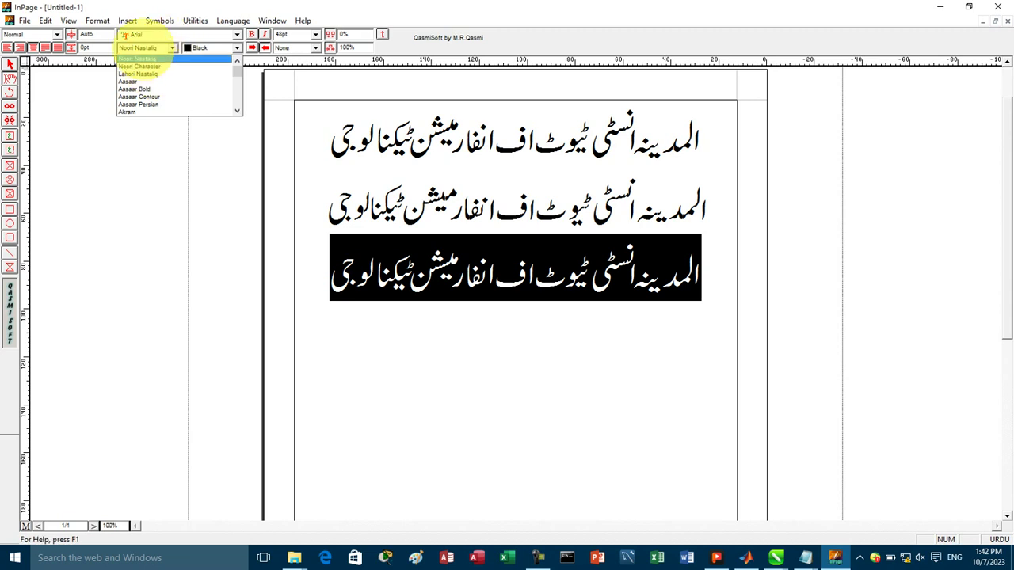
left_click(135, 58)
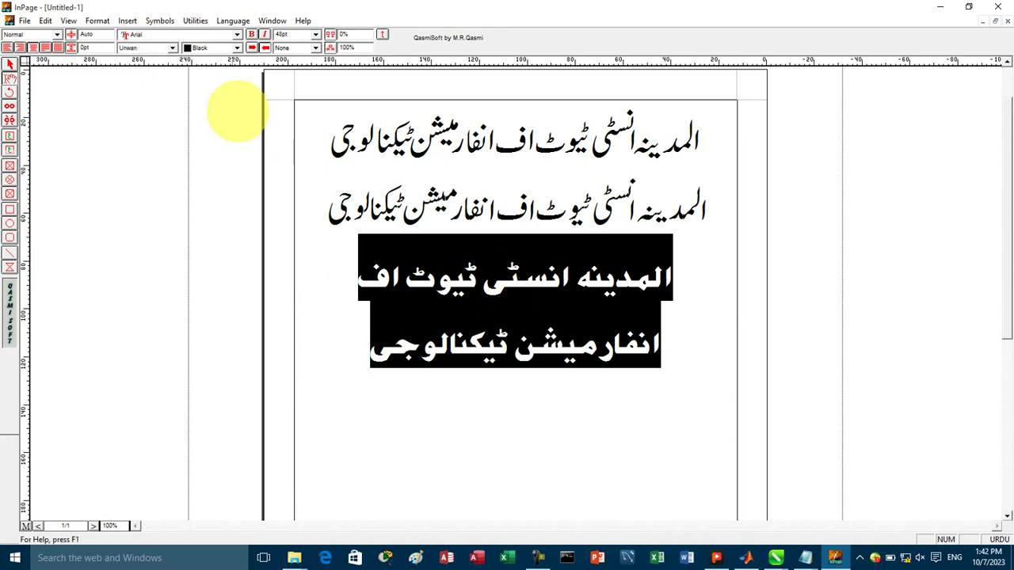
Paste a fourth copy of the Urdu line on a new line below and set its font to Batool
left_click(355, 346)
key("Return")
key("ctrl+v")
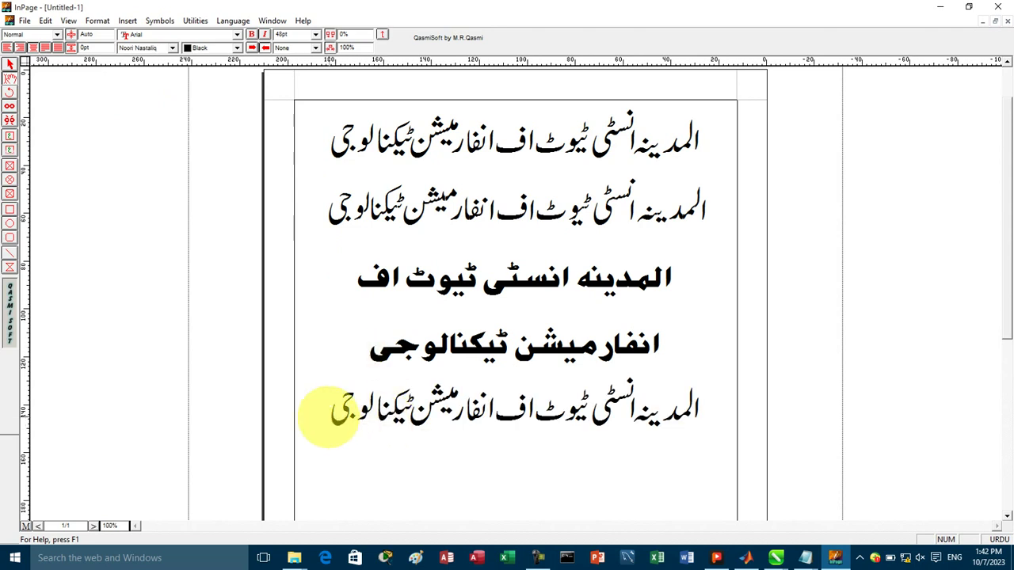
left_click_drag(328, 419, 261, 169)
left_click(701, 408)
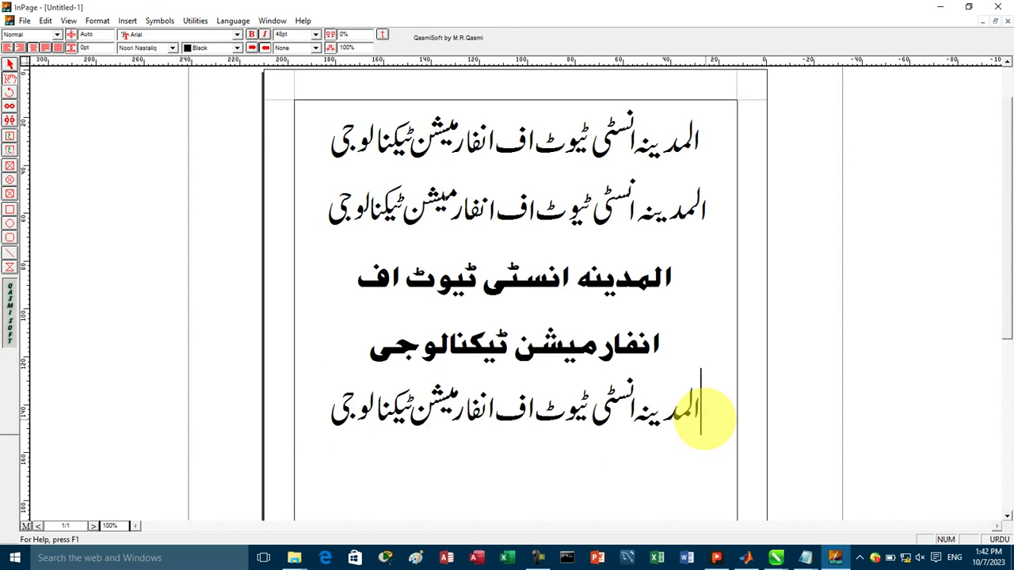
left_click_drag(702, 412, 294, 414)
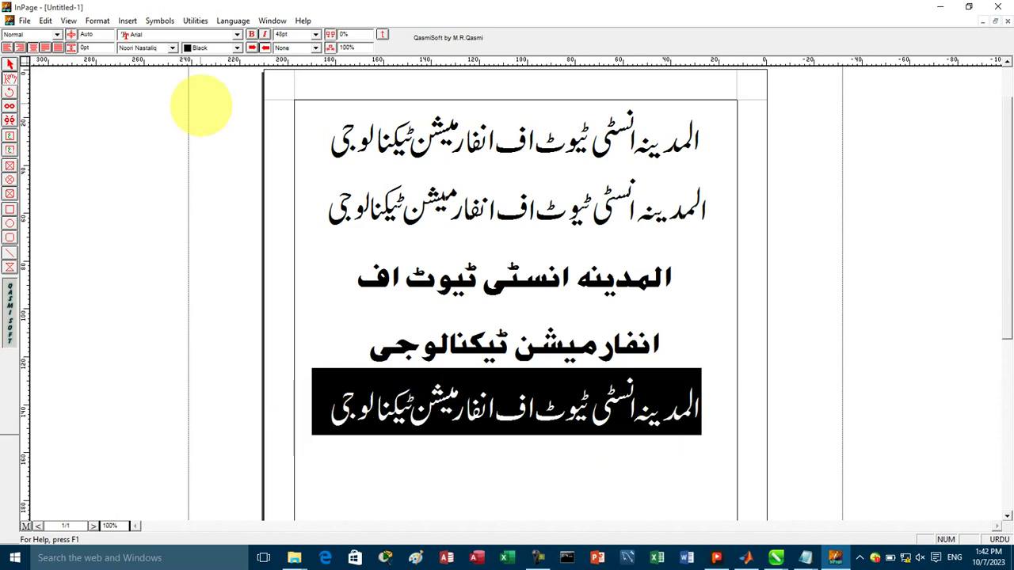
left_click(166, 49)
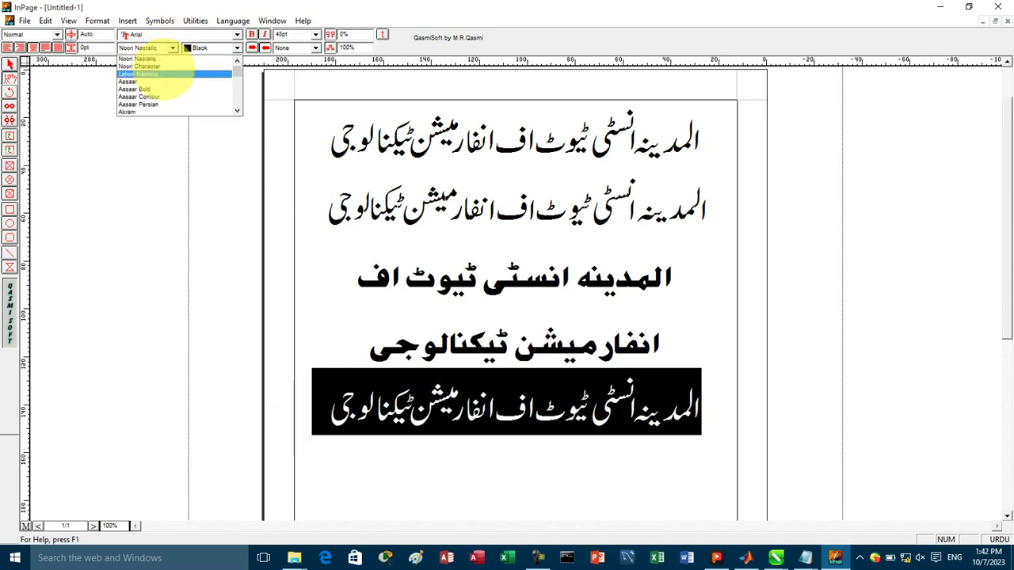
left_click_drag(237, 72, 238, 80)
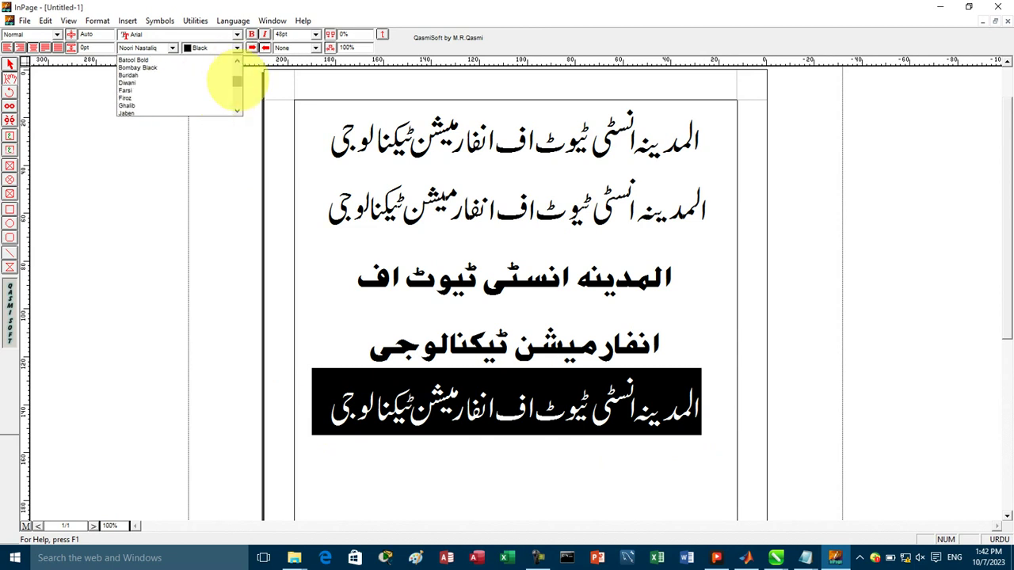
left_click(237, 80)
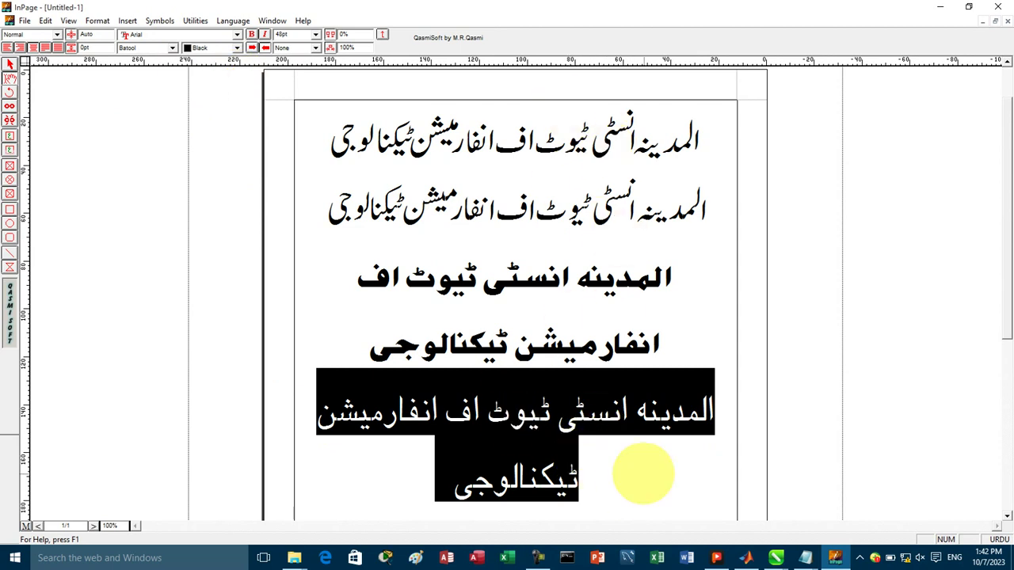
Select the two-line Unwan heading and export page 1 as a picture named filename1
left_click_drag(679, 341, 765, 273)
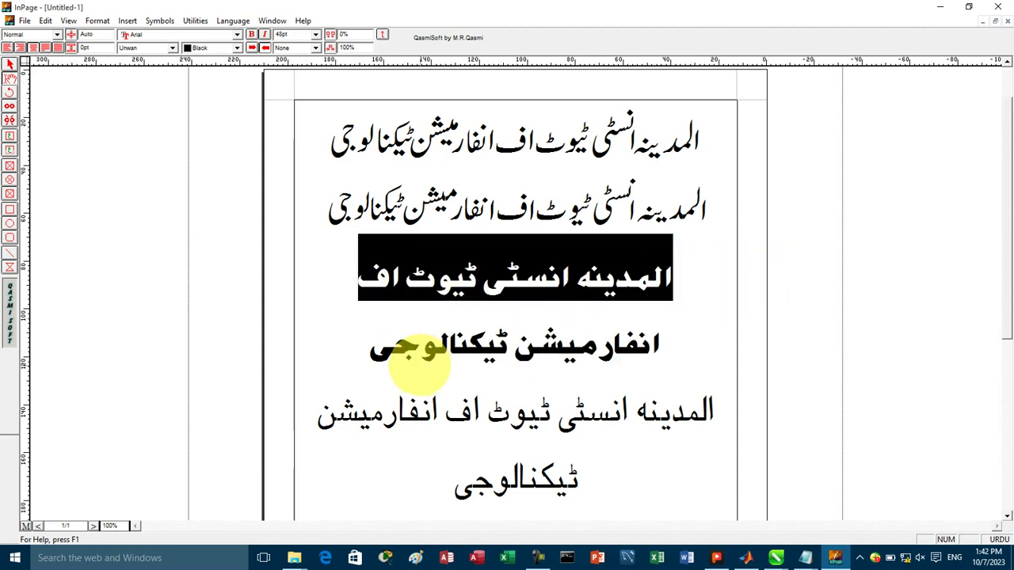
left_click_drag(691, 279, 372, 367)
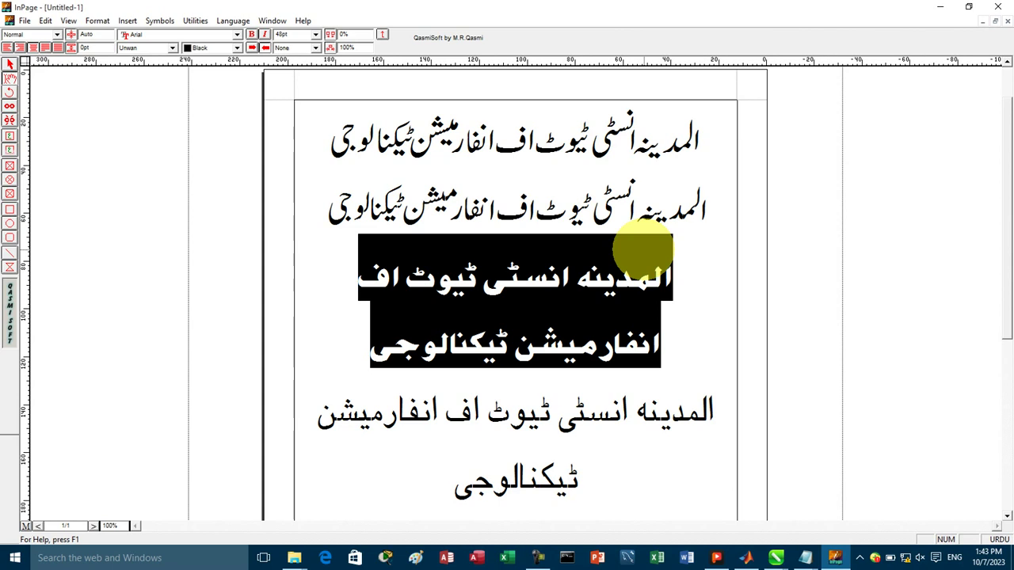
left_click(24, 20)
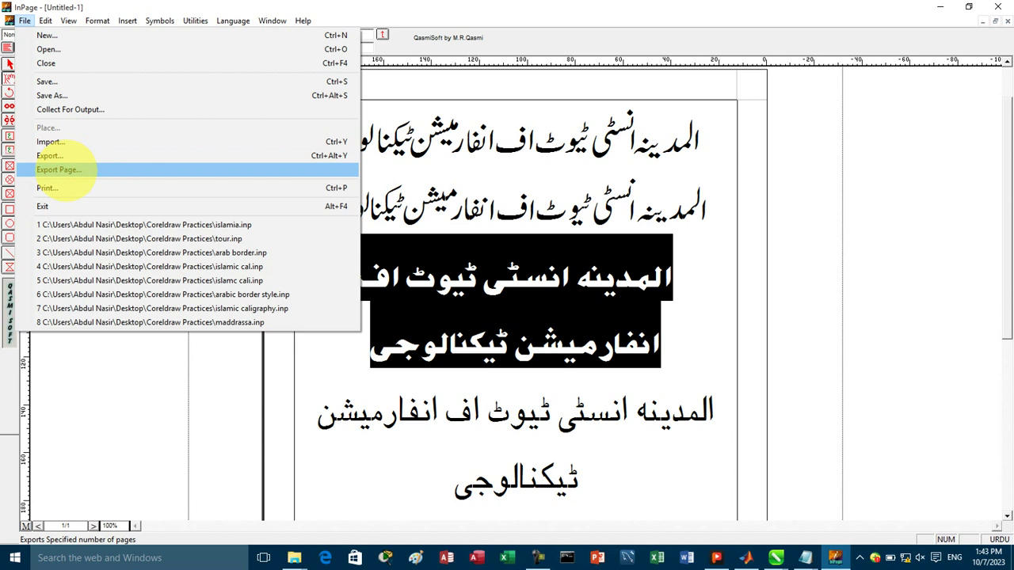
left_click(65, 170)
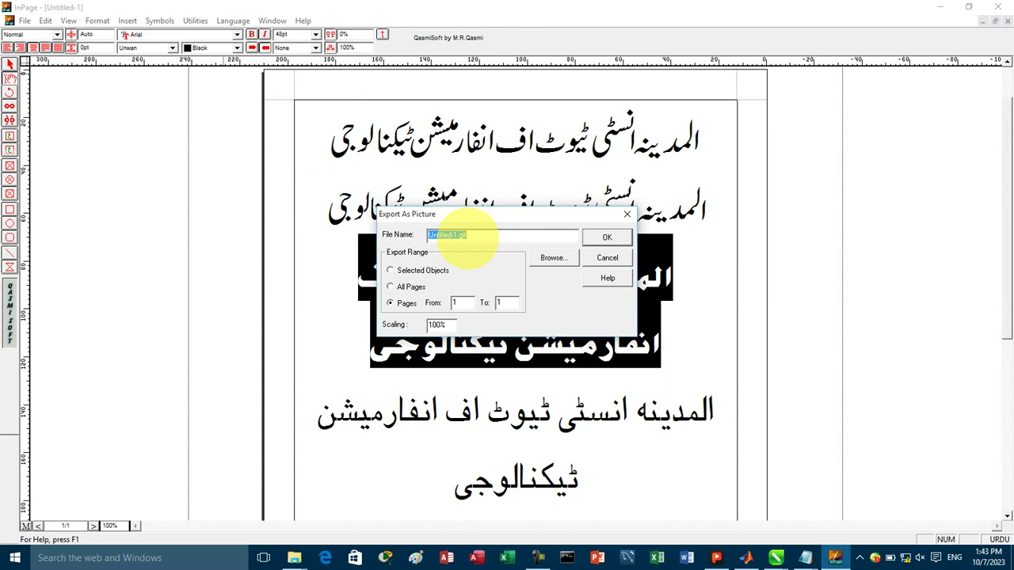
type("filename1")
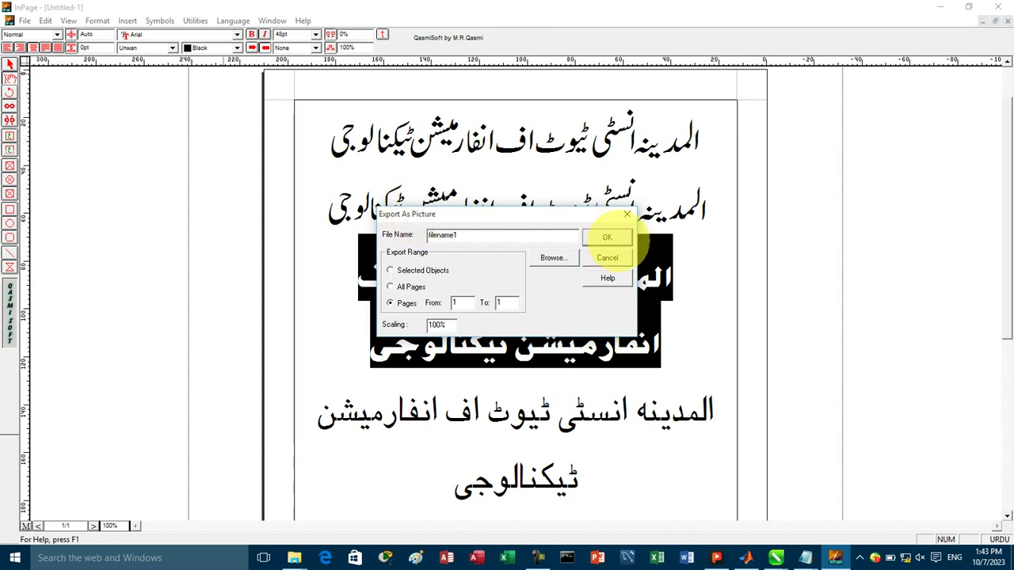
left_click(607, 237)
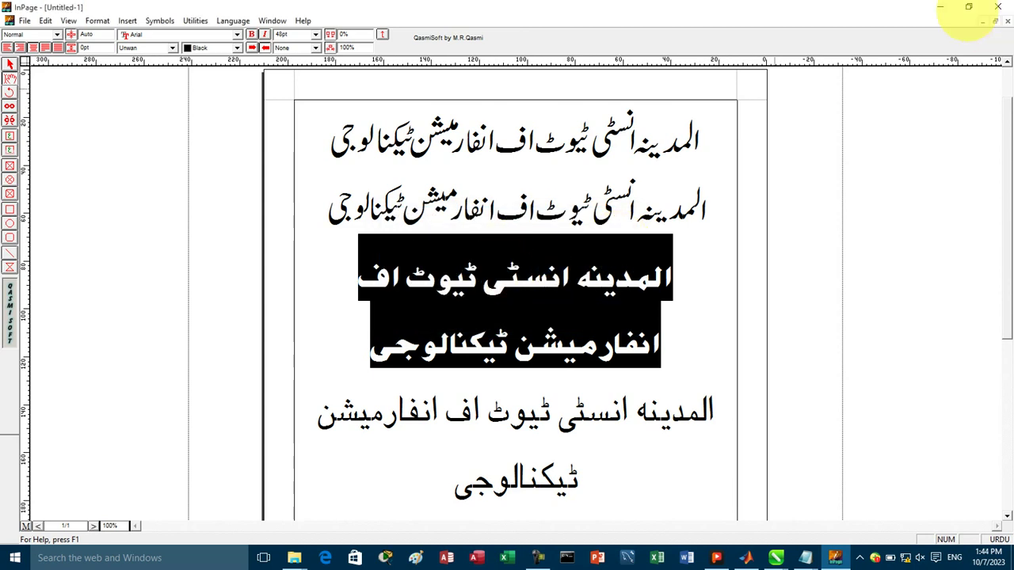
Minimize InPage and CorelDRAW, open the desktop folder Coreldraw Practices and look through it for the exported file
left_click(941, 7)
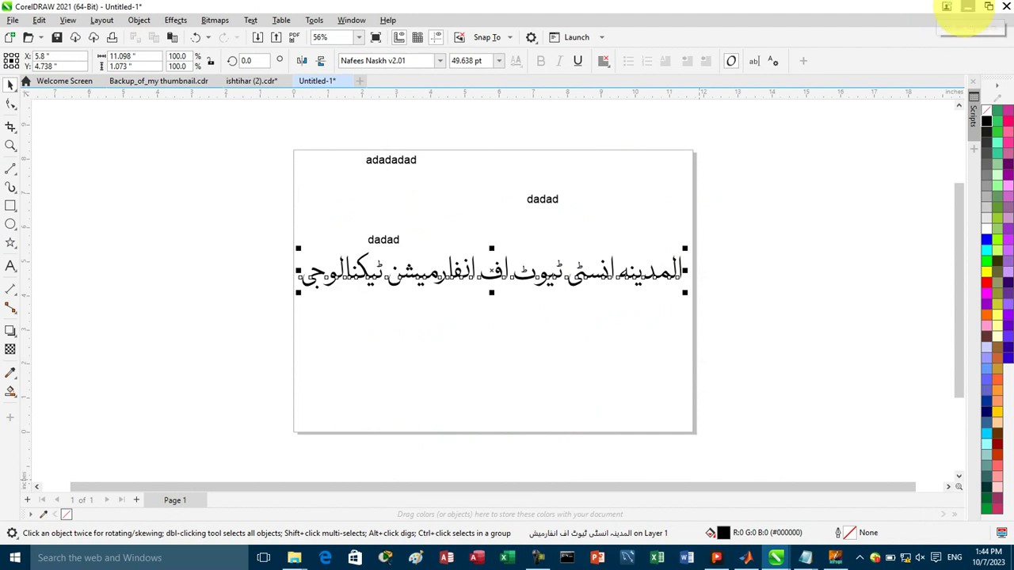
left_click(968, 7)
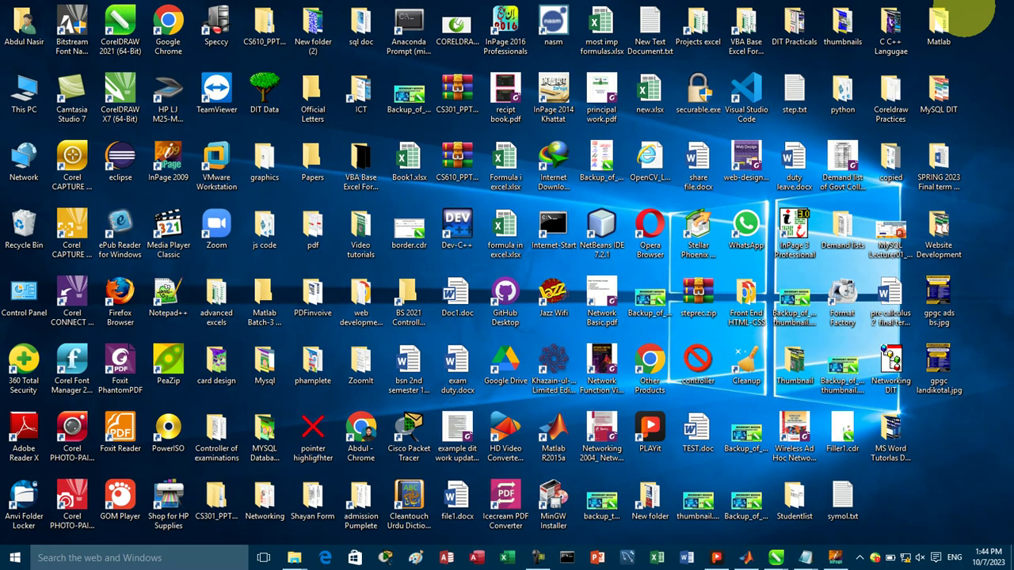
double_click(889, 93)
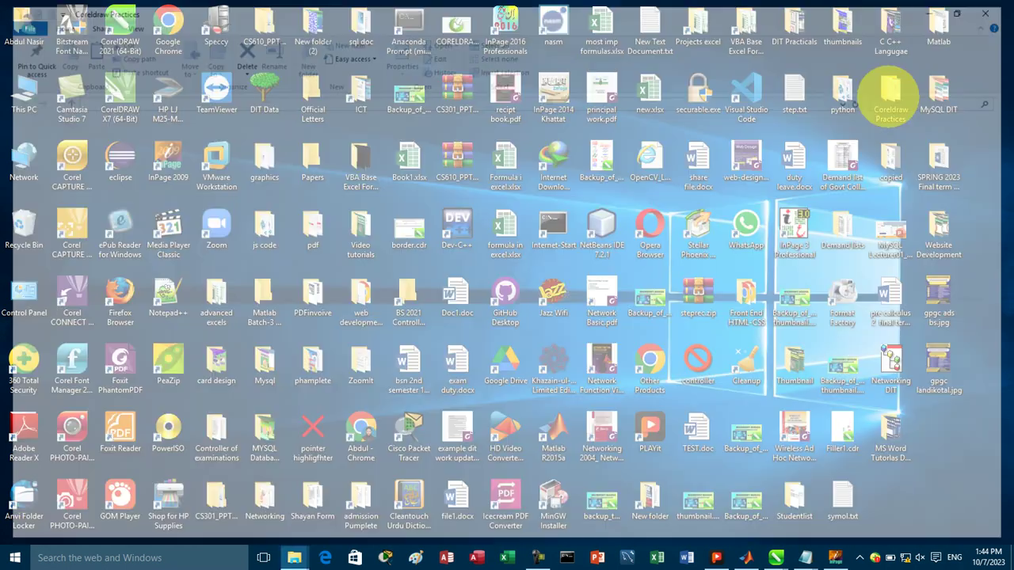
left_click(682, 222)
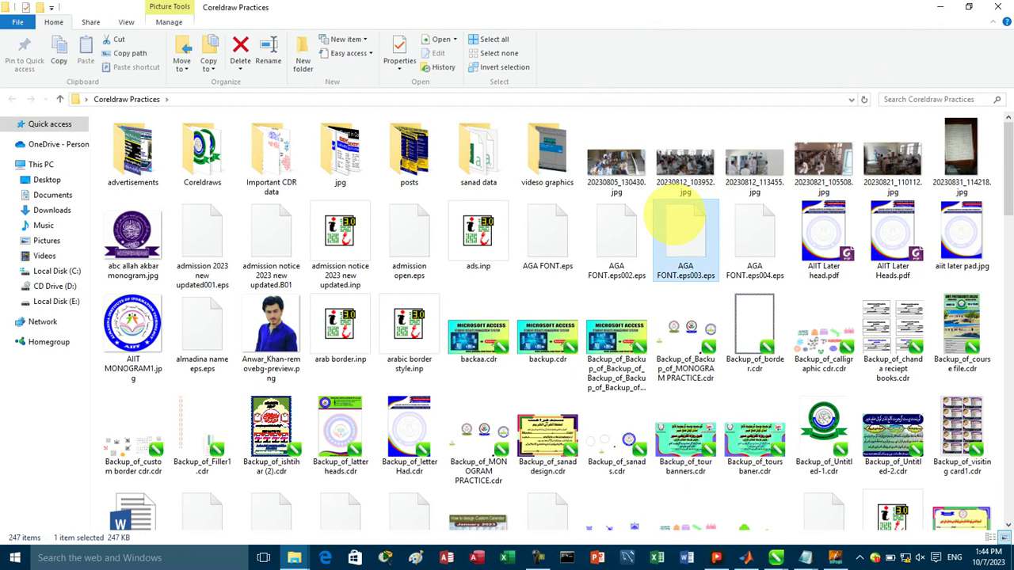
key("f")
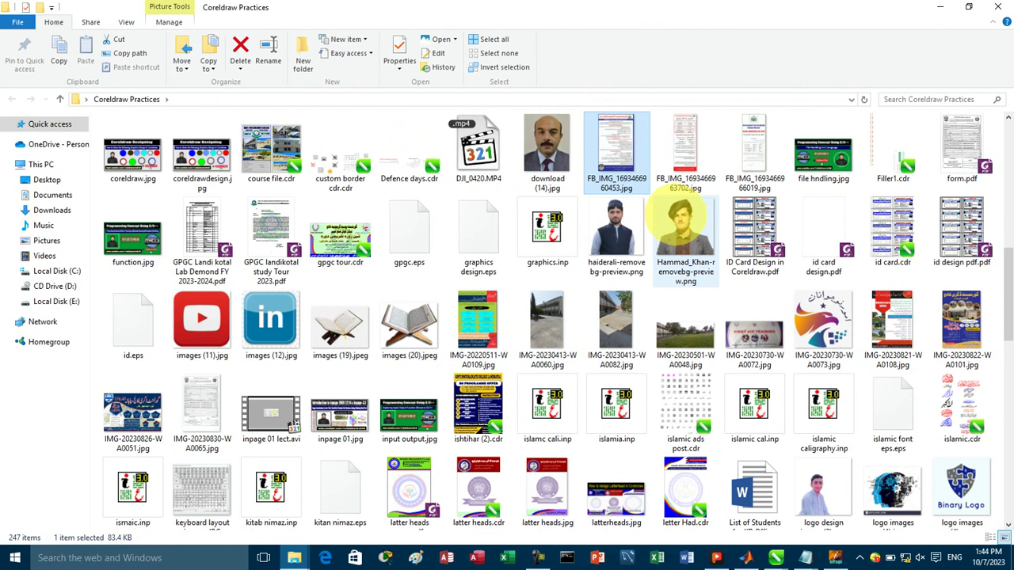
left_click(1008, 388)
left_click(1005, 471)
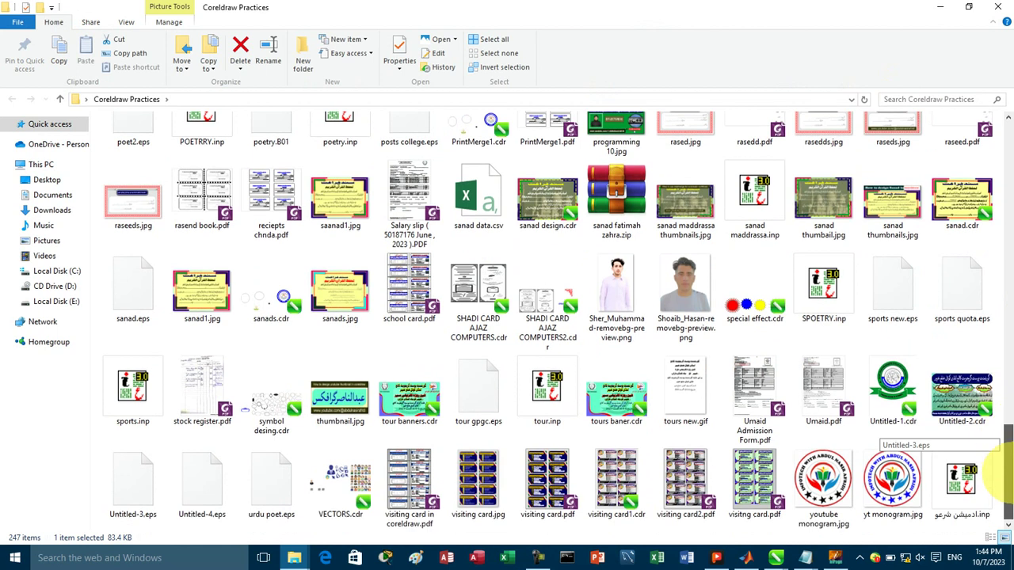
left_click_drag(1004, 468, 1005, 380)
Switch back to InPage and start the page export again, opening the browser for the picture's save location
mouse_move(835, 557)
left_click(844, 495)
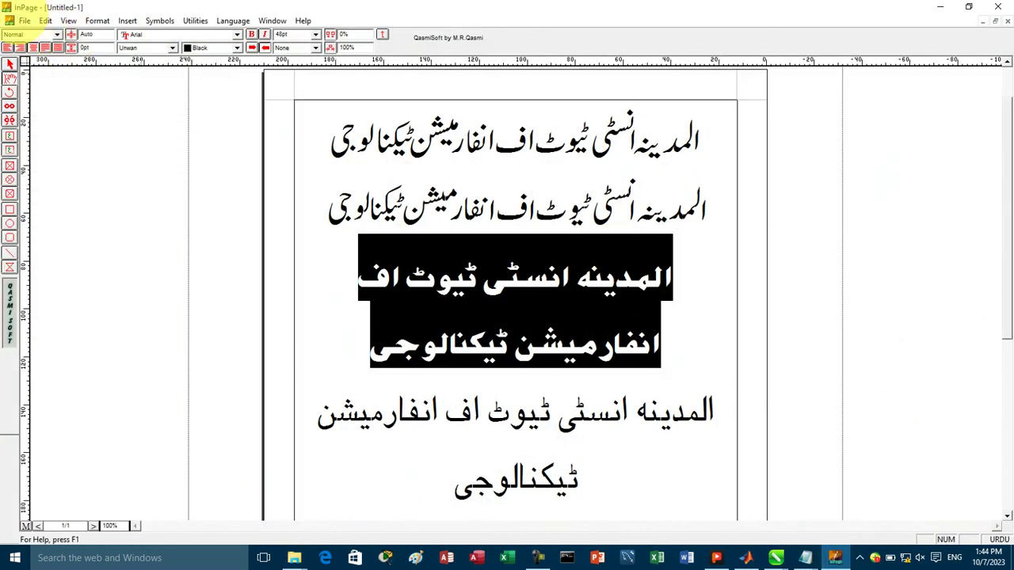
left_click(24, 21)
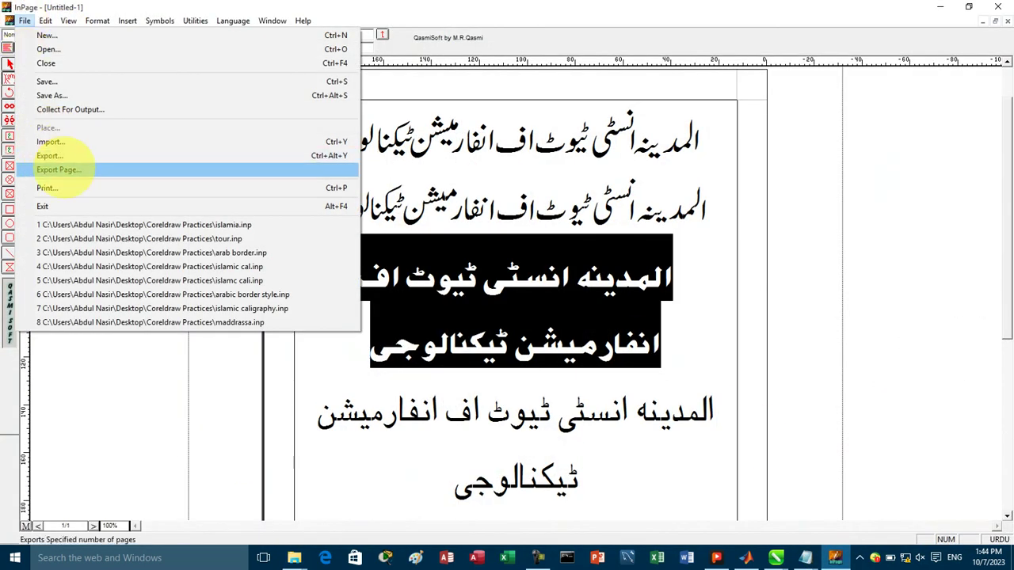
left_click(59, 169)
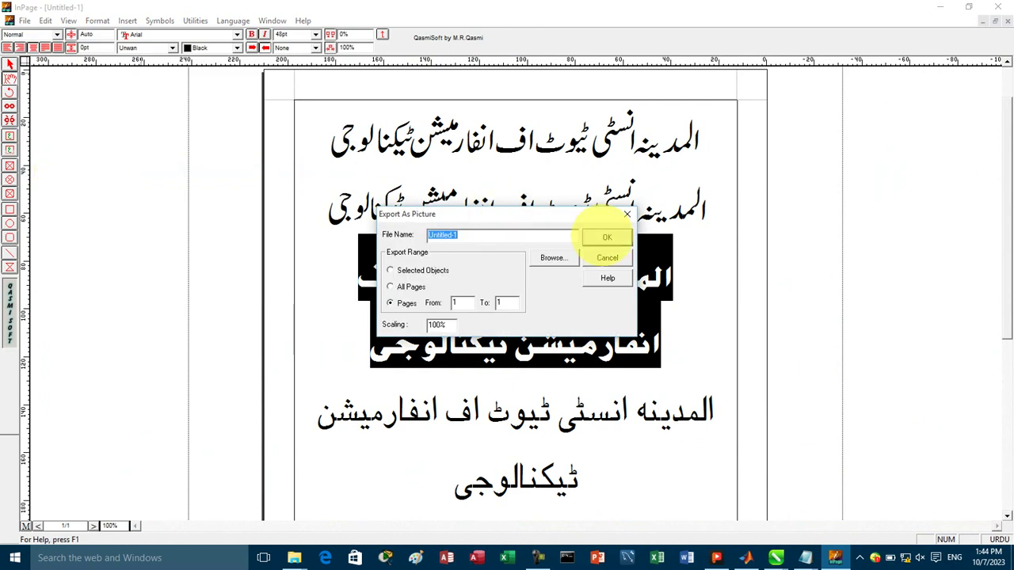
left_click(554, 257)
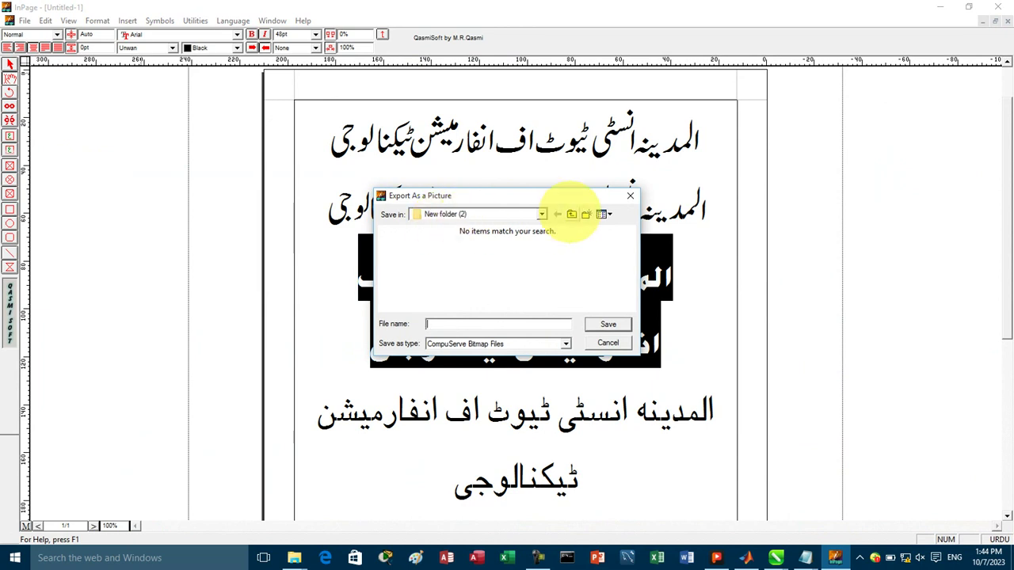
Browse up to This PC as the save location, name the picture filename1 and try to save it there
left_click(1009, 557)
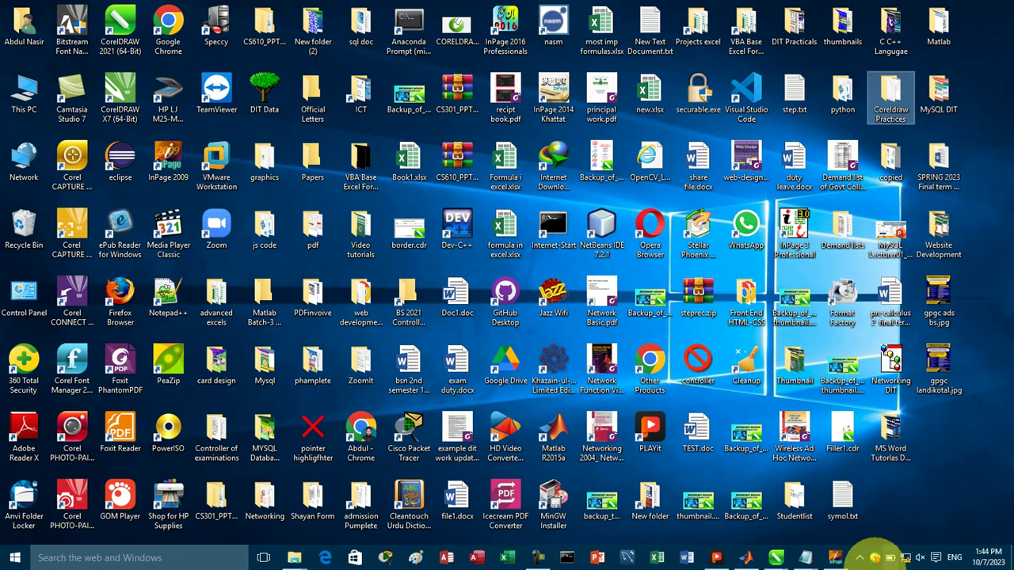
left_click(836, 555)
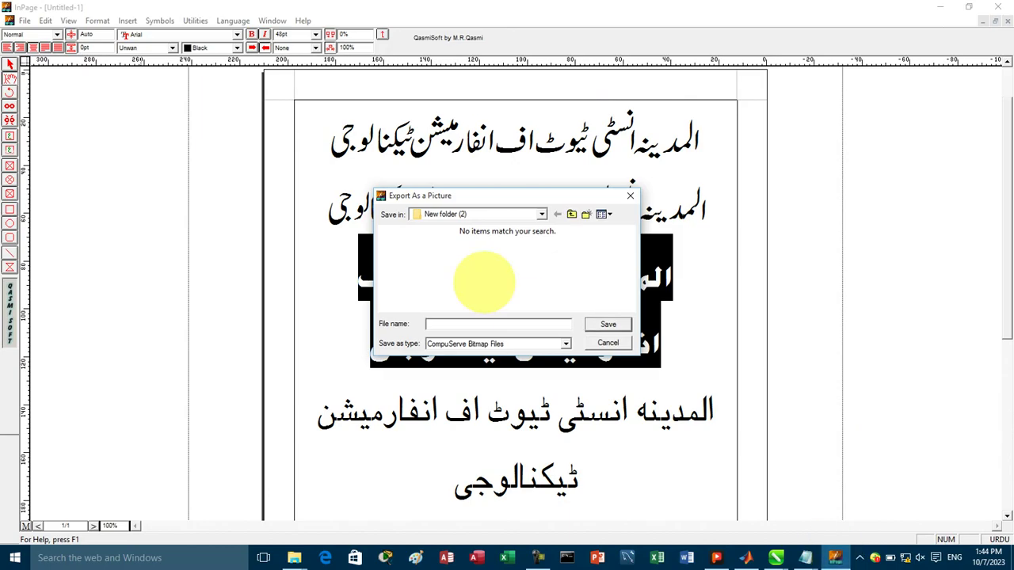
left_click(571, 214)
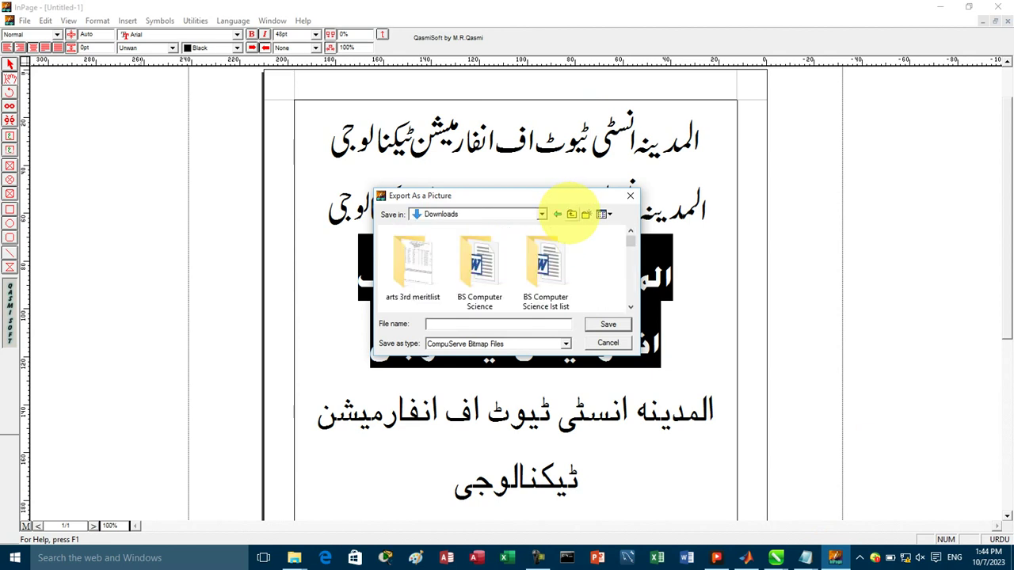
left_click(572, 214)
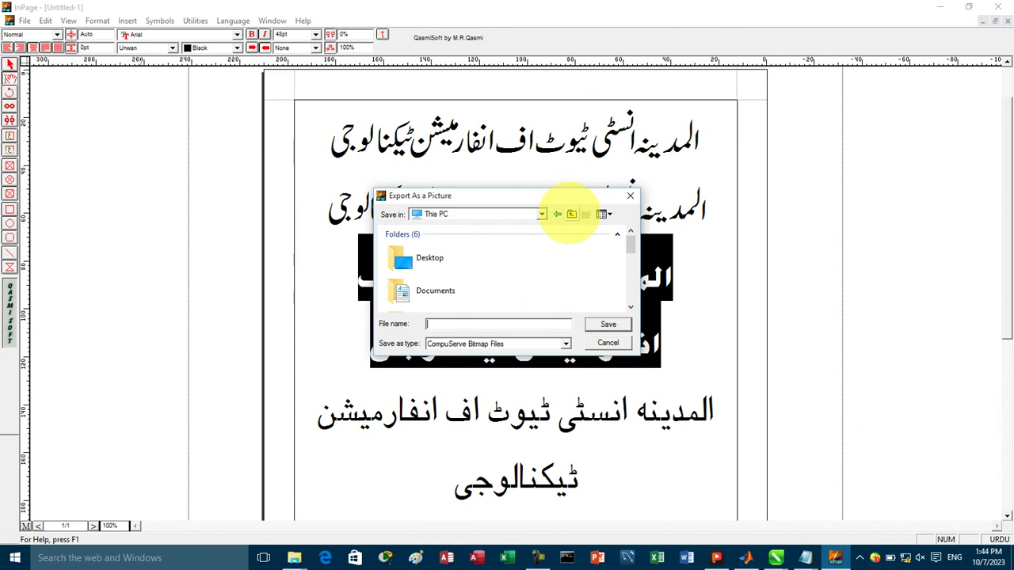
left_click(426, 263)
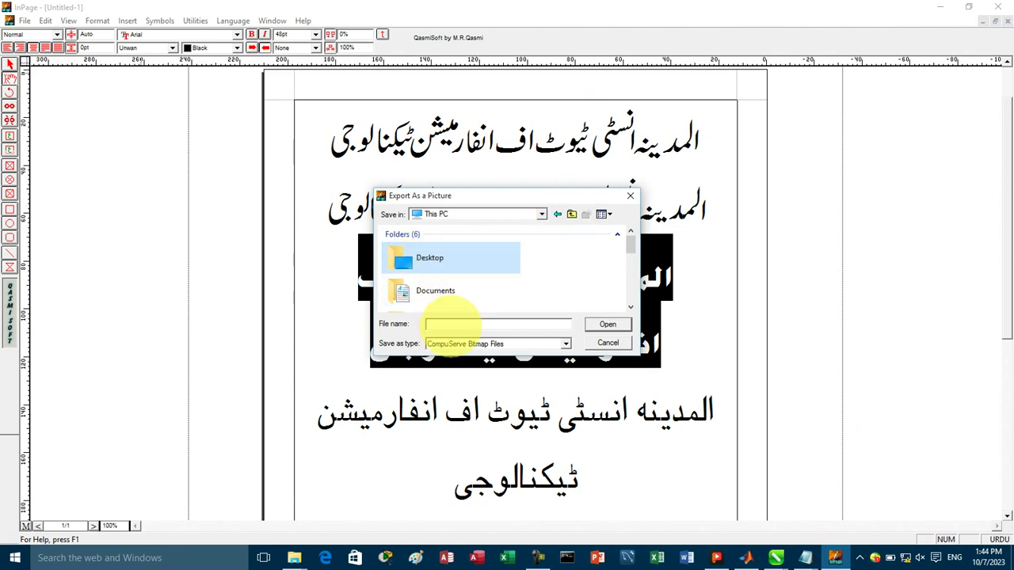
left_click(457, 324)
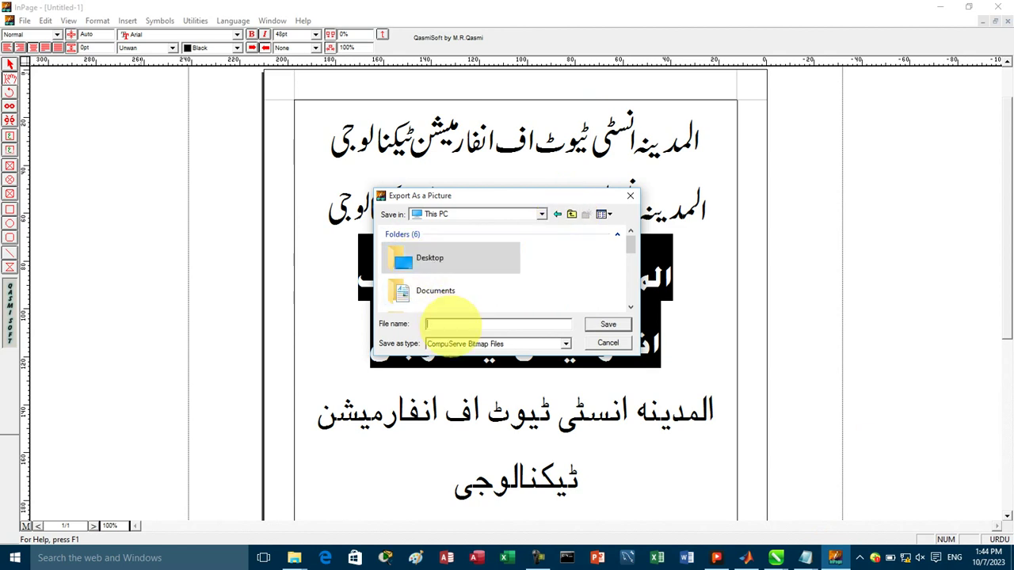
type("file")
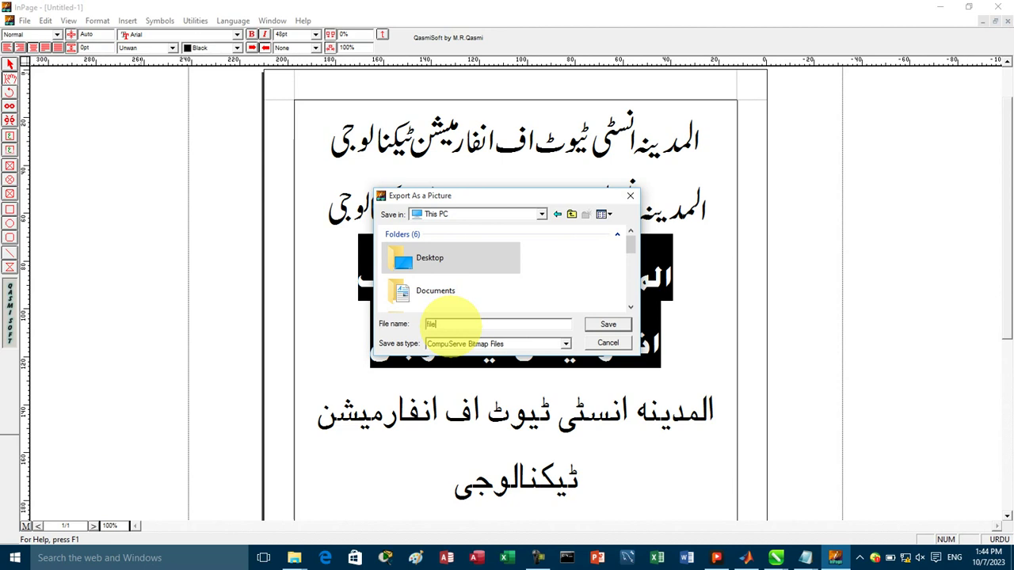
type("name1")
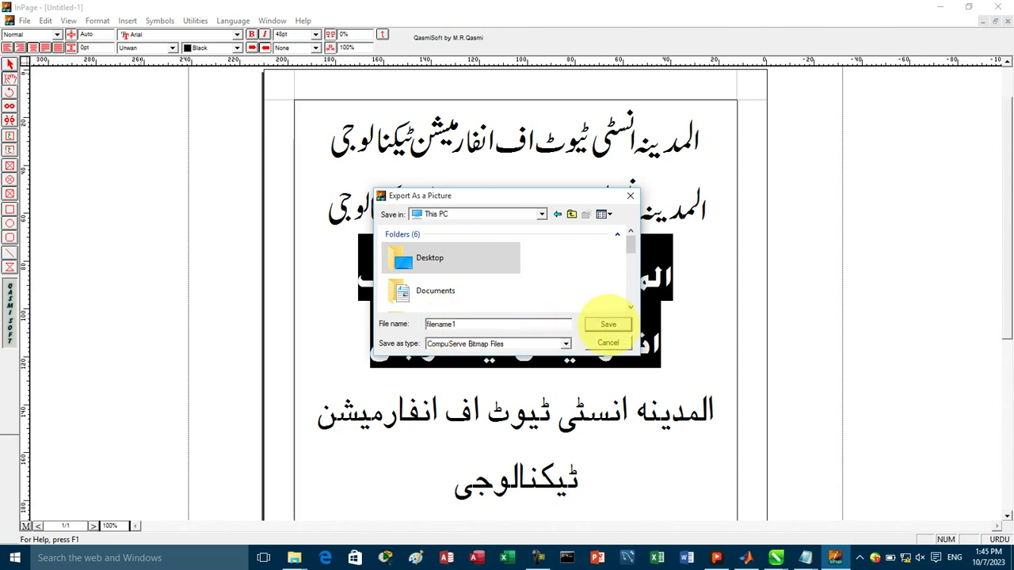
left_click(609, 324)
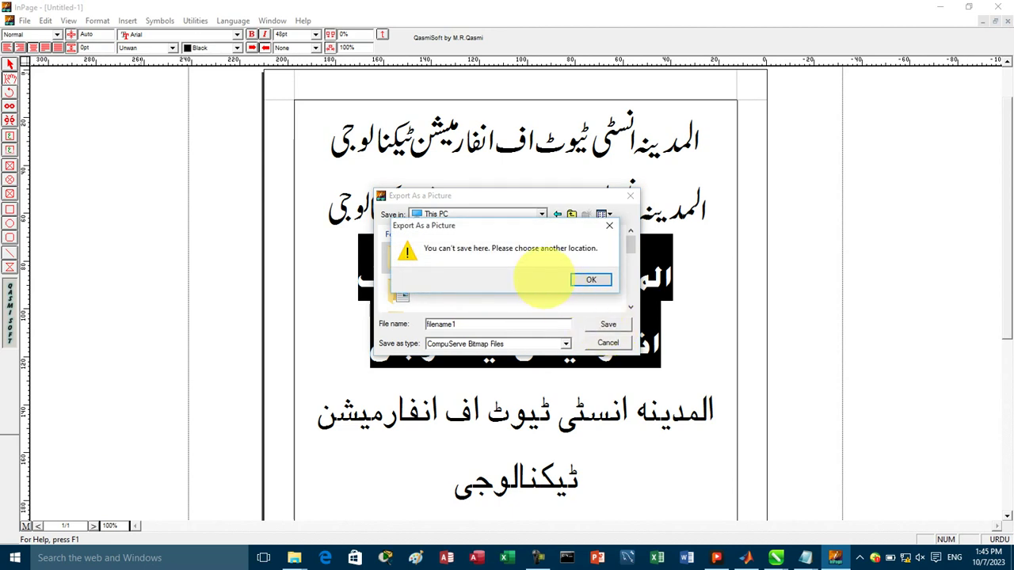
left_click(591, 279)
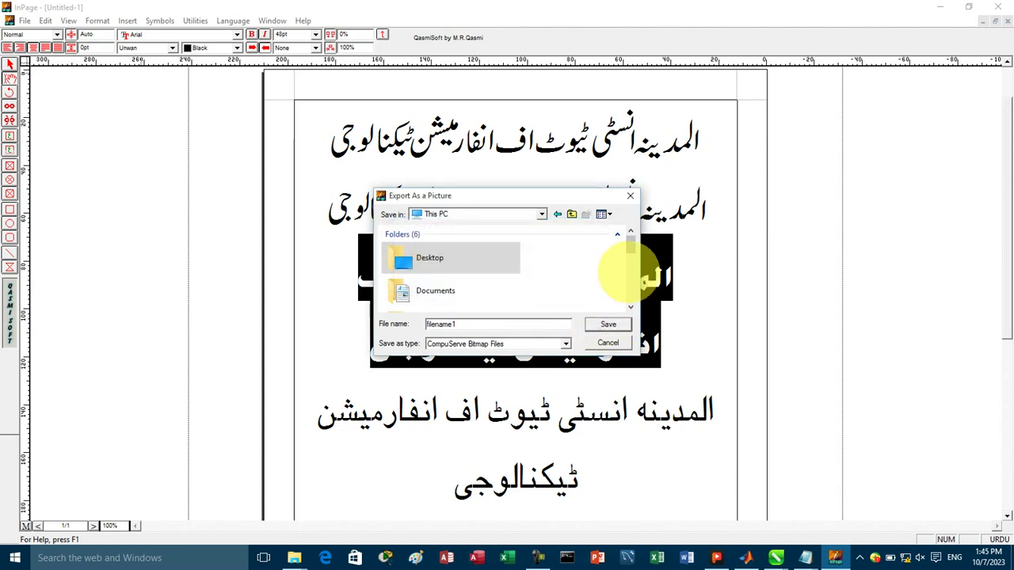
Choose the Desktop folder as the save location and export page 1 as filename1.gif
scroll(630, 255, "down", 2)
mouse_move(630, 255)
left_mouse_down()
mouse_move(616, 324)
mouse_move(632, 242)
left_mouse_up()
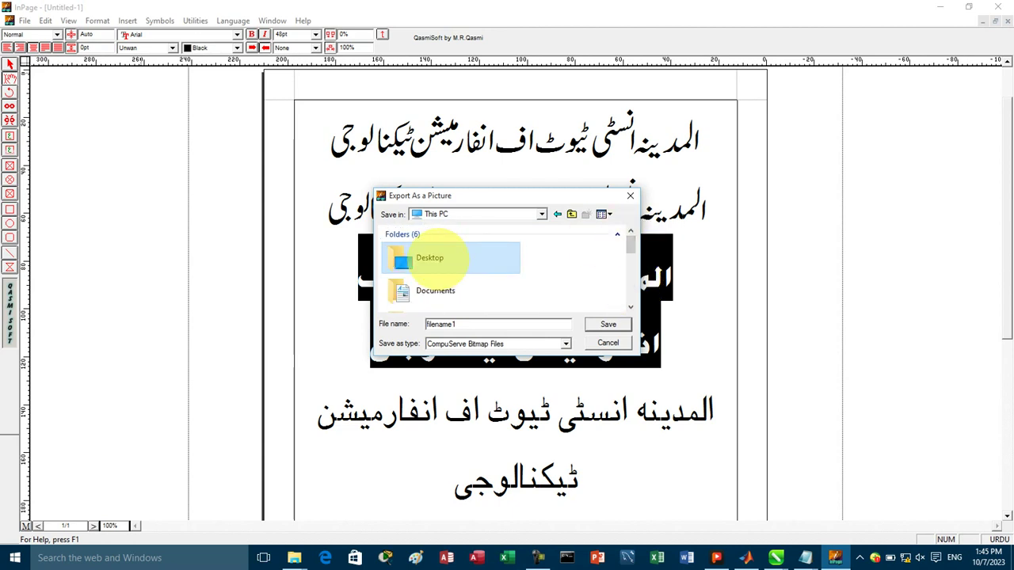
double_click(447, 256)
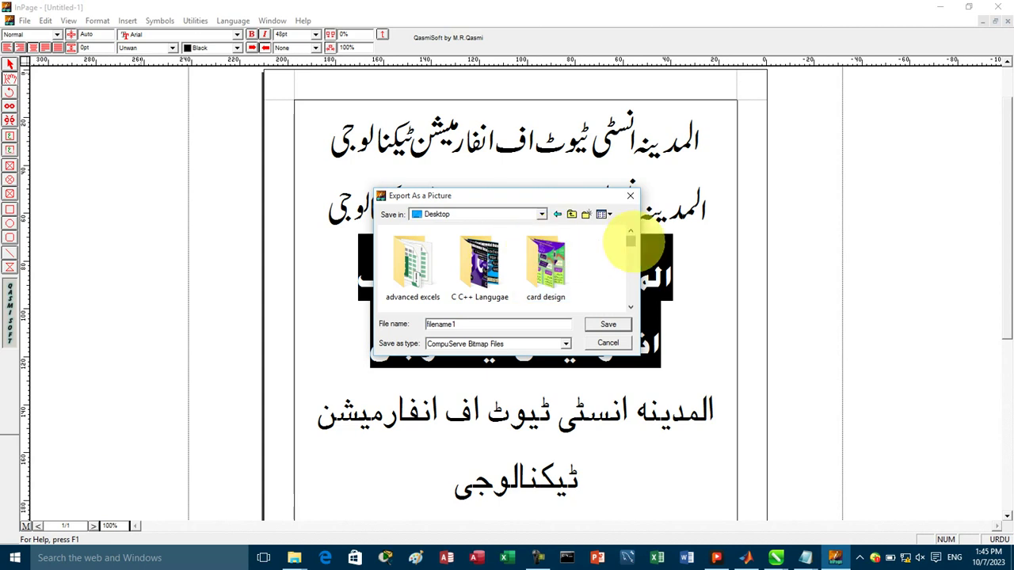
mouse_move(630, 241)
left_mouse_down()
mouse_move(632, 265)
mouse_move(630, 246)
left_mouse_up()
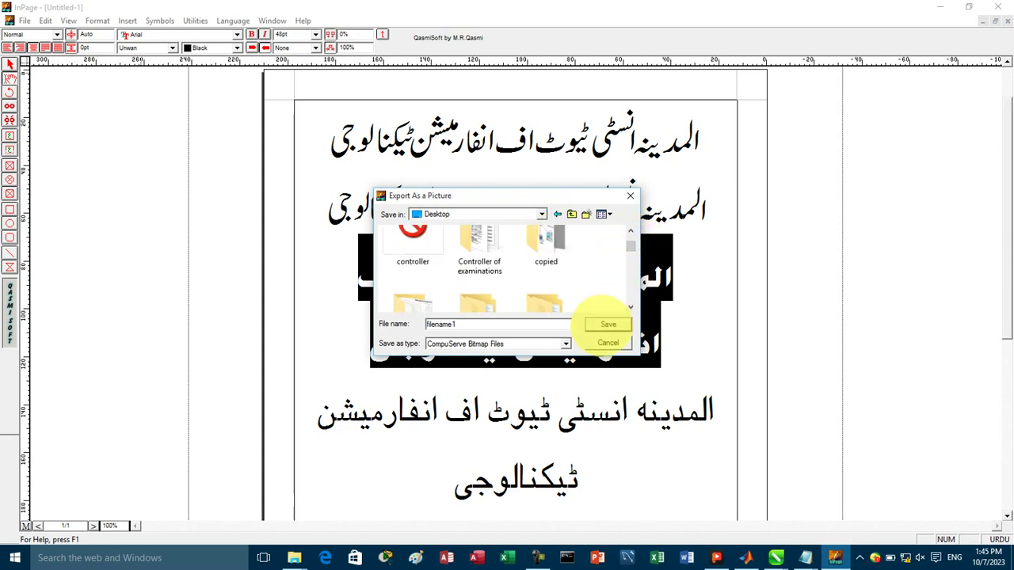
left_click(608, 324)
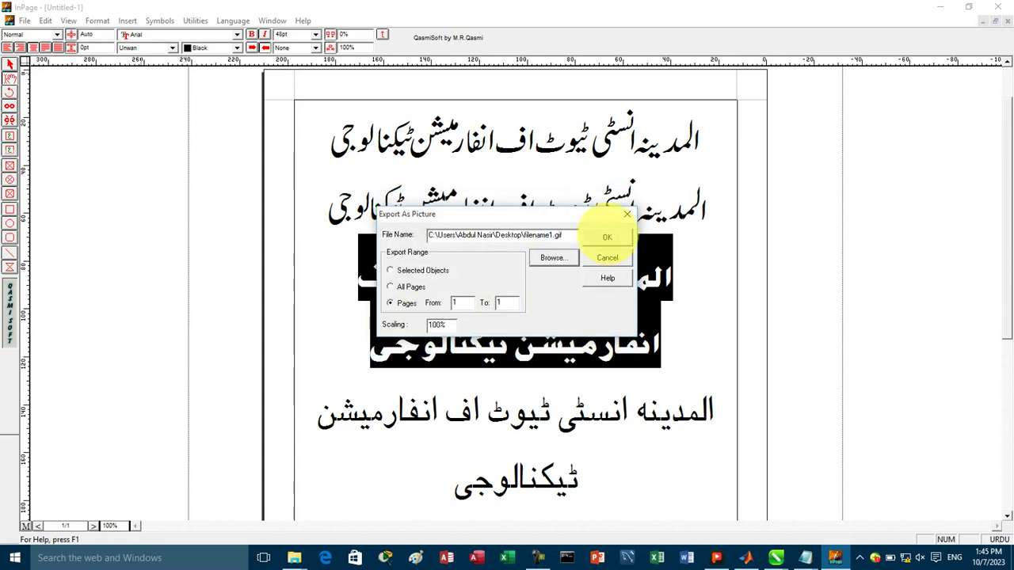
left_click(607, 237)
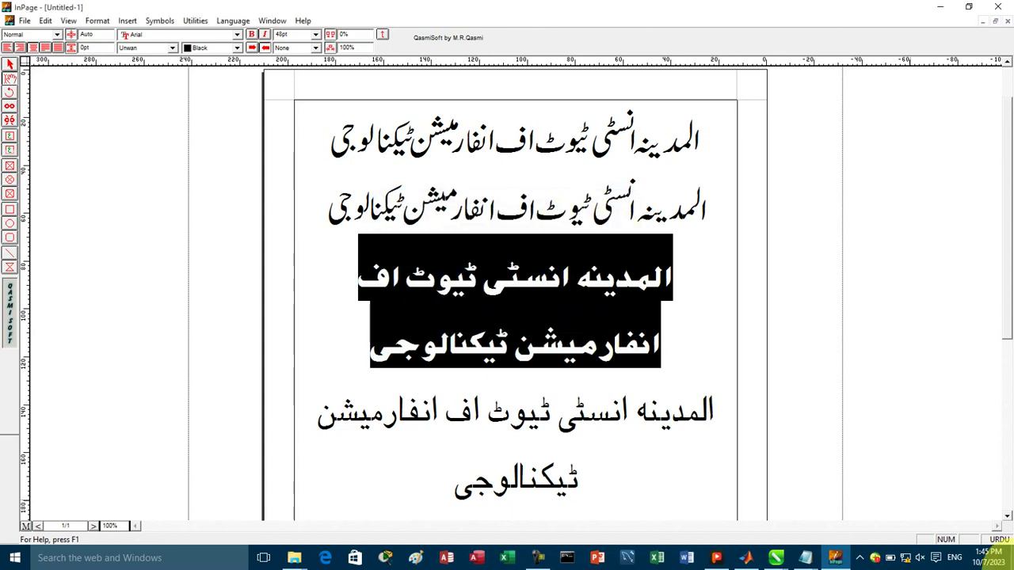
Open filename1.gif from the desktop to check the exported page, and return to InPage
left_click(1010, 565)
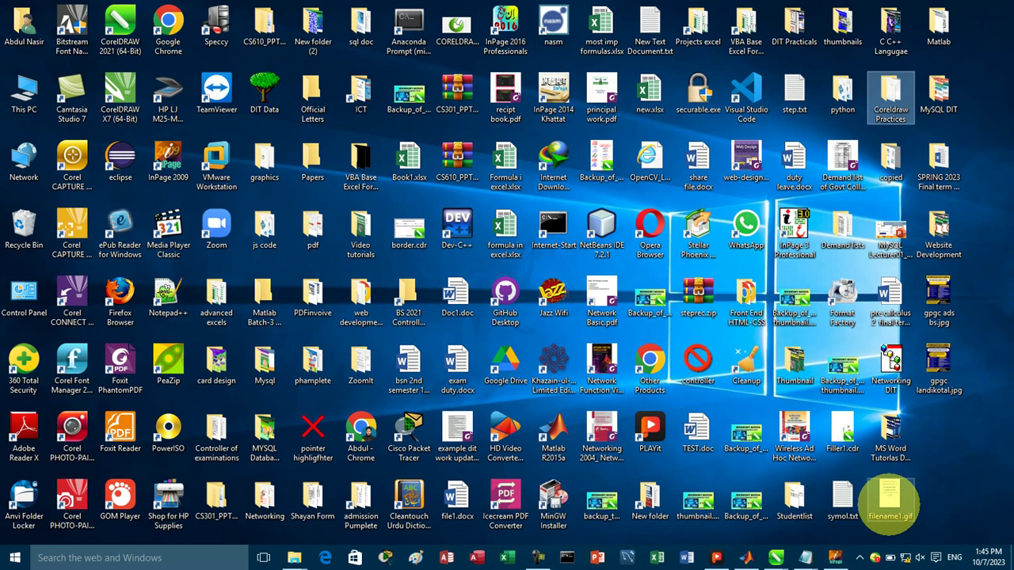
double_click(889, 499)
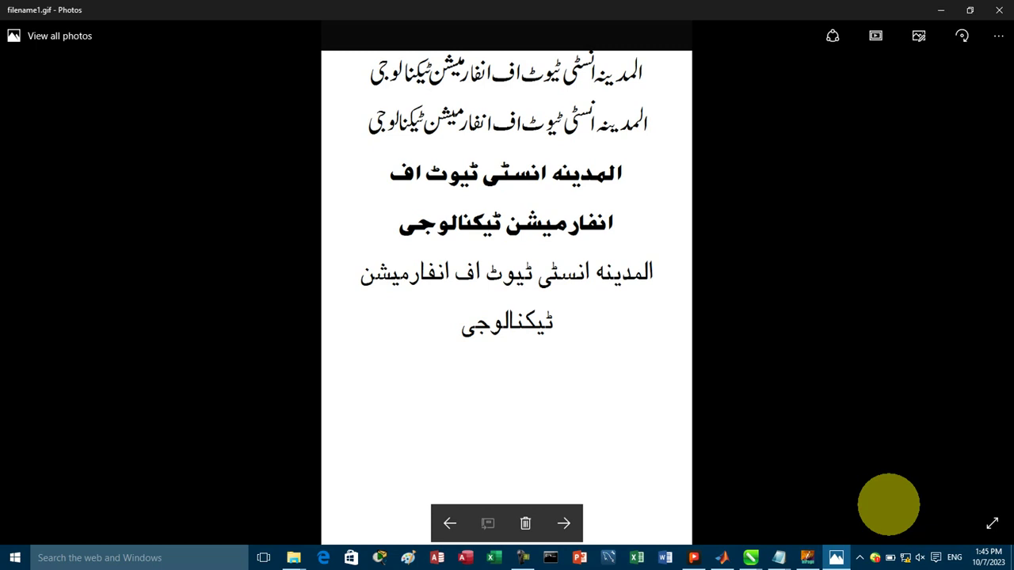
left_click(807, 558)
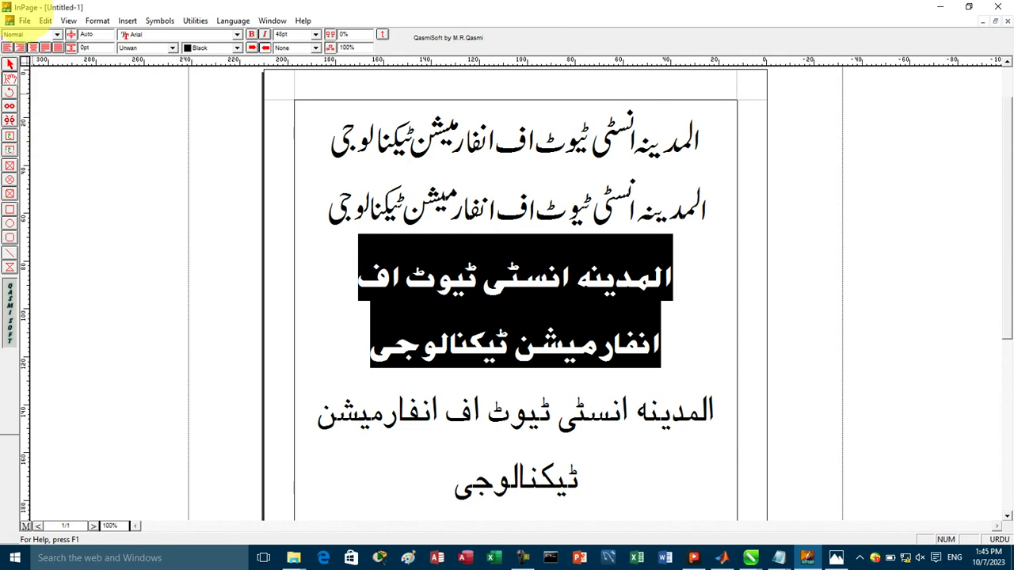
Export page 1 to the Desktop as filename2.eps, using the Encapsulated PostScript file type
left_click(25, 21)
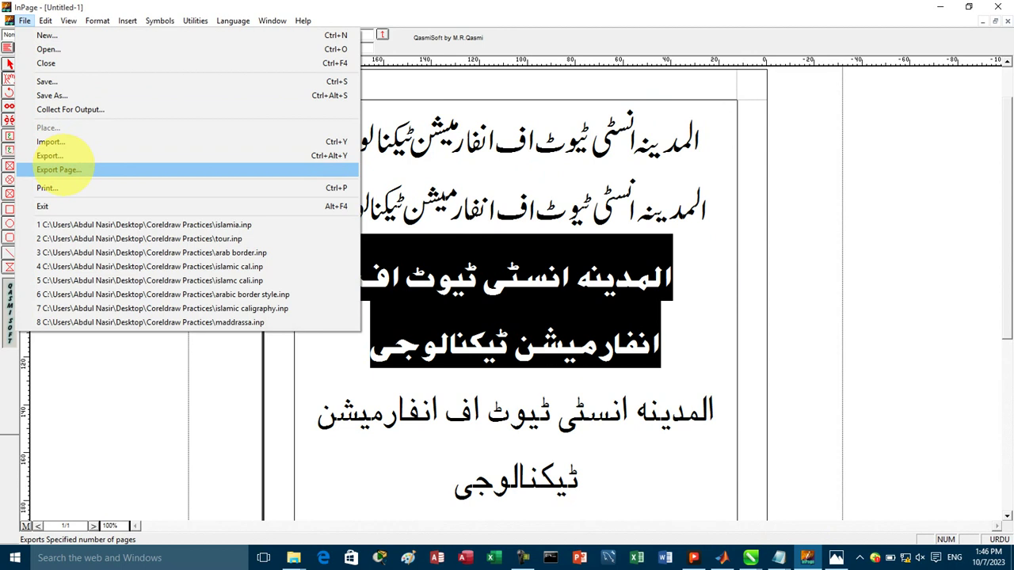
left_click(60, 169)
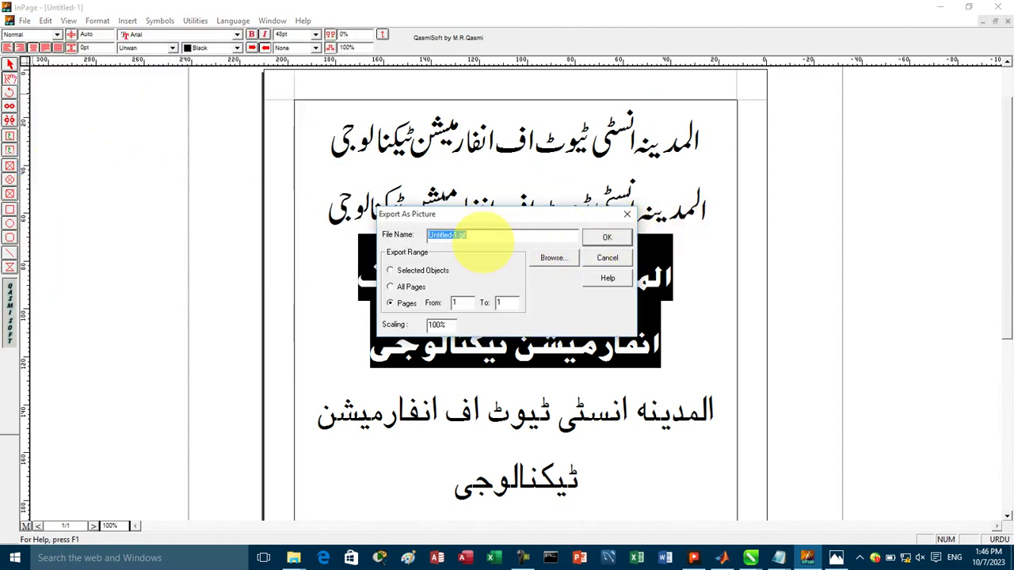
left_click(553, 257)
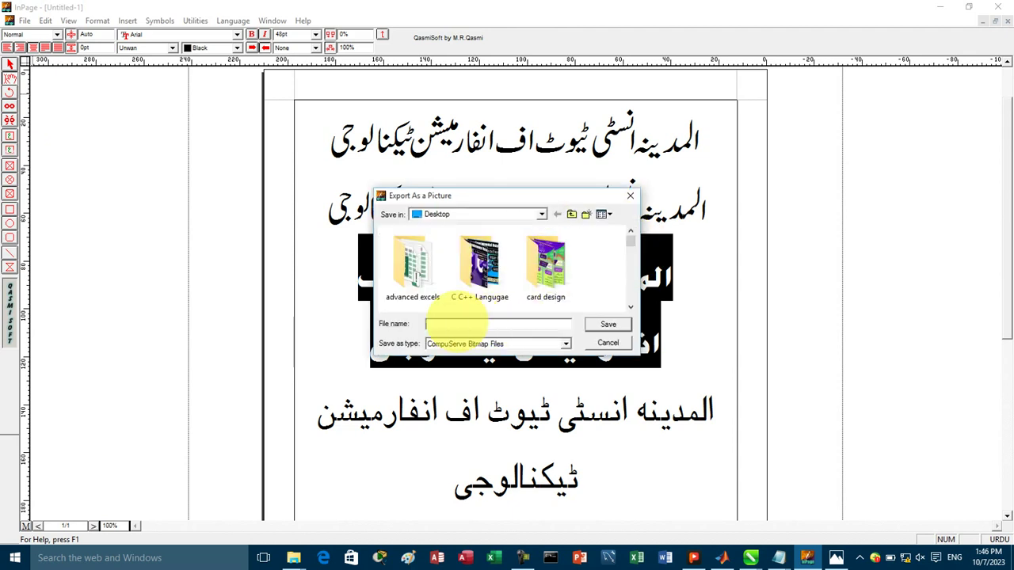
type("filename2")
key("Tab")
key("Down")
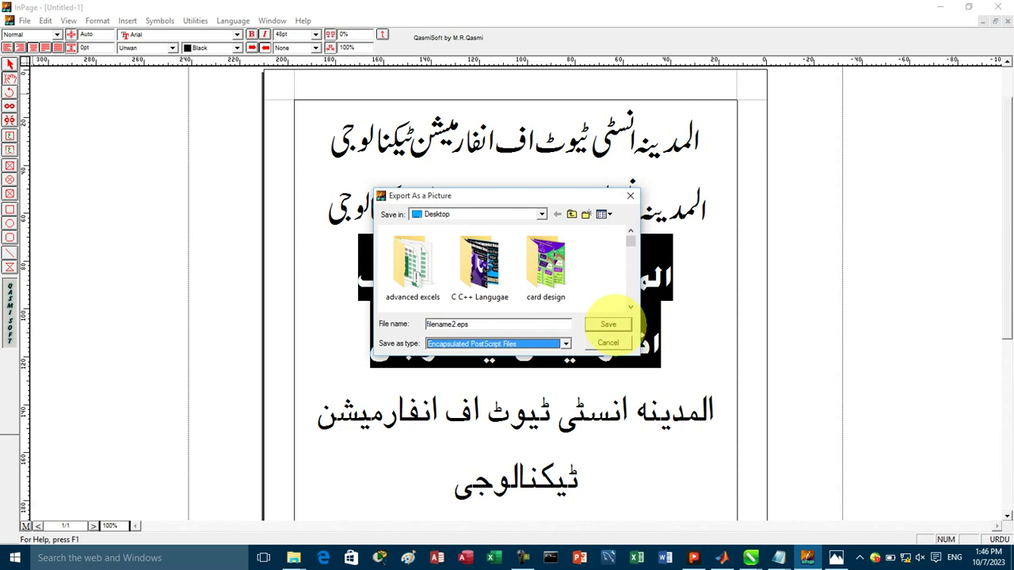
left_click(608, 324)
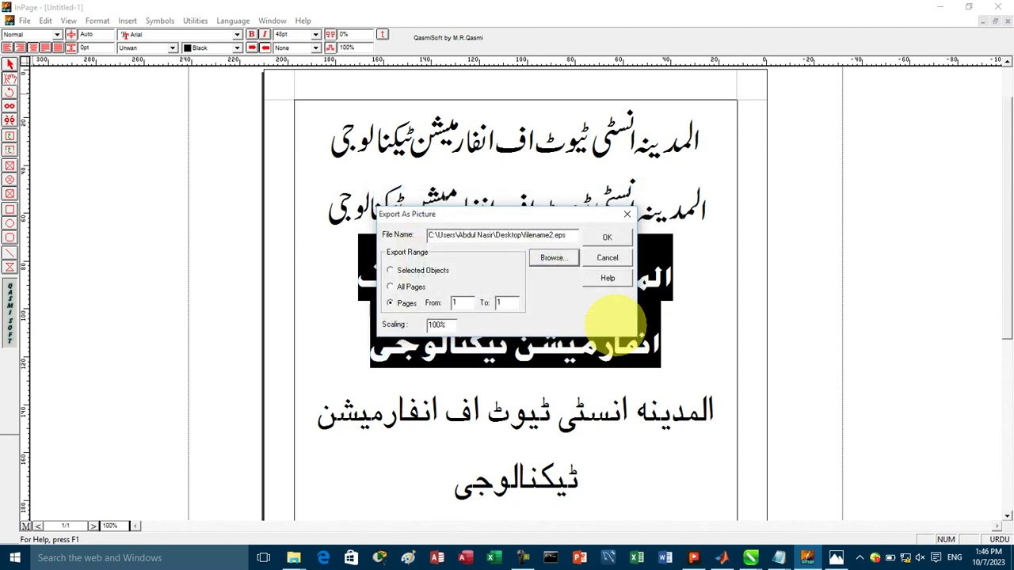
left_click(607, 237)
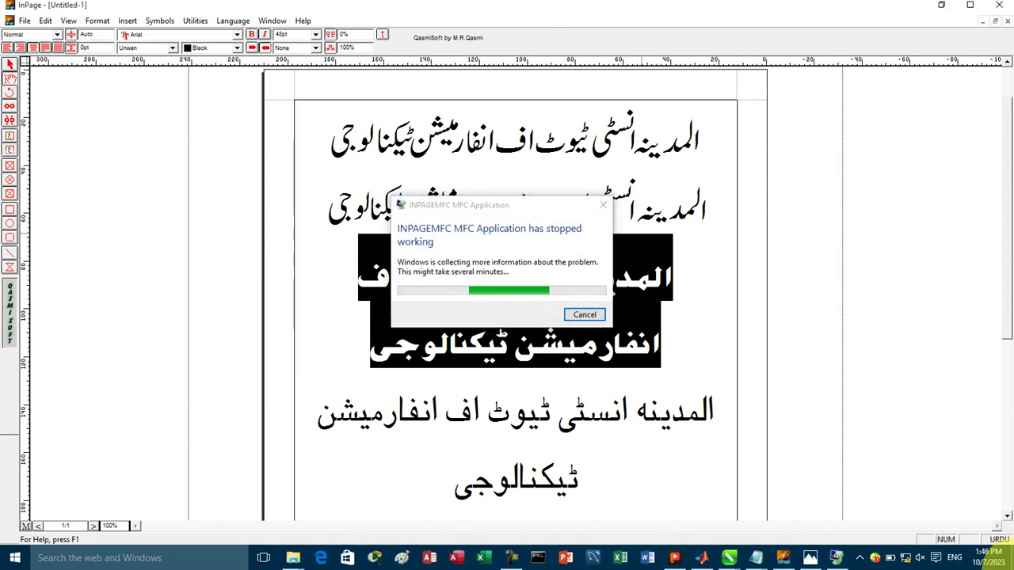
Minimize InPage, locate filename2.eps on the desktop and close the program that stopped working
left_click(942, 5)
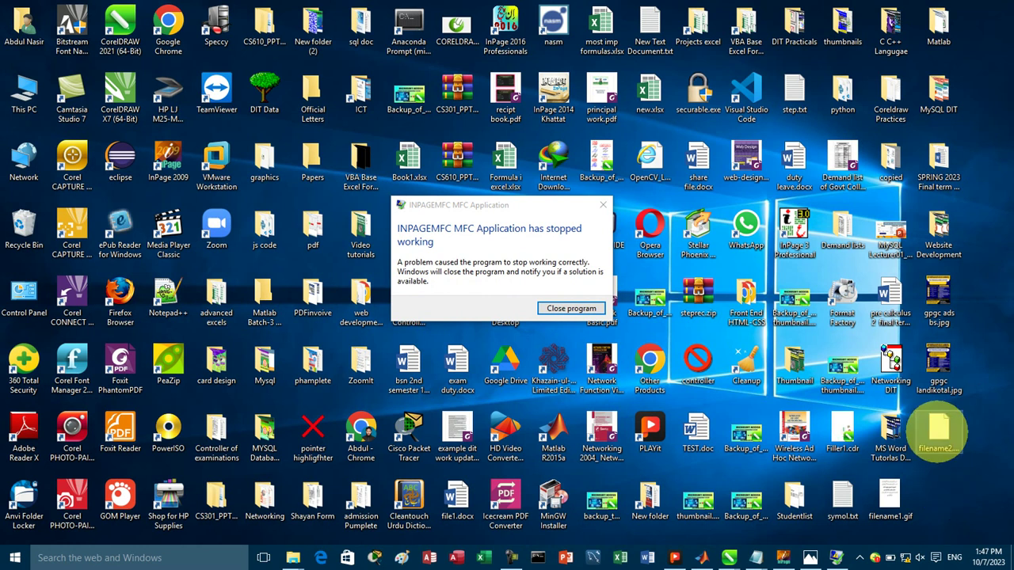
left_click(938, 430)
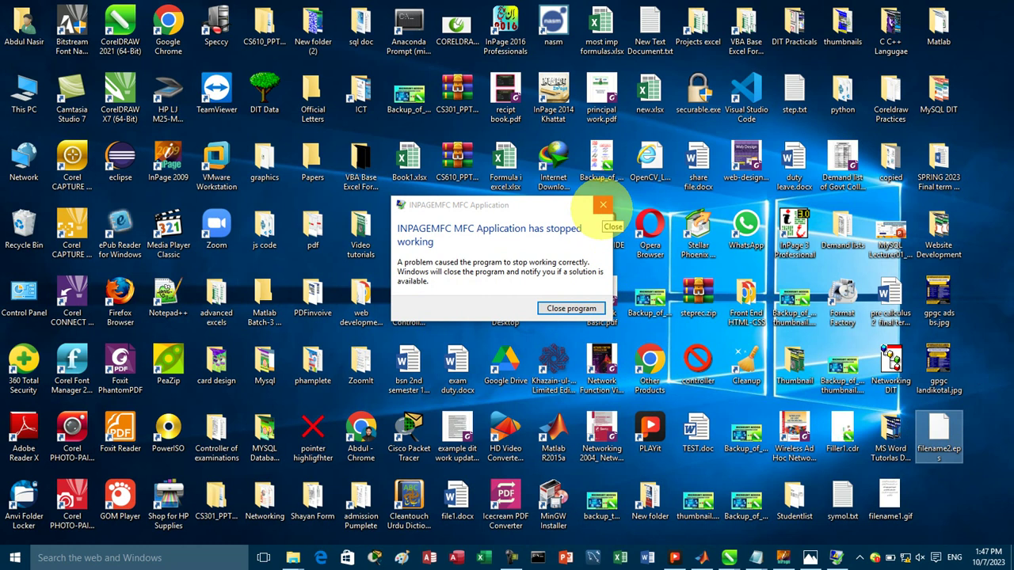
left_click(603, 205)
mouse_move(727, 558)
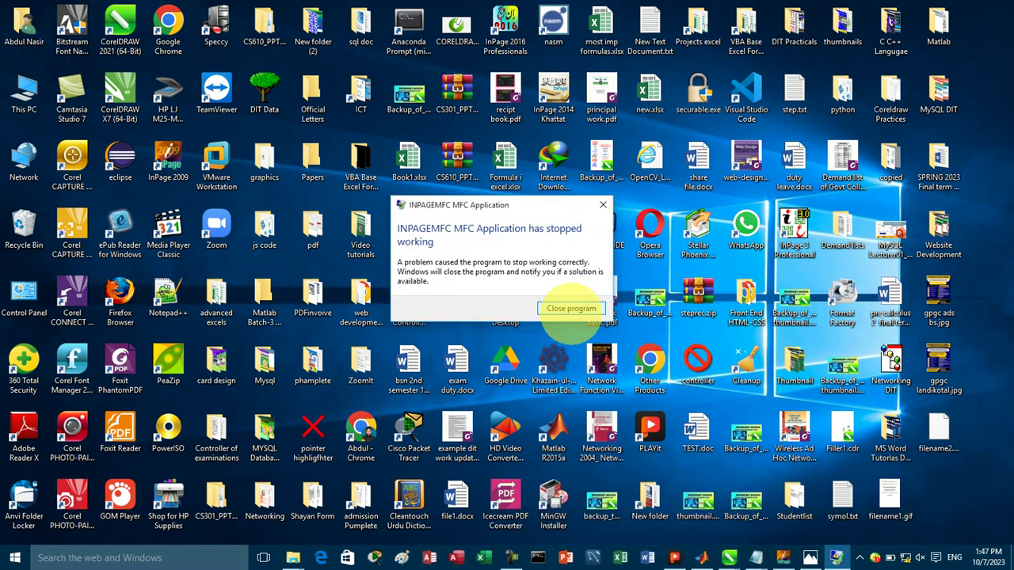
left_click(572, 309)
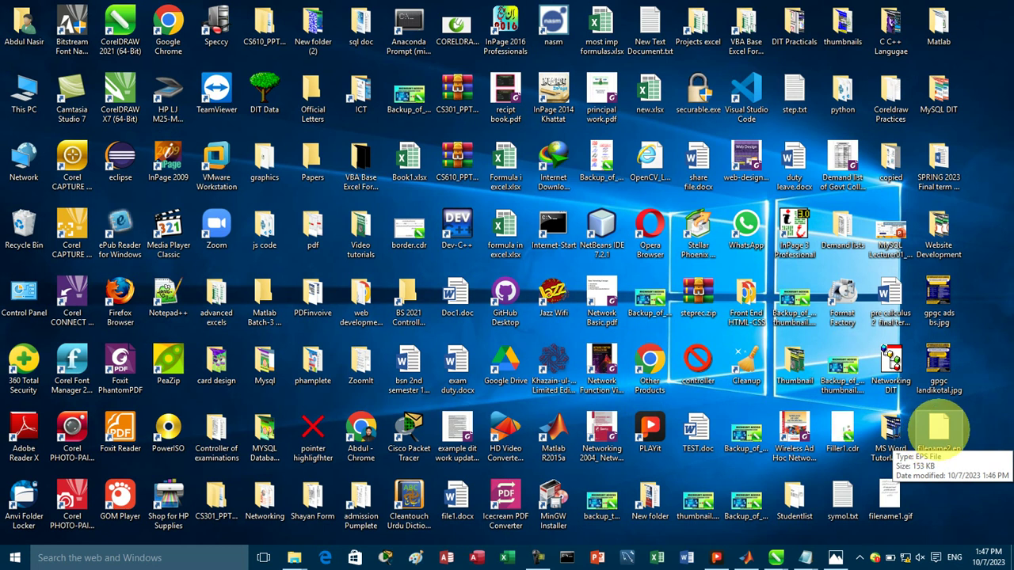
Bring filename2.eps from the desktop into CorelDRAW as editable with text as curves, and move the imported group up beside the page's right edge
left_click(775, 558)
left_click_drag(775, 557, 784, 422)
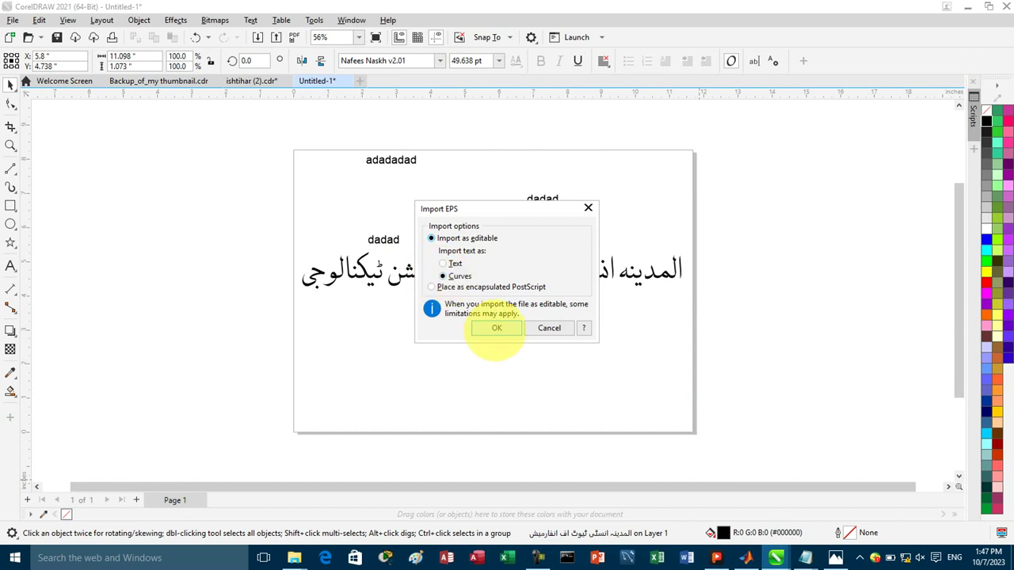
left_click(496, 328)
left_click(496, 326)
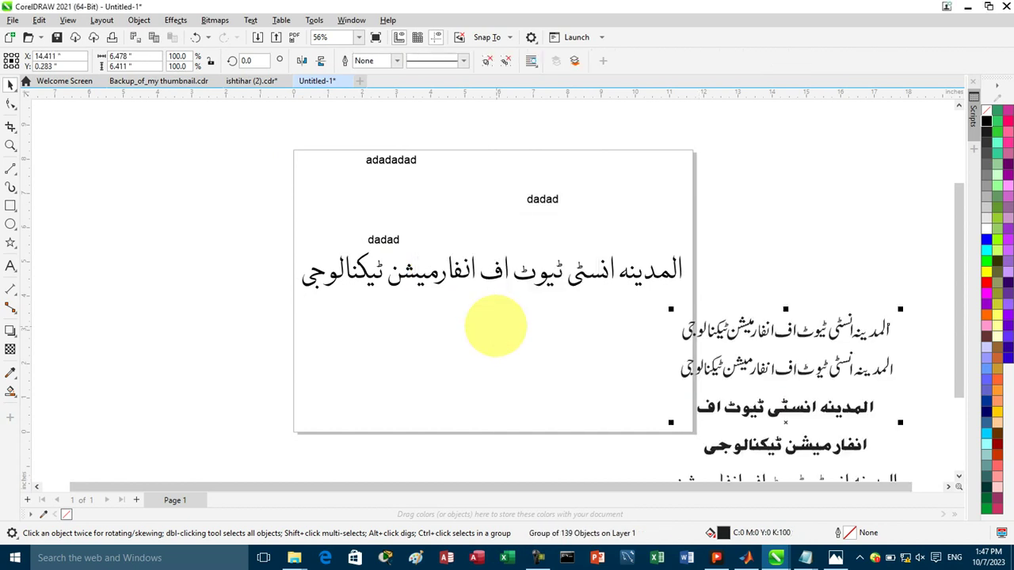
left_click_drag(799, 374, 809, 258)
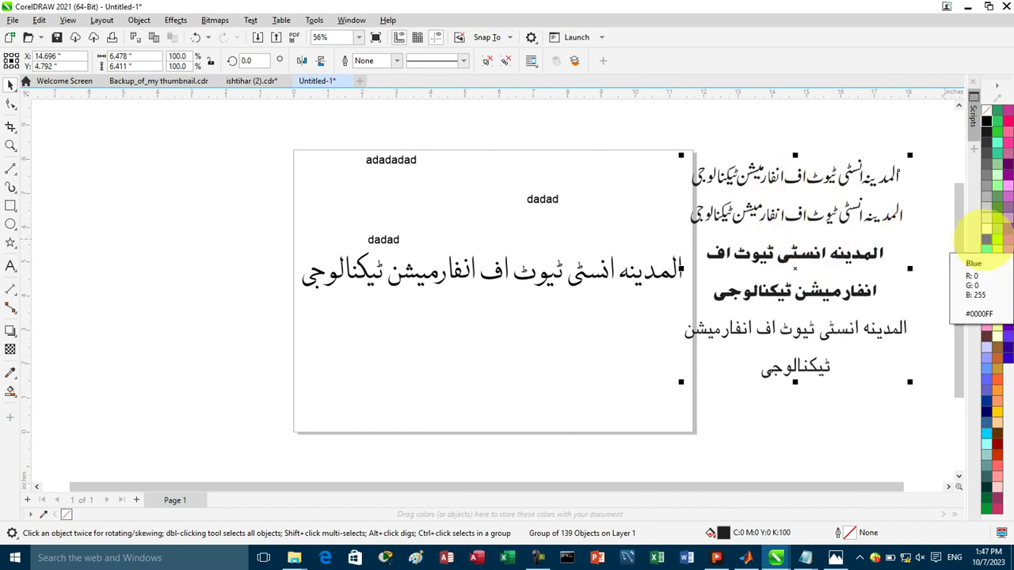
Fill the imported Urdu text group with blue and ungroup it into individual objects
left_click(987, 237)
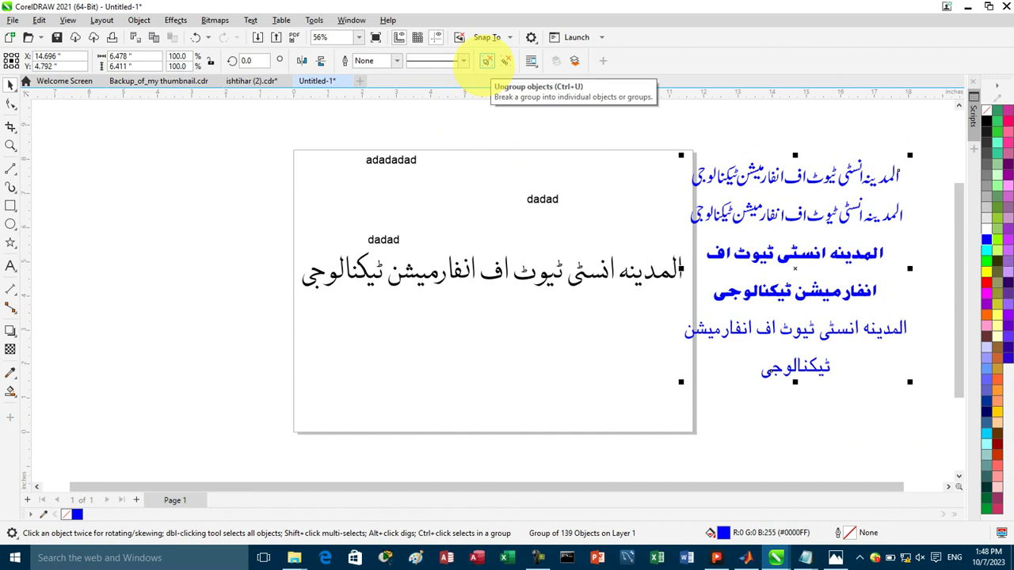
left_click(485, 61)
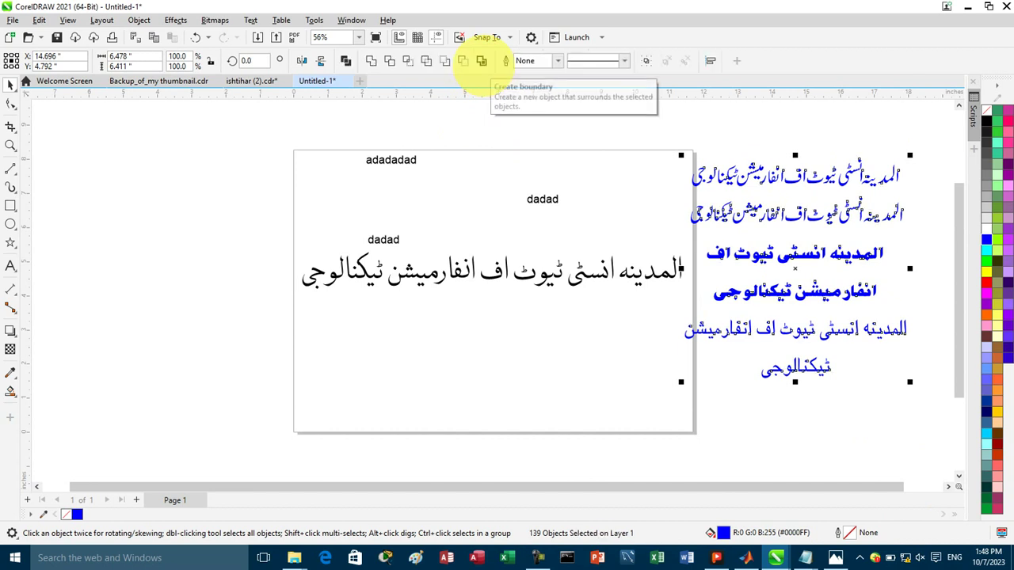
left_click(616, 164)
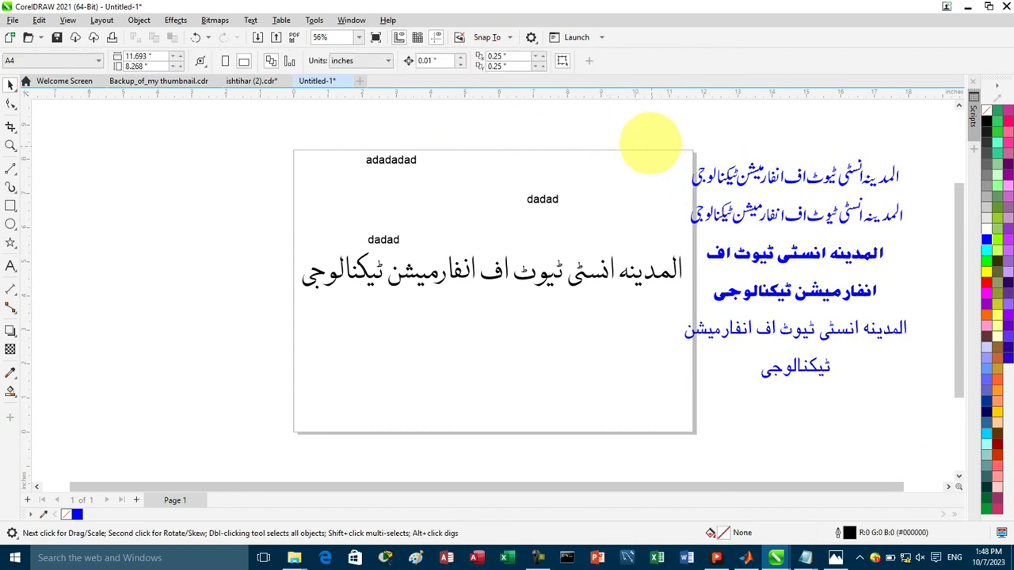
Select all pieces of the topmost imported Urdu line and group them
left_click_drag(653, 140, 936, 195)
key("ctrl+g")
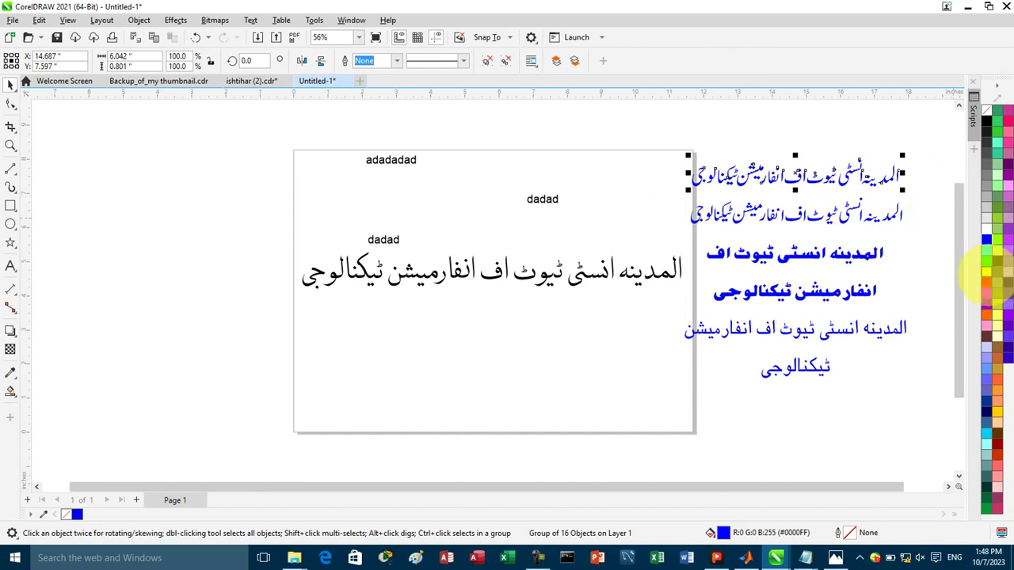
Fill the topmost Urdu line with red and the second Urdu line with olive yellow #CCCC33
left_click(986, 282)
left_click_drag(652, 193, 912, 228)
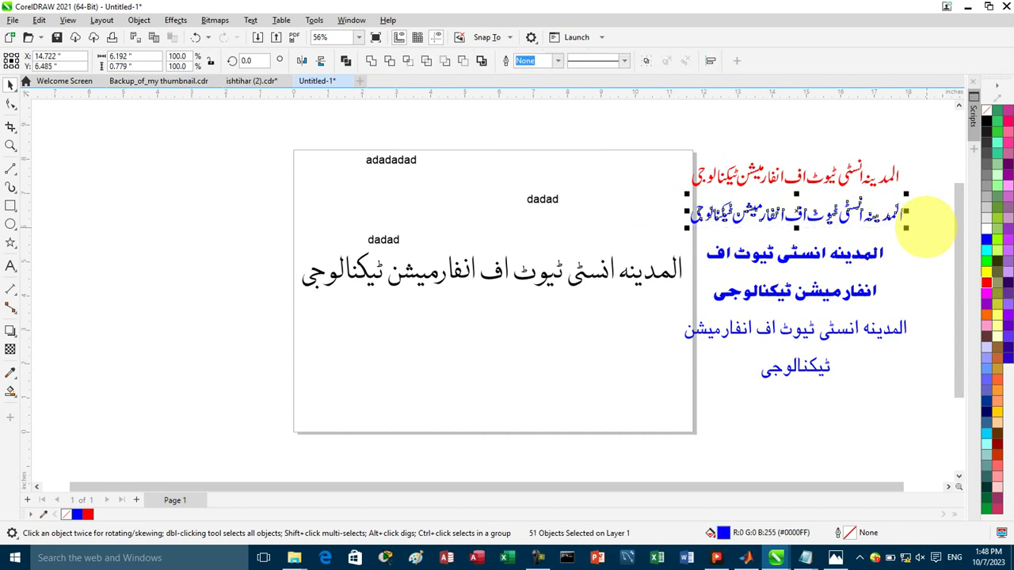
left_click(997, 304)
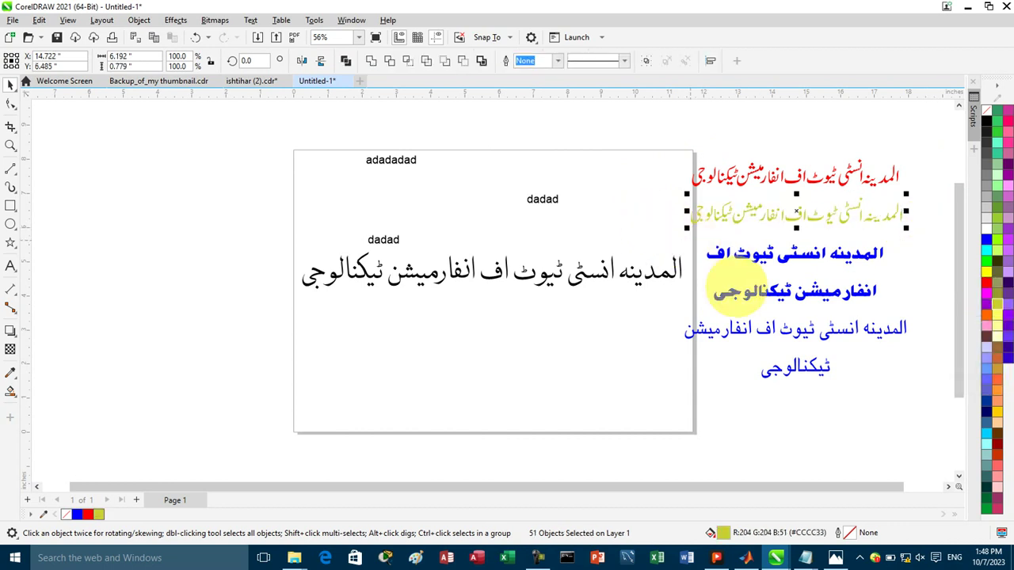
left_click(705, 226)
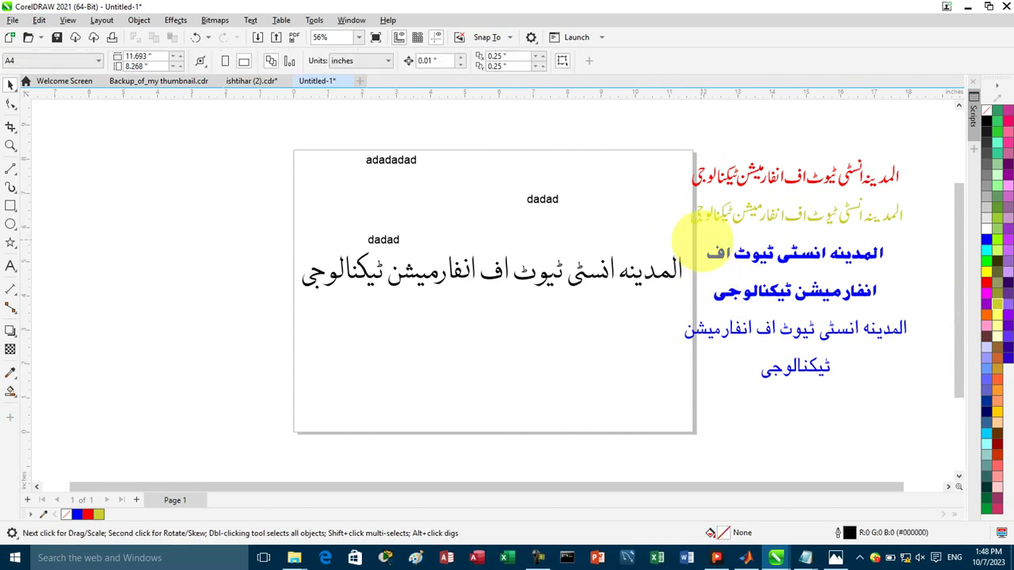
Move both bold blue Urdu pieces onto the page below the black heading, side by side as one line
left_click_drag(808, 275, 903, 274)
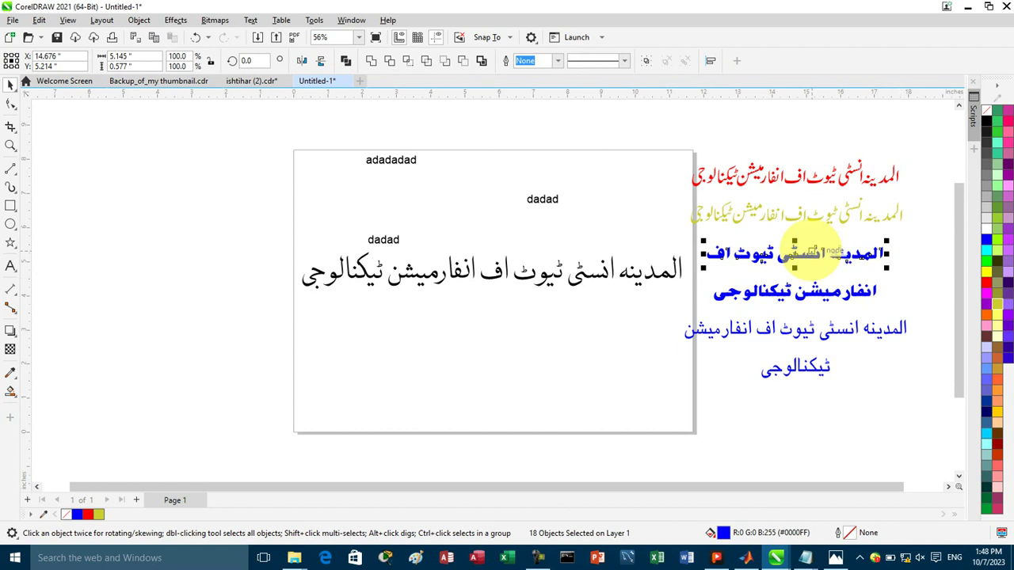
left_click_drag(778, 268, 569, 344)
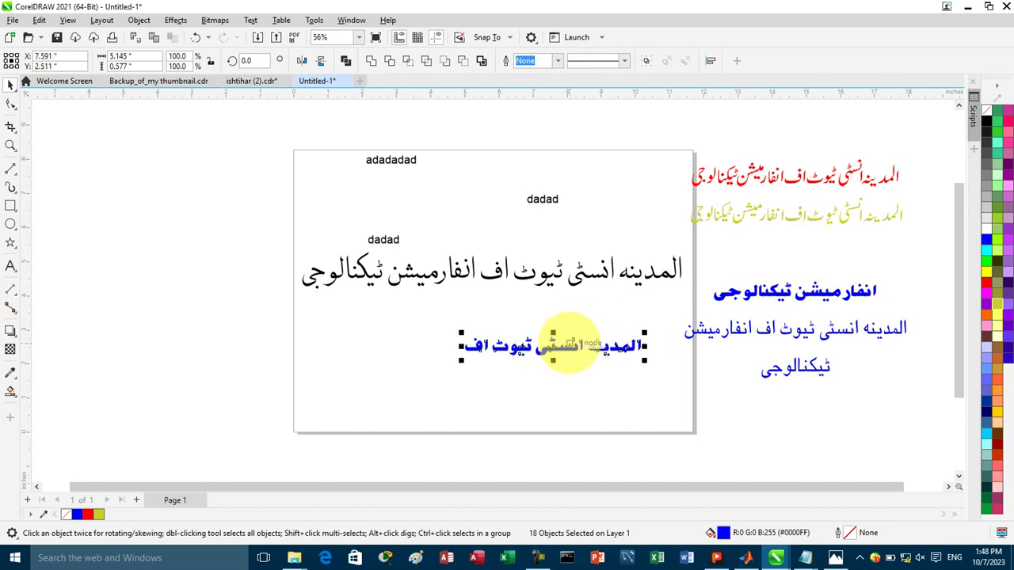
left_click_drag(707, 280, 878, 294)
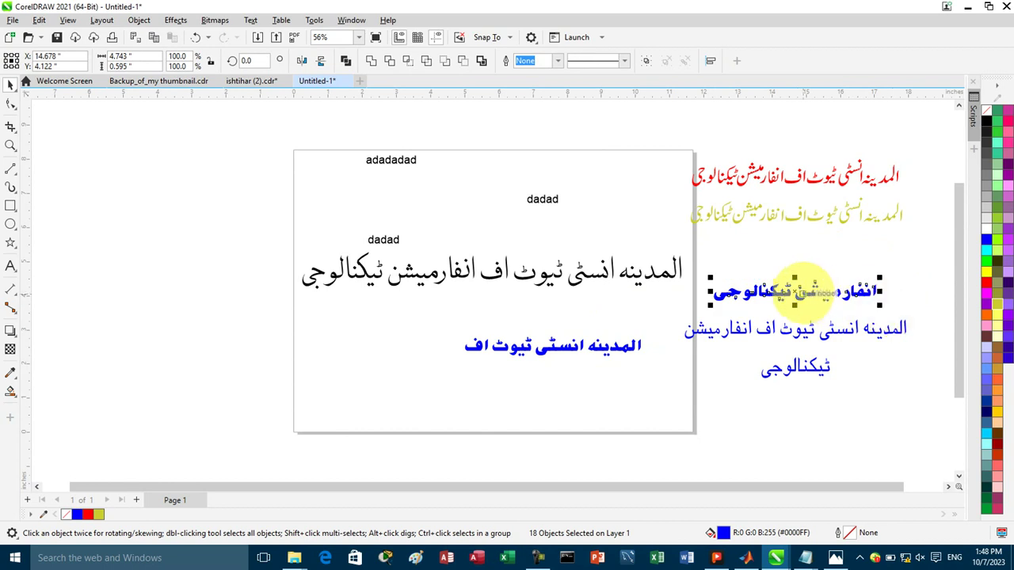
left_click_drag(585, 311, 382, 349)
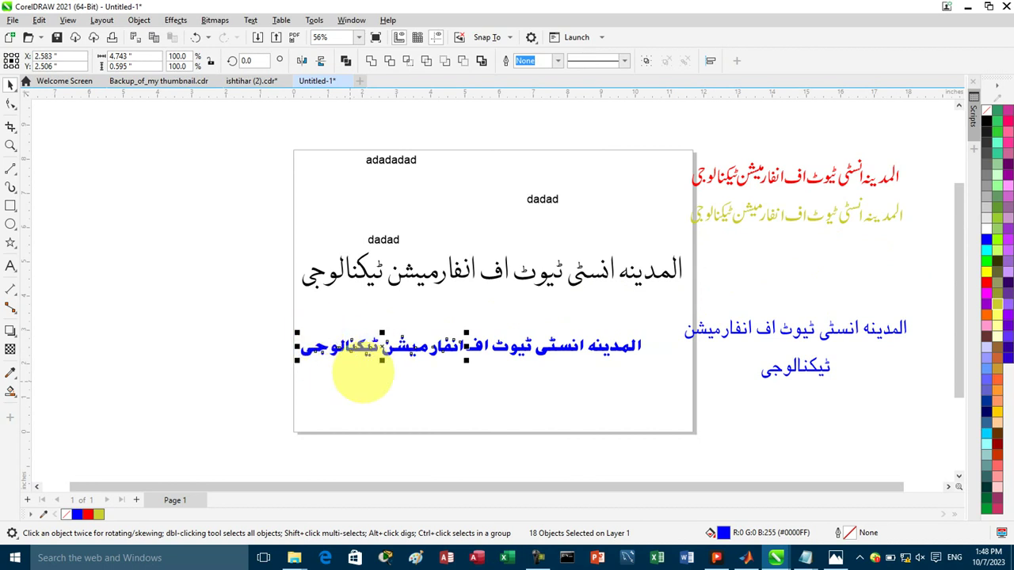
Add a horizontal guideline at about 2.4 in and nudge the left half of the bold blue line vertically to align with the other half
left_click_drag(468, 94, 492, 351)
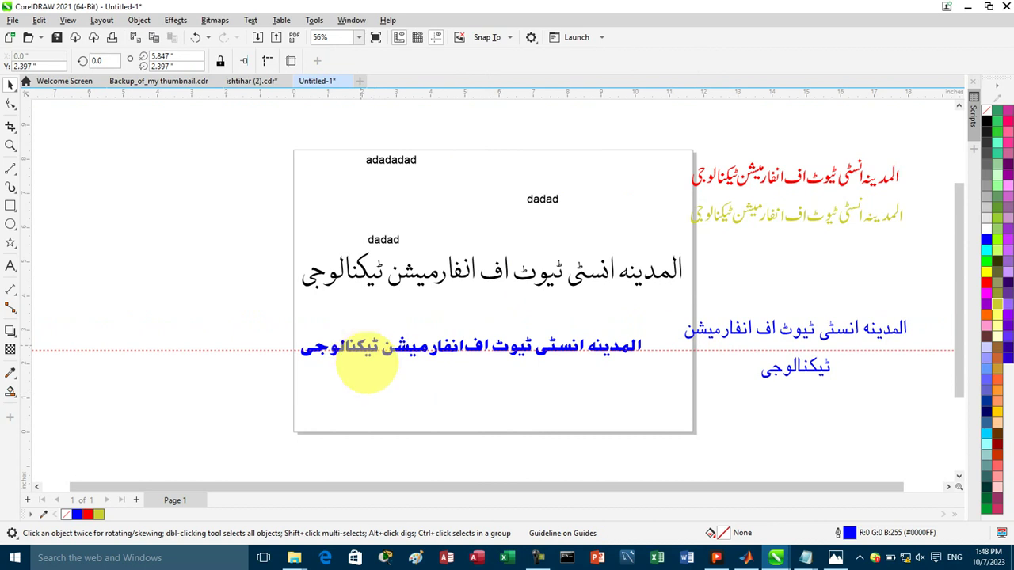
left_click(376, 385)
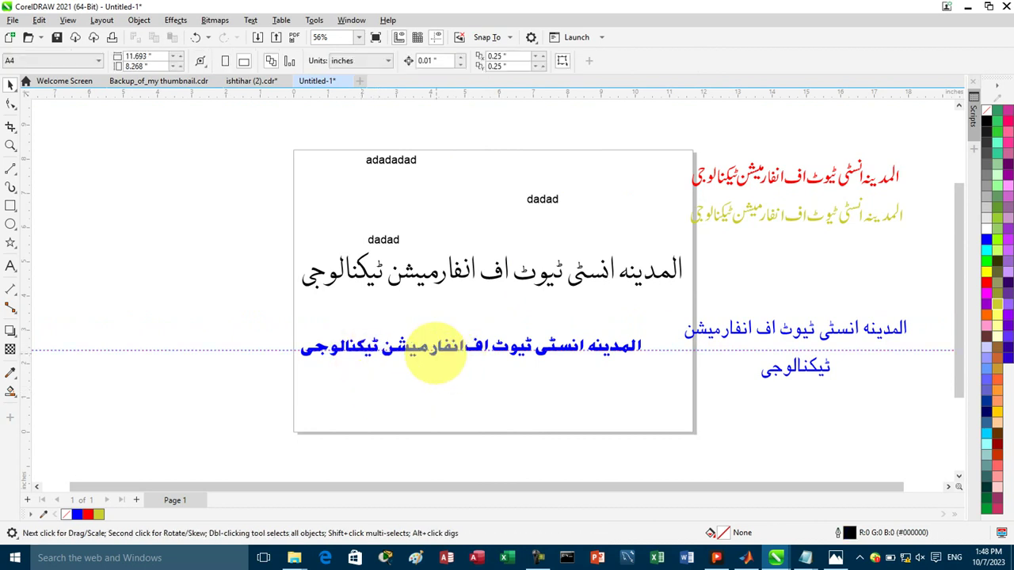
left_click_drag(287, 332, 465, 371)
key("Up")
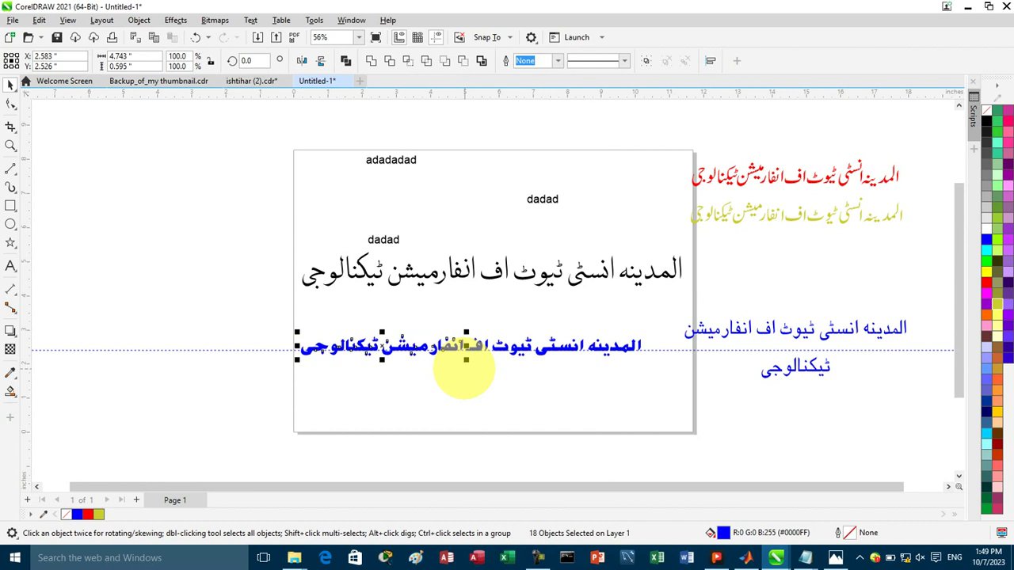
key("Up")
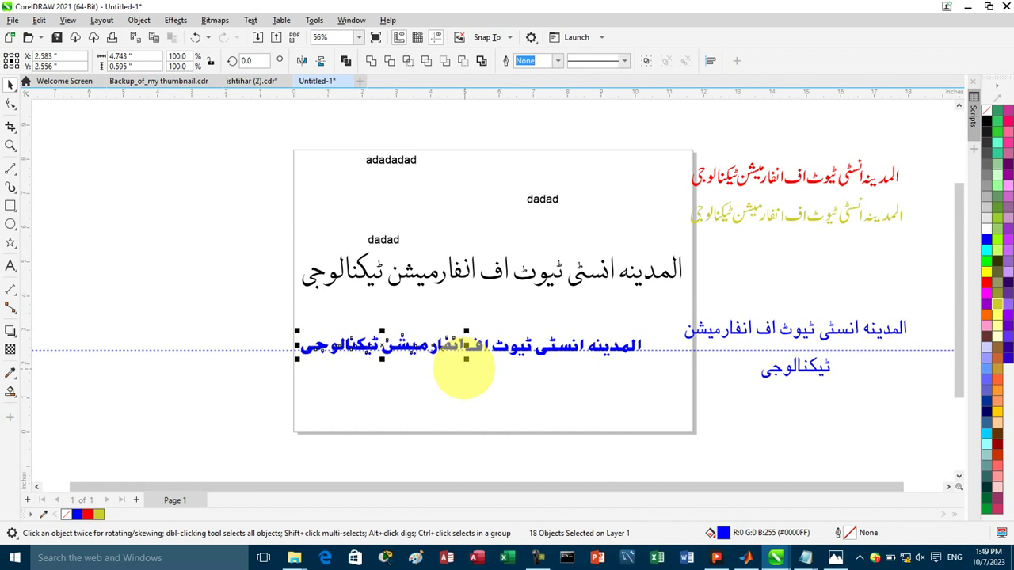
key("Down")
key("Down")
key("Down")
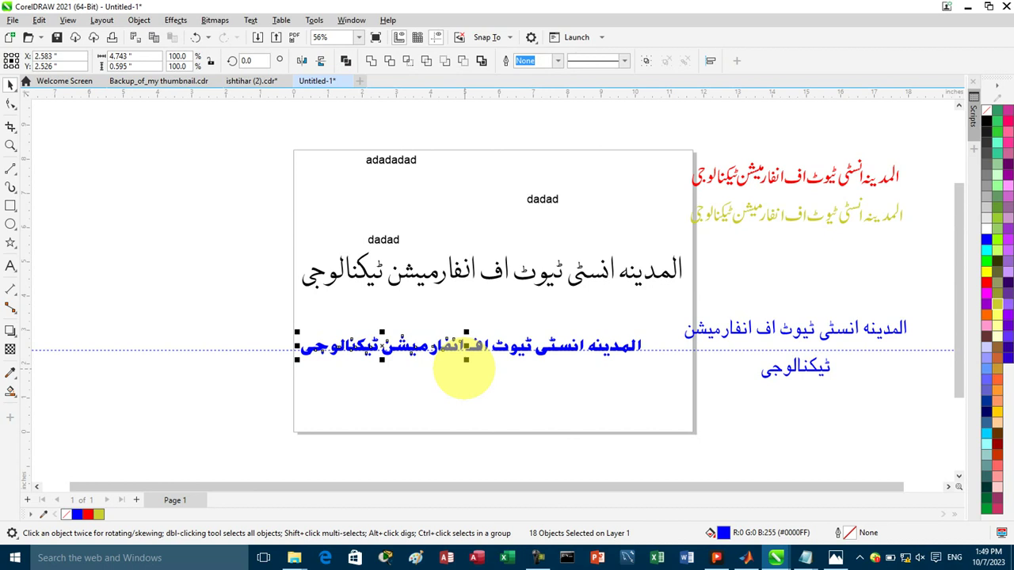
left_click(464, 369)
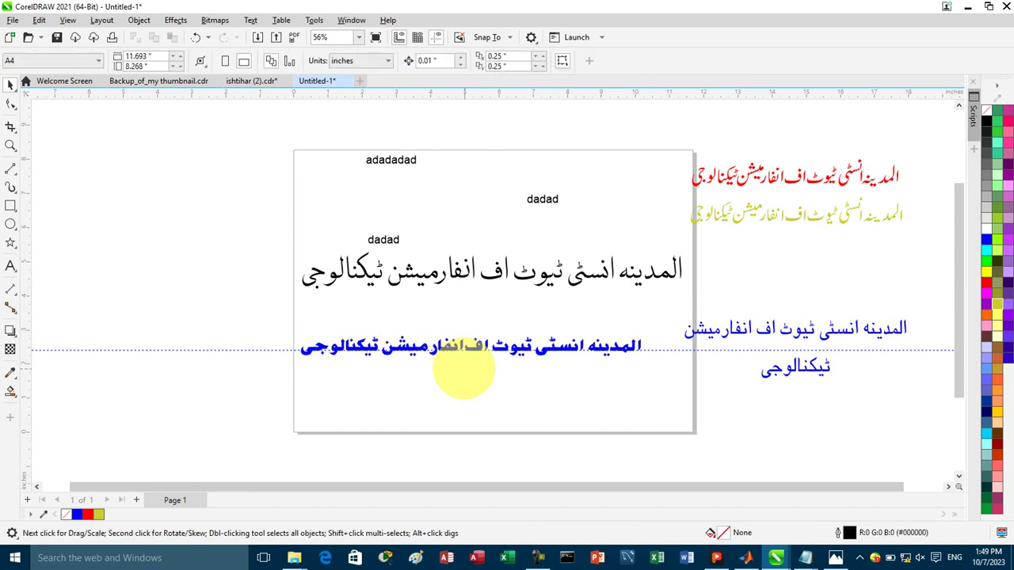
Group the whole bold blue line and stretch it to about 10 in wide and 1.66 in tall
left_click_drag(277, 325, 646, 389)
key("ctrl+g")
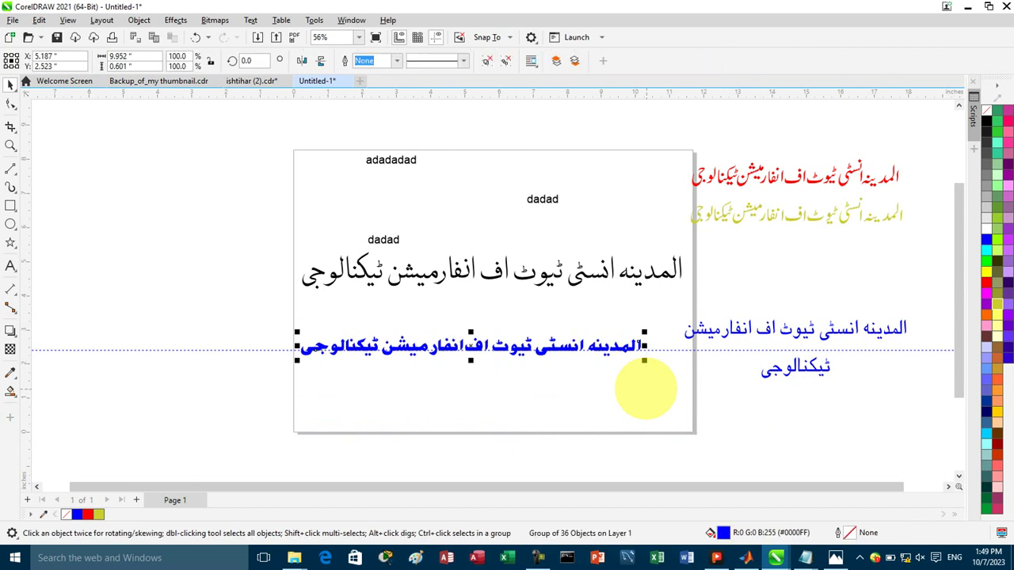
left_click_drag(644, 362, 496, 373)
left_click_drag(396, 333, 397, 262)
left_click_drag(496, 306, 646, 307)
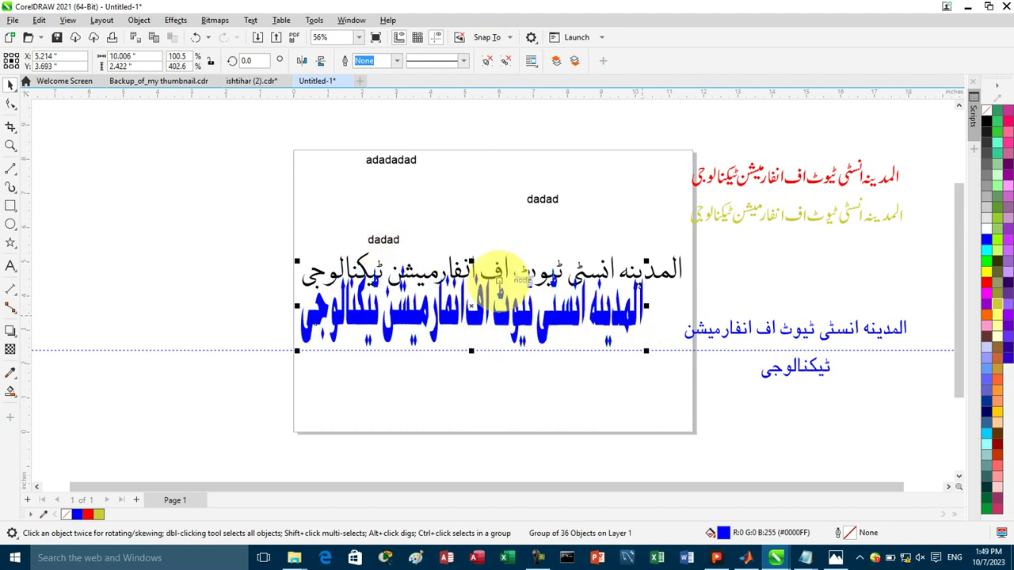
left_click_drag(472, 261, 474, 289)
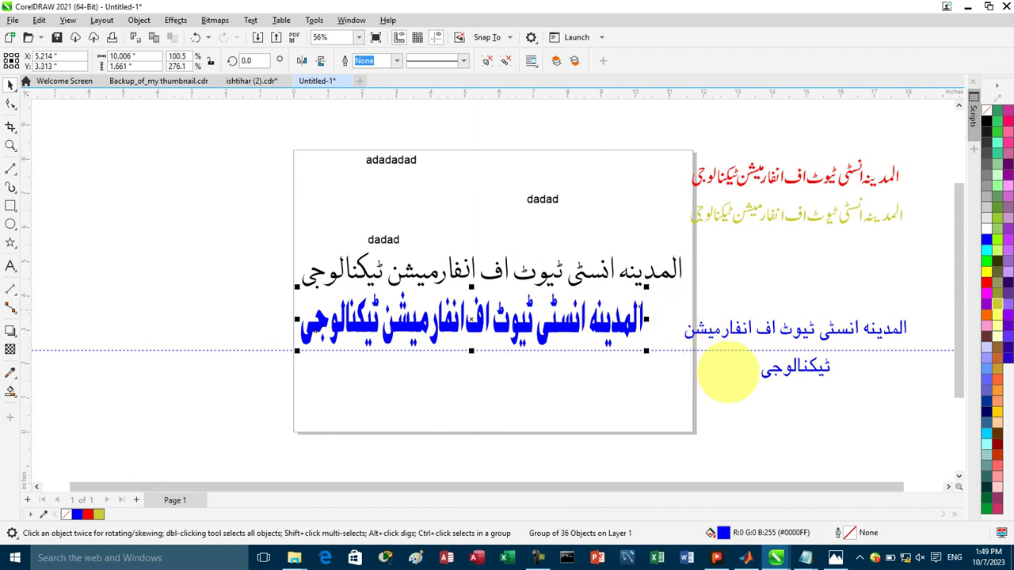
Move both thin blue Urdu pieces onto the page below the bold line, joined as one line along the guideline lowered to about 1.285 in
left_click_drag(679, 305, 828, 346)
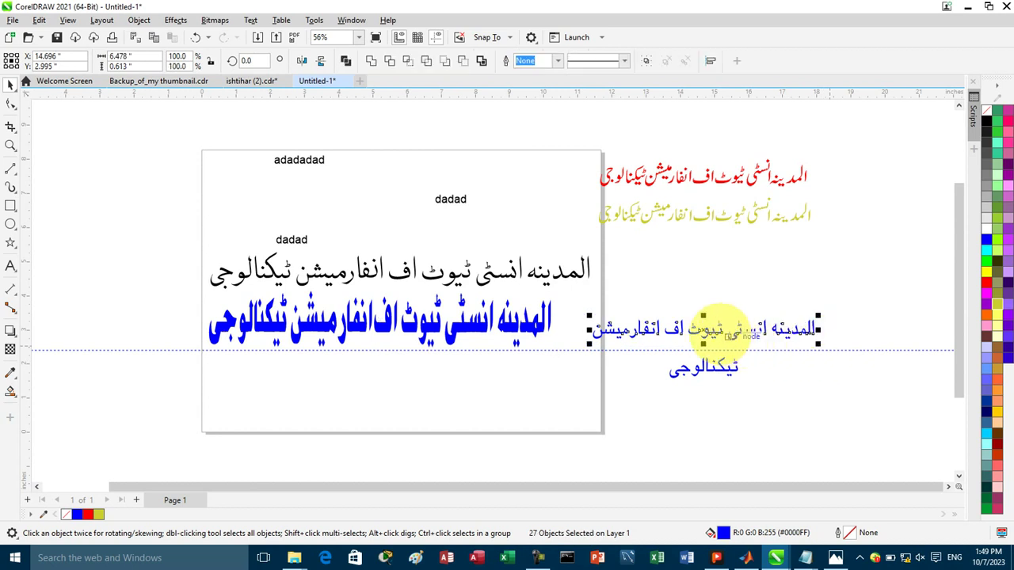
left_click_drag(699, 329, 480, 386)
left_click_drag(648, 351, 739, 387)
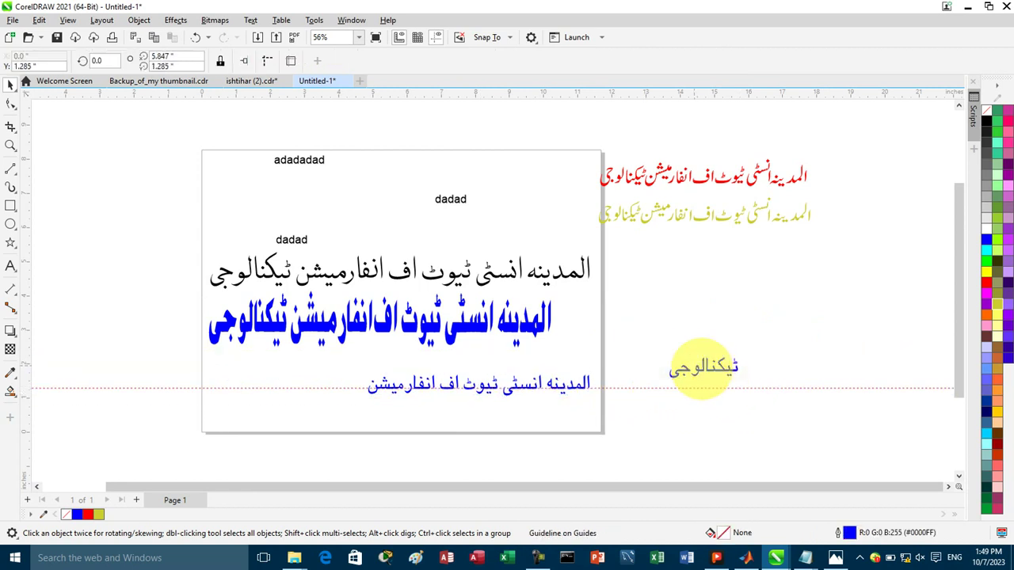
left_click(661, 352)
left_click_drag(652, 342, 761, 385)
left_click_drag(702, 368, 330, 383)
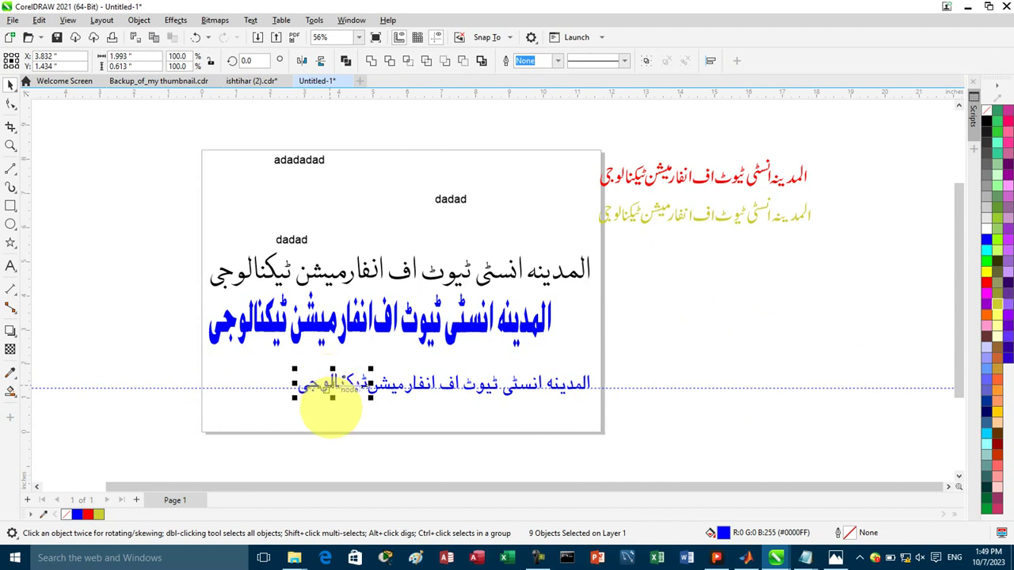
left_click(331, 423)
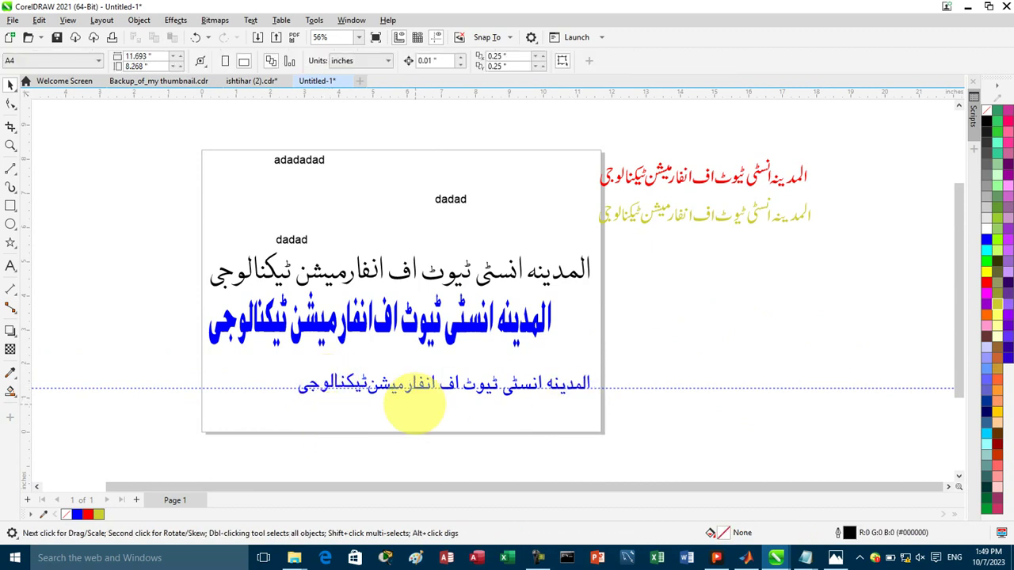
left_click_drag(291, 366, 365, 403)
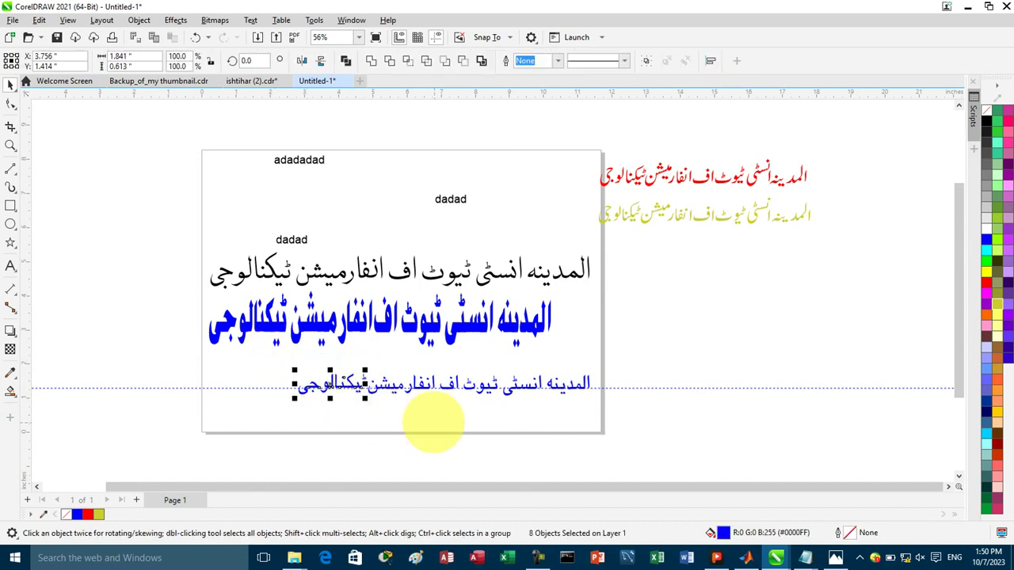
left_click(434, 411)
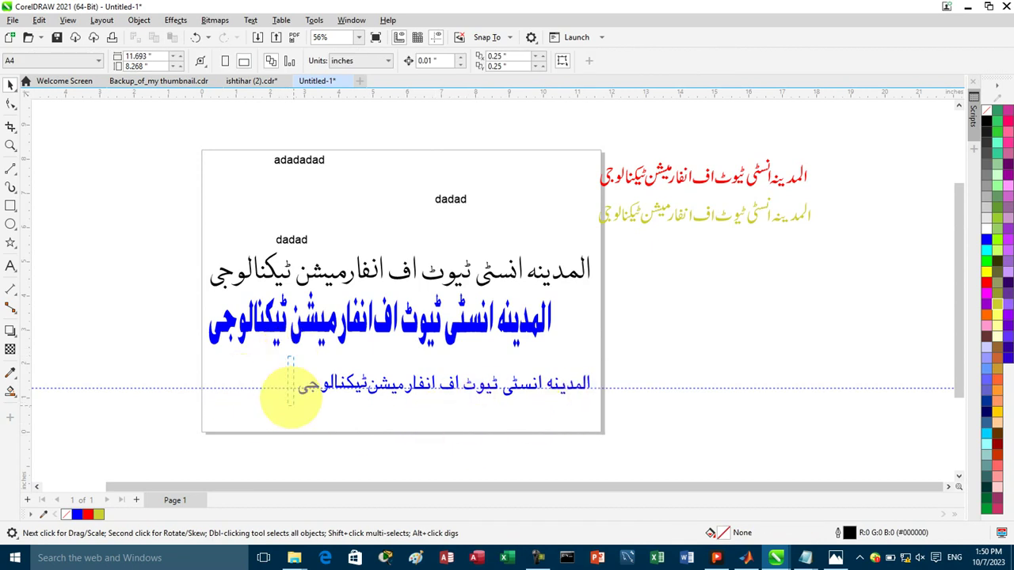
Group the thin blue line and resize it to about 6.68 in wide and 0.68 in tall
left_click(621, 402)
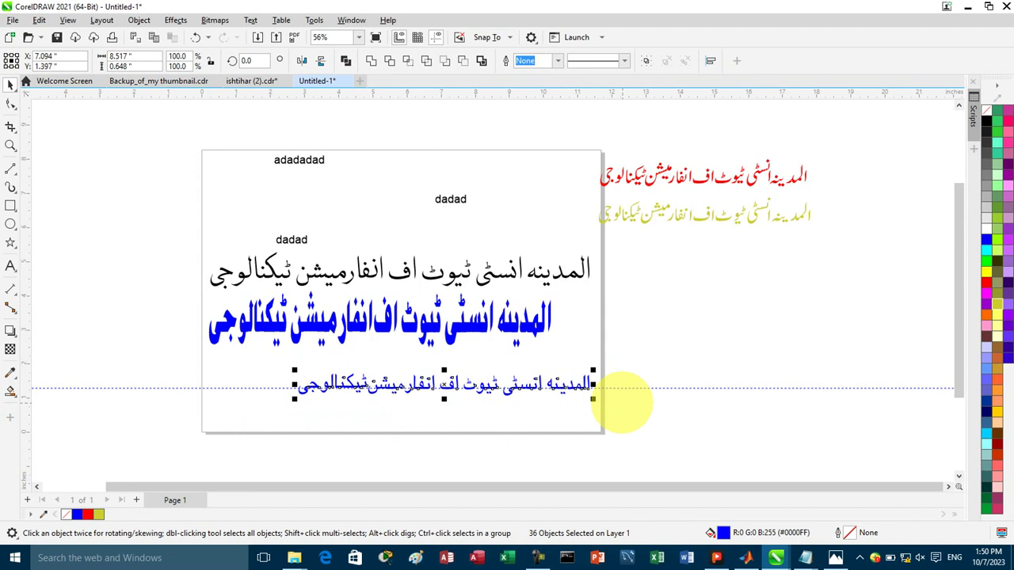
key("ctrl+g")
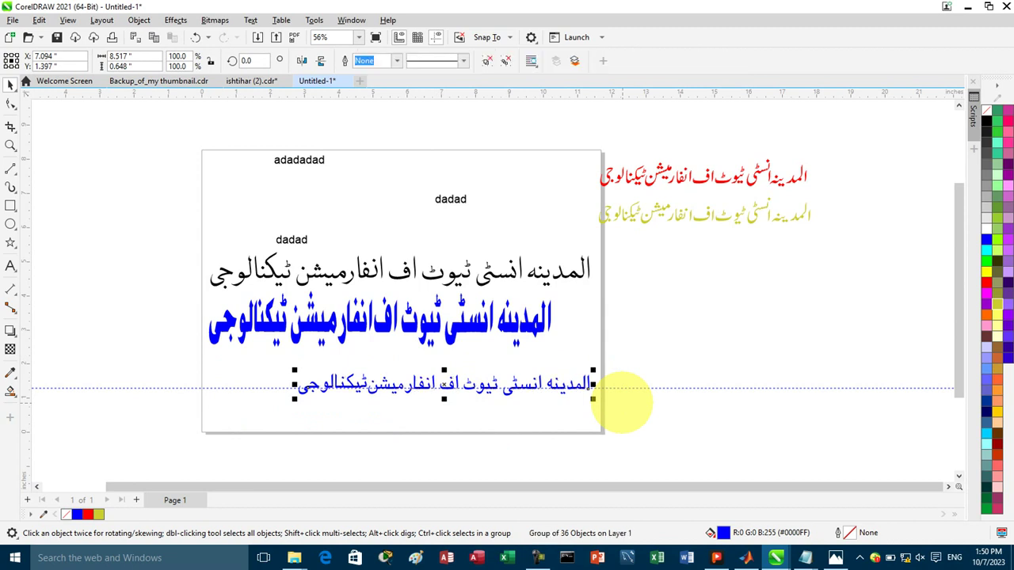
left_click_drag(592, 384, 529, 387)
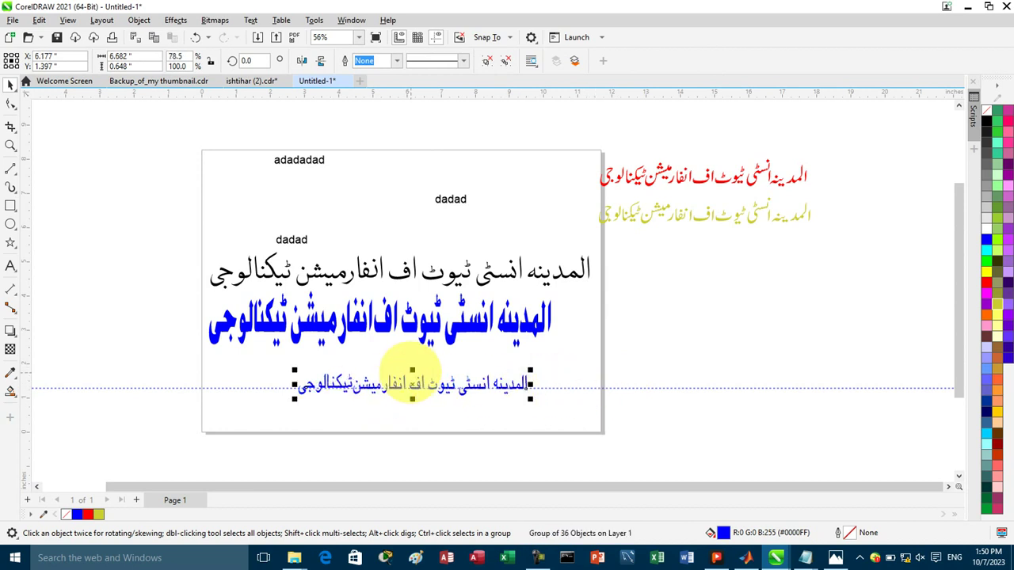
mouse_move(410, 366)
left_mouse_down()
mouse_move(409, 335)
mouse_move(400, 421)
mouse_move(406, 369)
left_mouse_up()
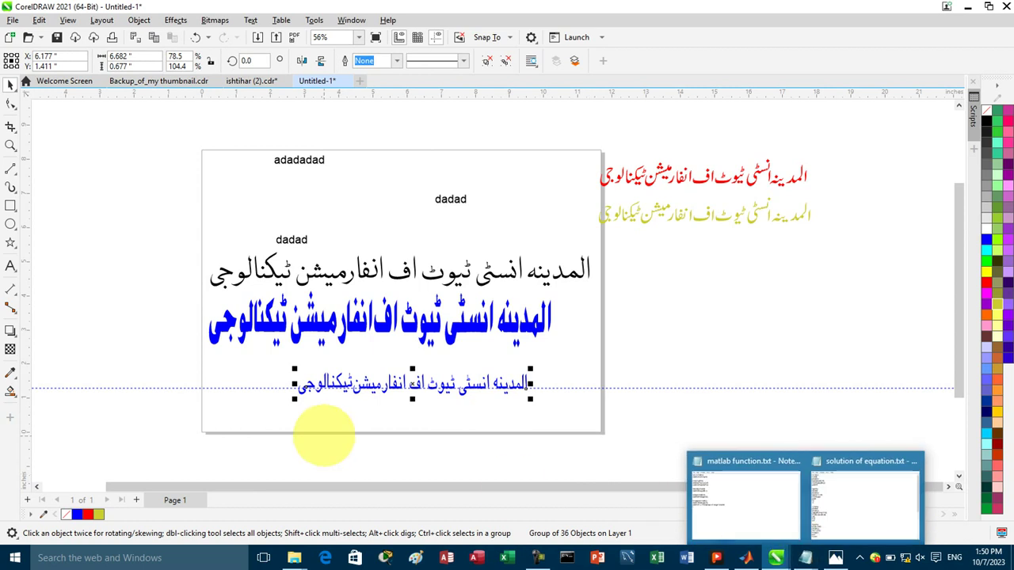
Launch InPage 2009 from the desktop, dismiss its registry warning and return to the Untitled-1 drawing in CorelDRAW
left_click(968, 6)
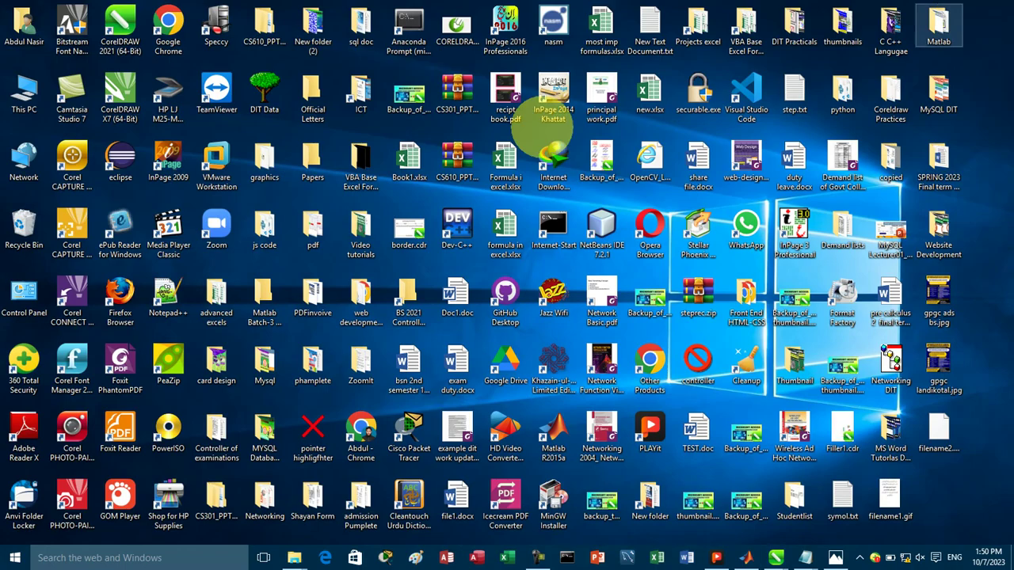
double_click(168, 162)
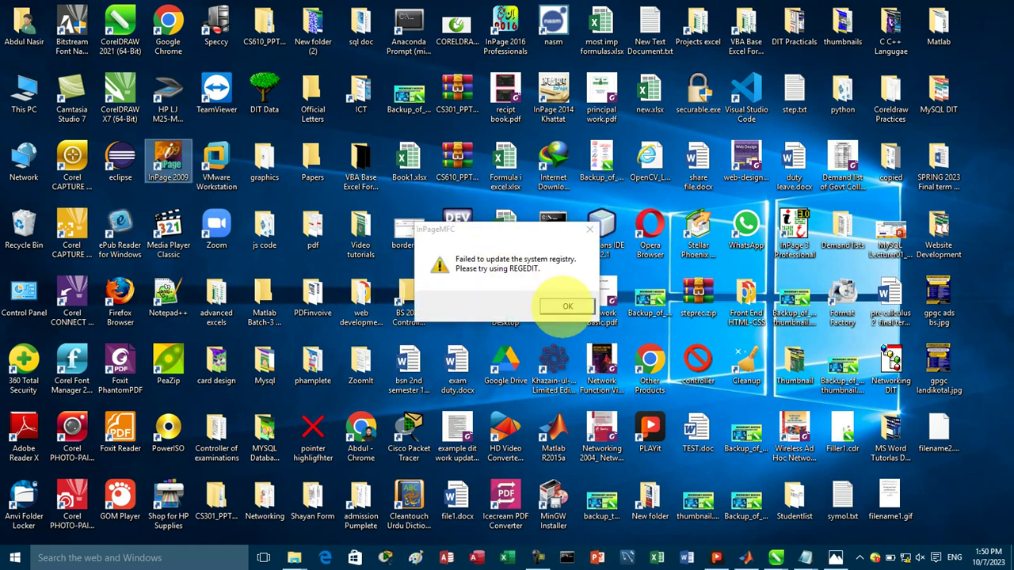
left_click(562, 306)
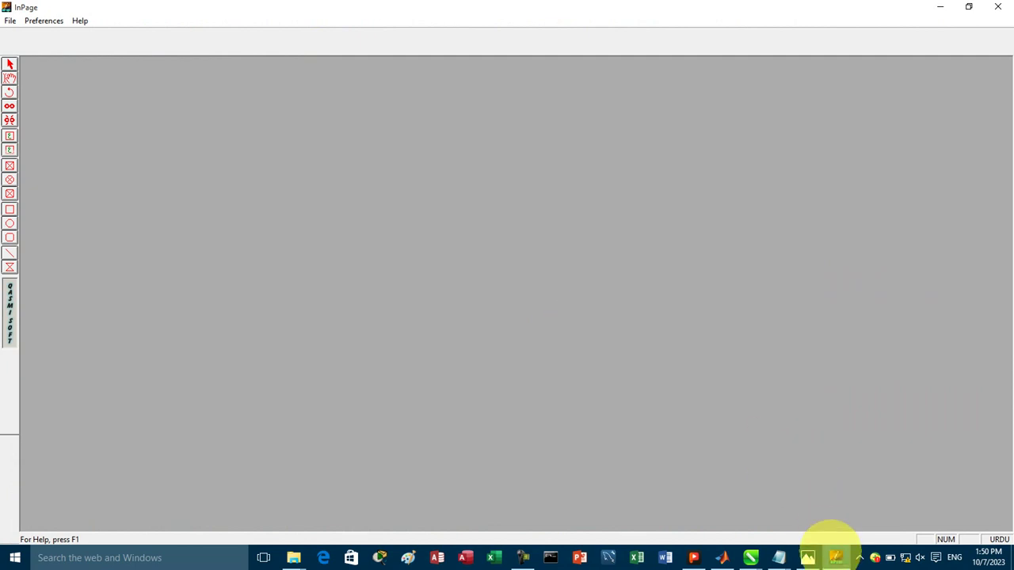
left_click(836, 555)
mouse_move(747, 552)
left_click(872, 495)
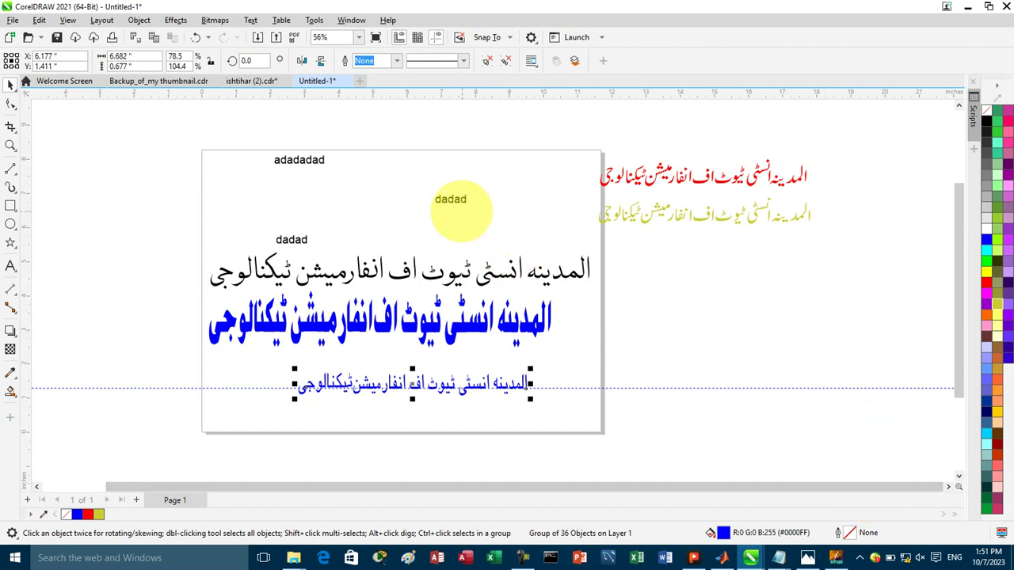
Move the middle "dadad" text to just above the right end of the black Urdu heading
left_click(451, 200)
left_click_drag(451, 200, 553, 236)
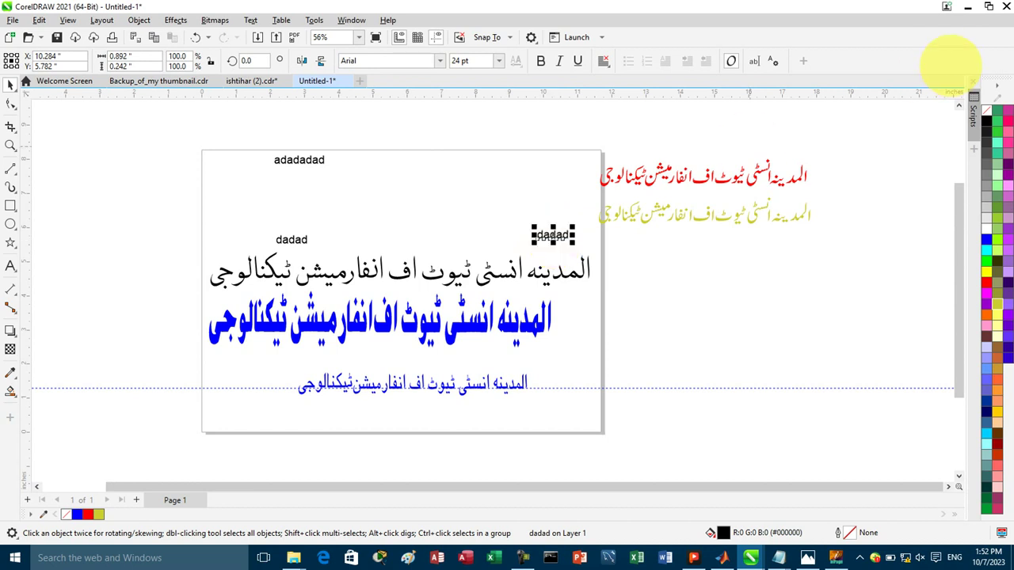
Bring up the empty InPage window from the desktop and switch back to the Untitled-1 drawing in CorelDRAW
left_click(968, 6)
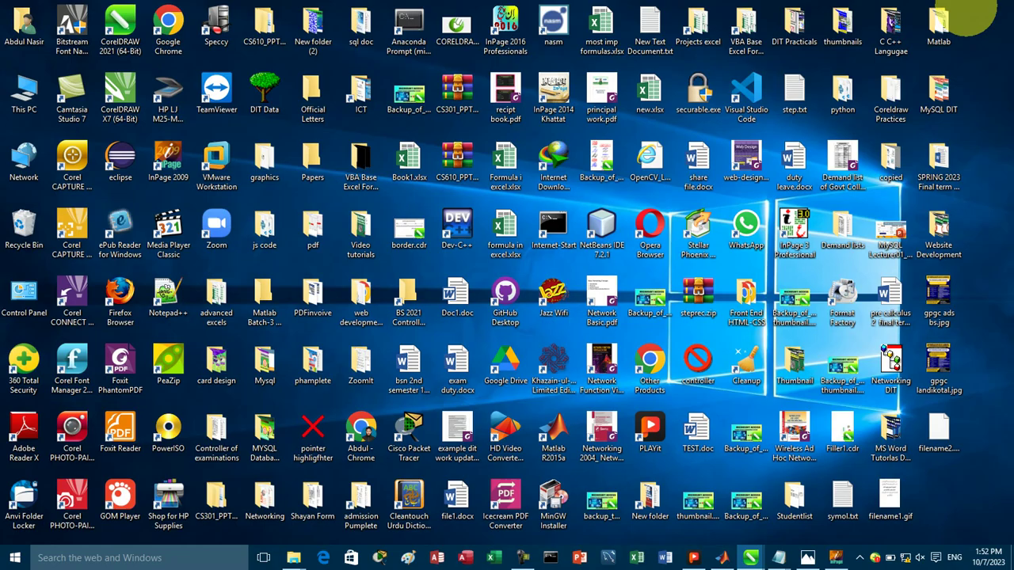
left_click(836, 557)
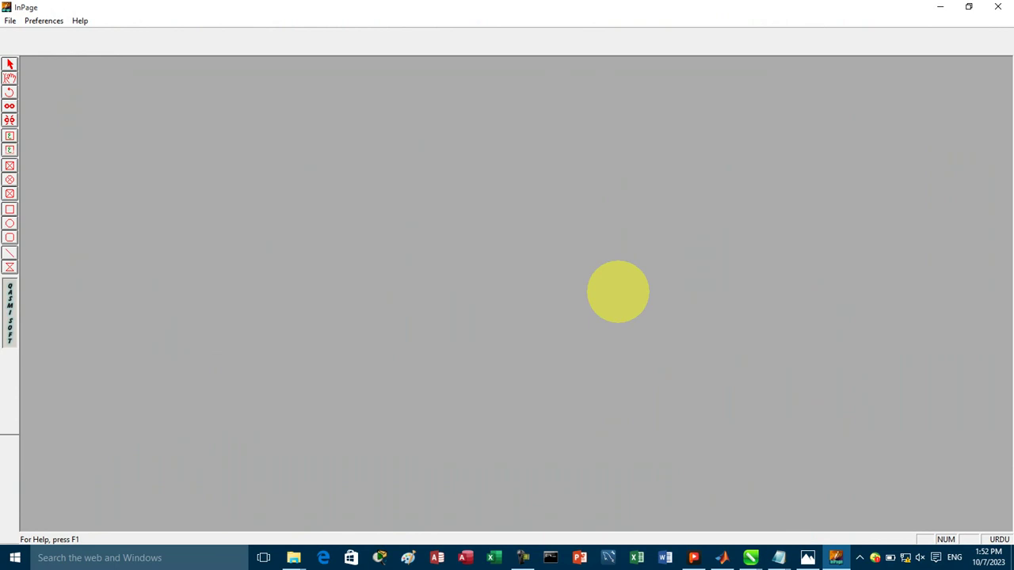
mouse_move(753, 555)
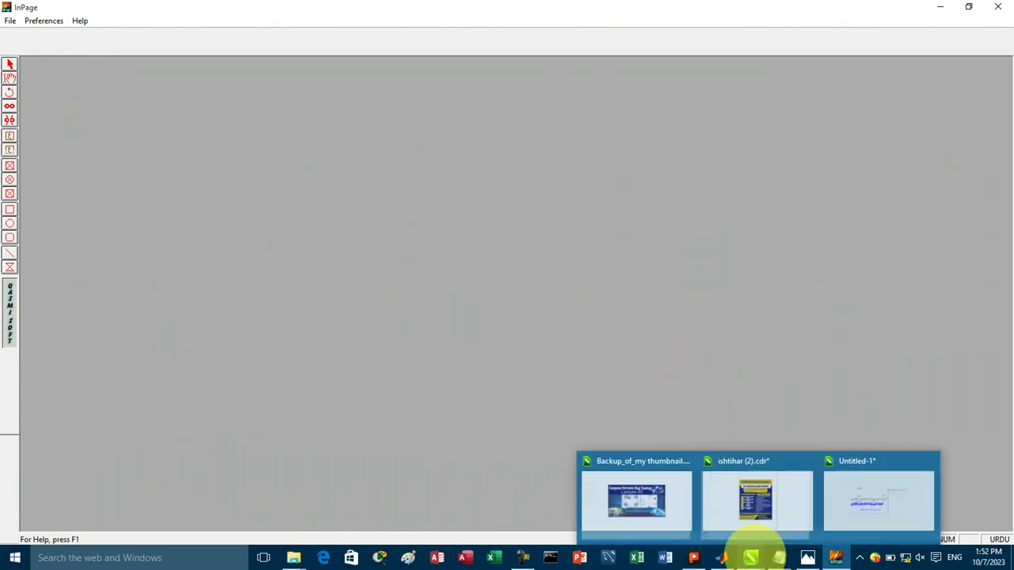
left_click(864, 507)
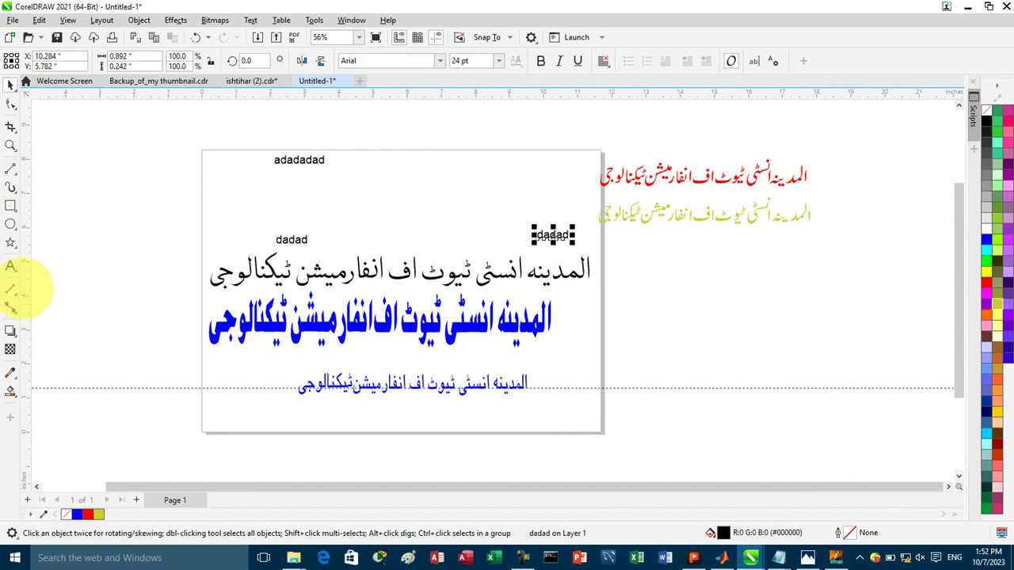
Switch to InPage and create a new one-page A4 portrait document with right-to-left direction and 12.7 mm margins
left_click(11, 267)
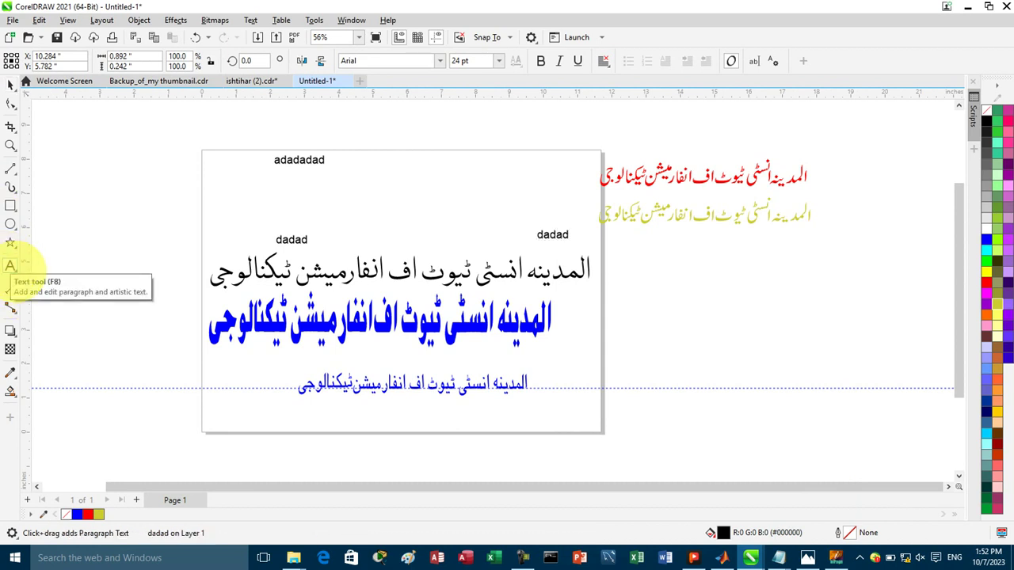
left_click(11, 267)
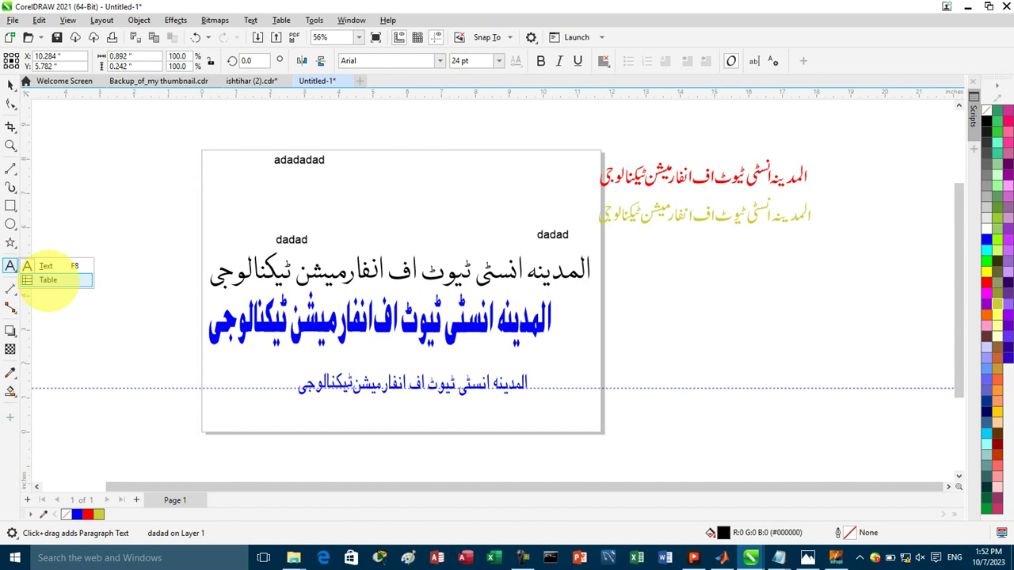
left_click(835, 554)
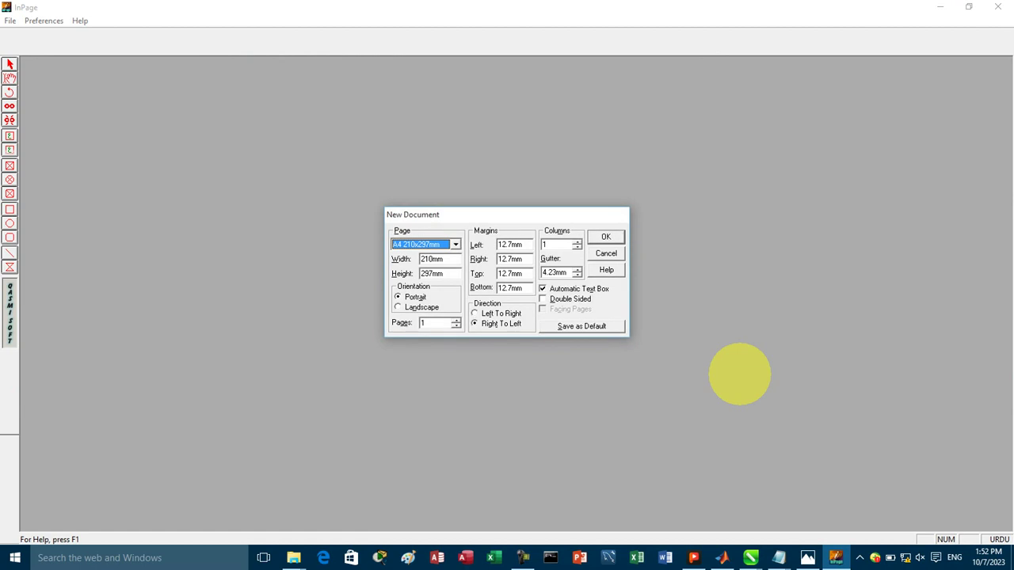
key("Return")
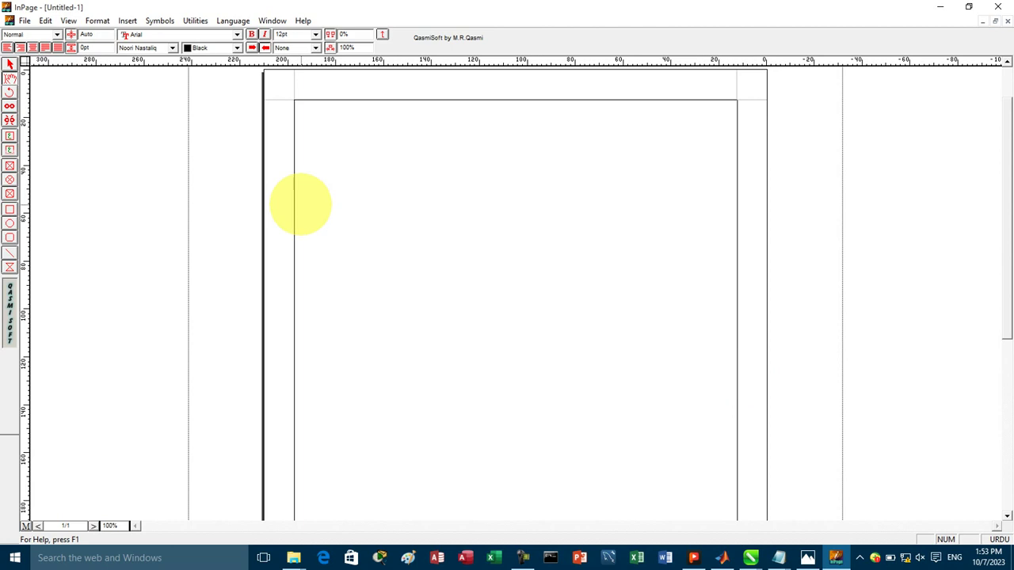
Set the page zoom of the new document to 70%
left_click(68, 21)
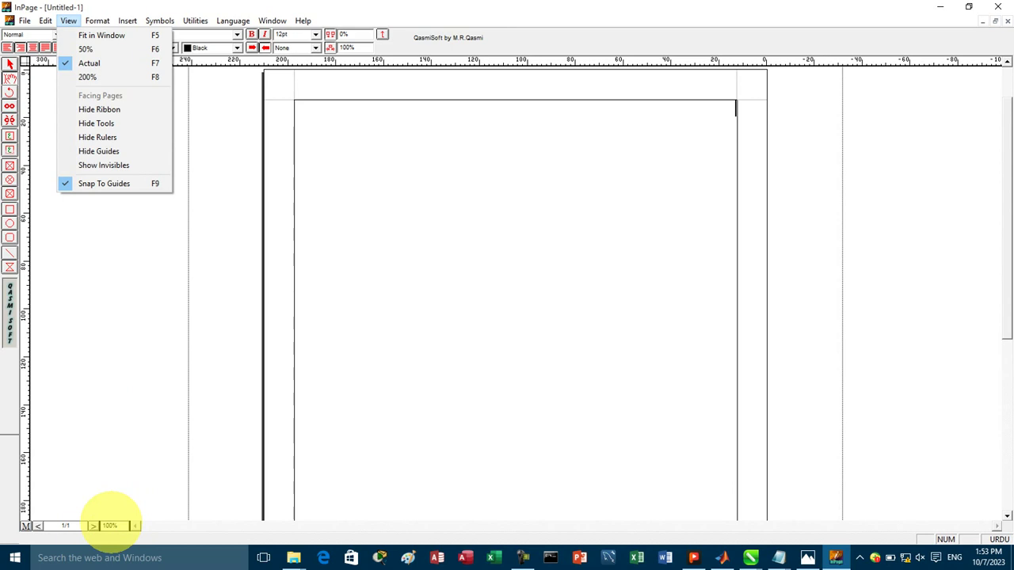
left_click(111, 521)
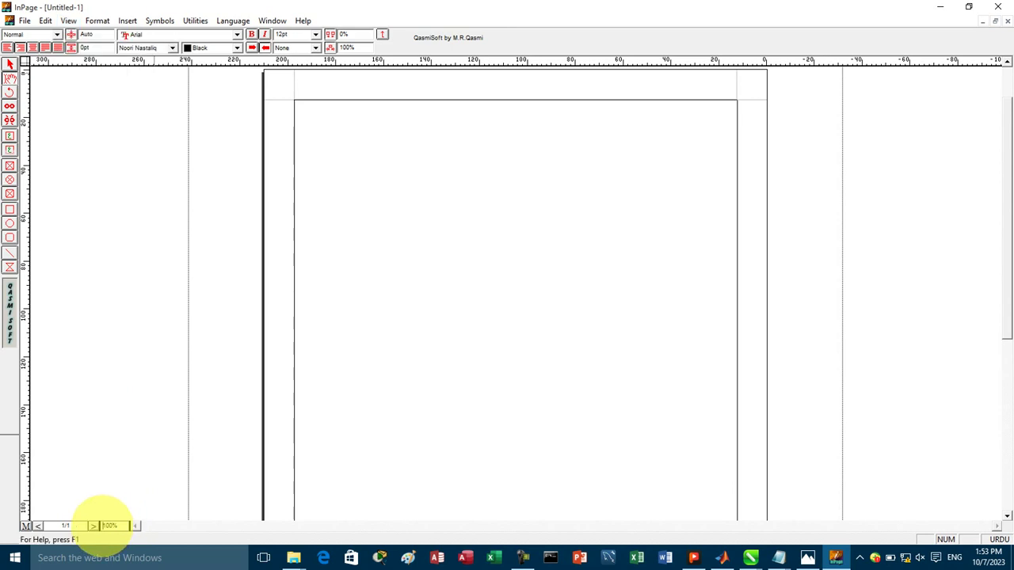
double_click(111, 523)
type("70%")
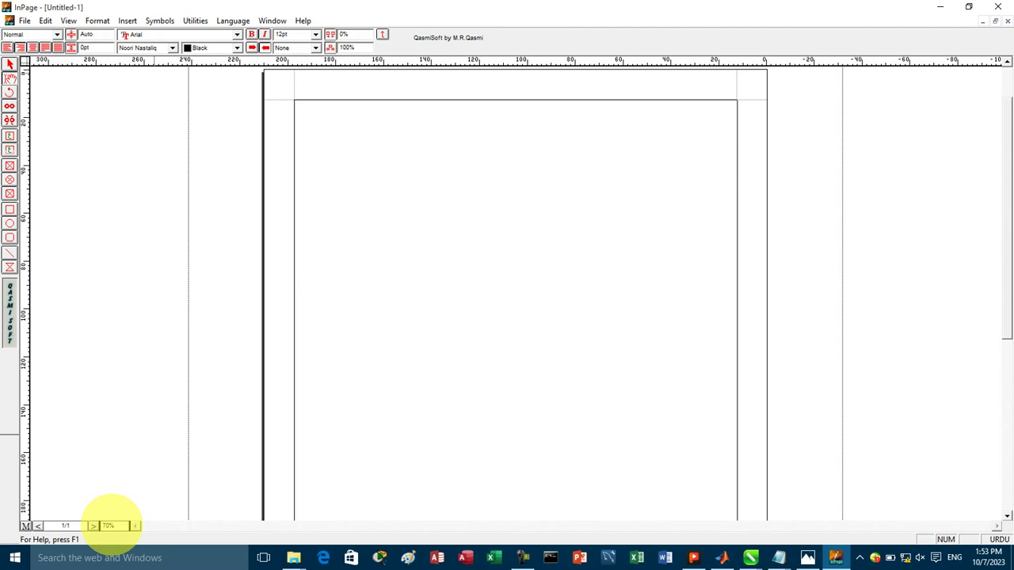
key("Return")
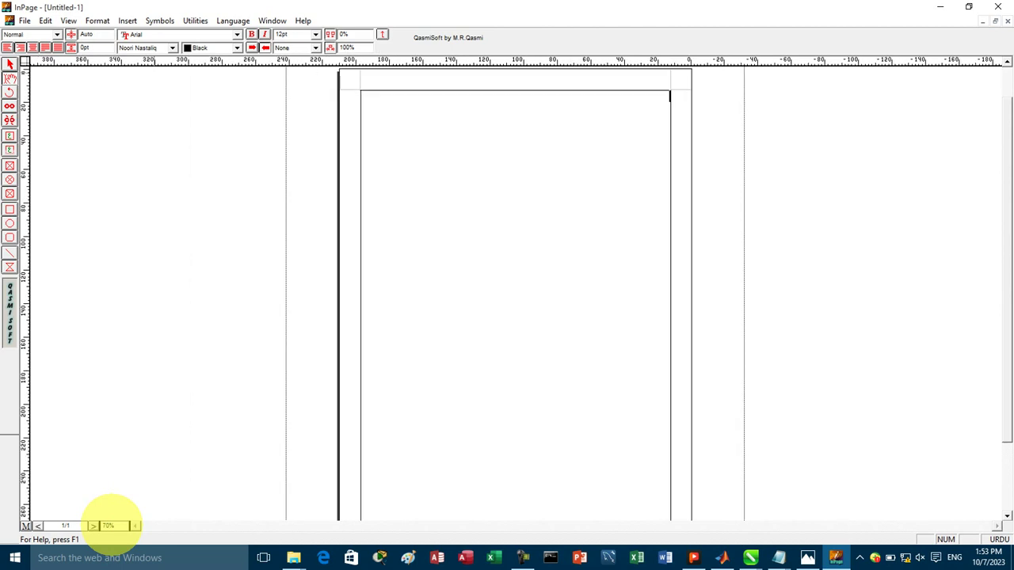
Reduce the page zoom to 55%
left_click(103, 525)
left_click_drag(103, 525, 109, 525)
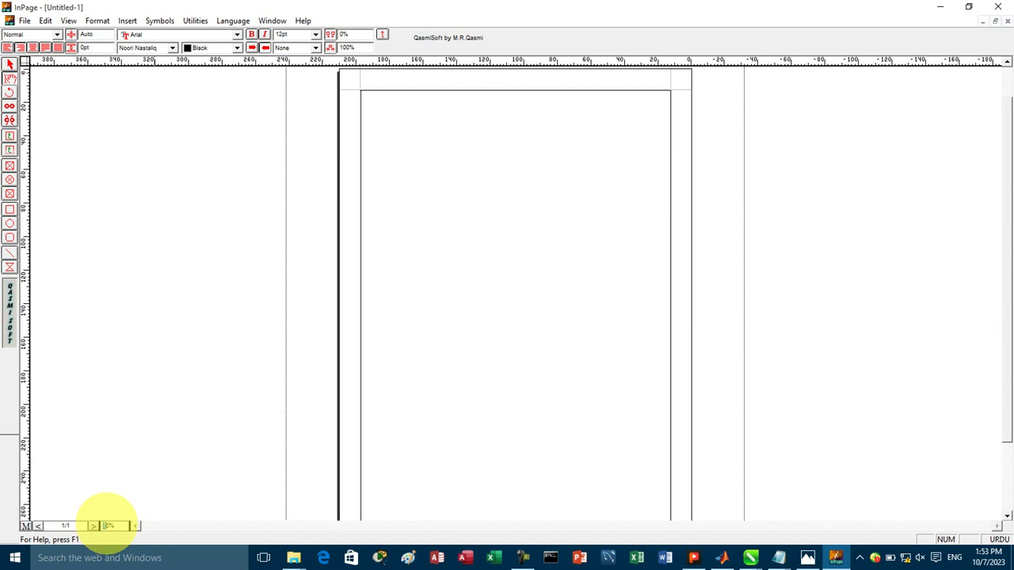
type("55")
key("Return")
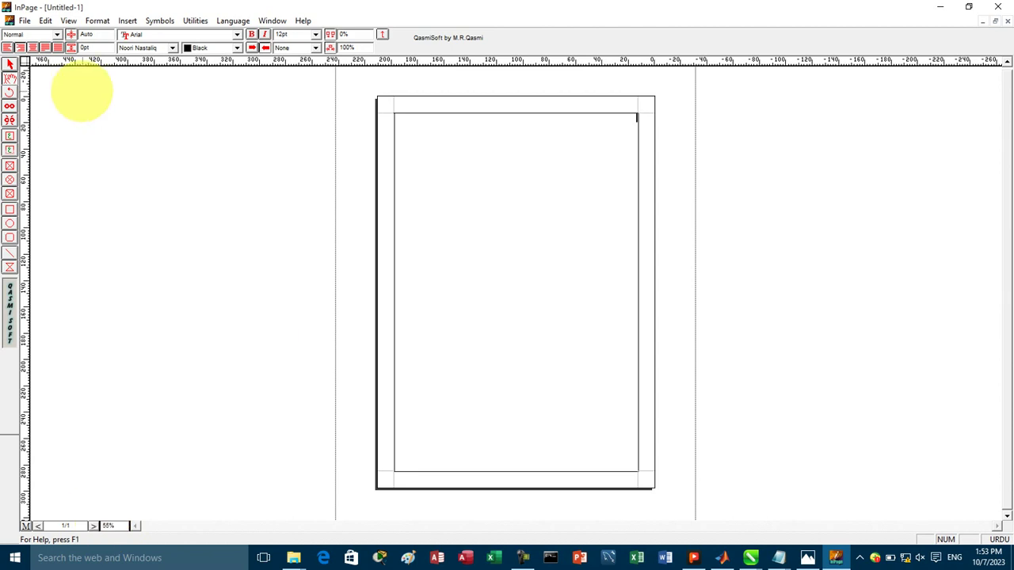
Scale the view so the complete page fits in the window
left_click(68, 21)
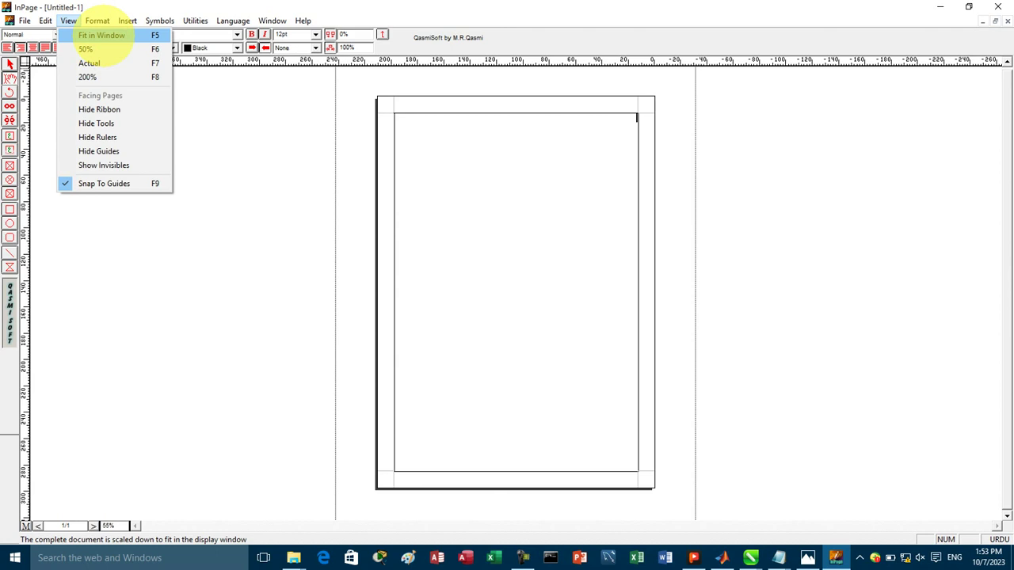
left_click(101, 35)
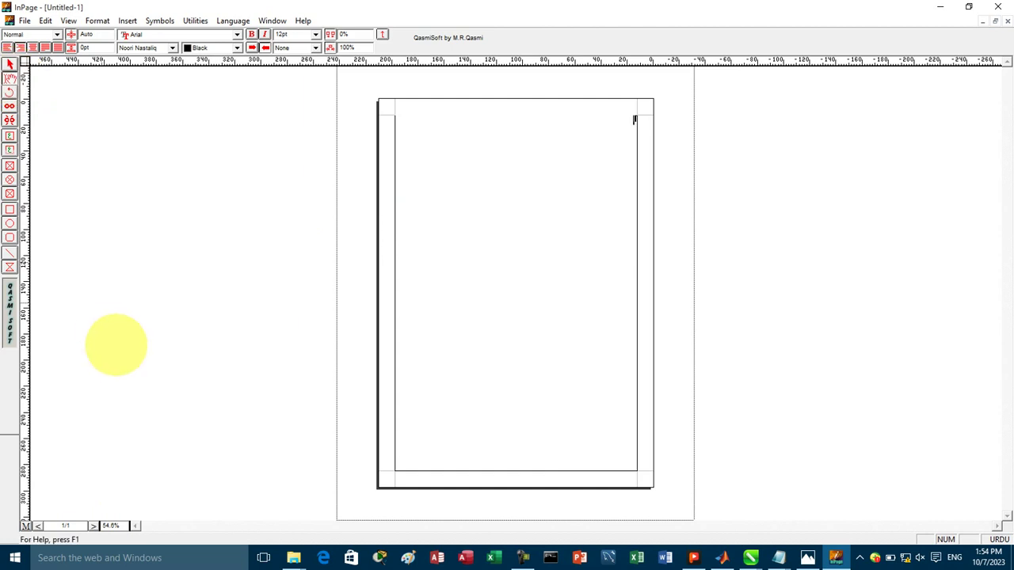
left_click(68, 21)
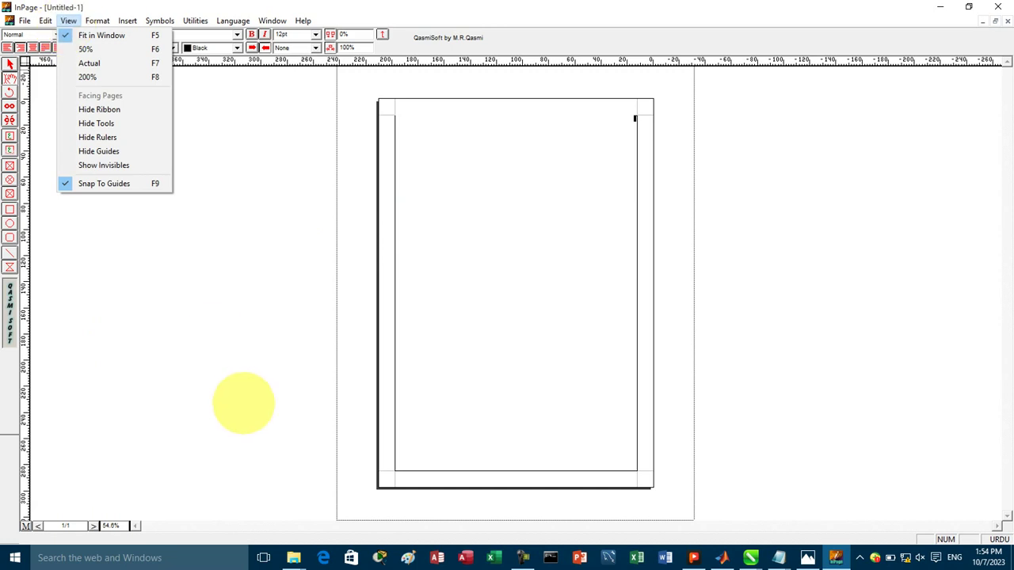
left_click(243, 402)
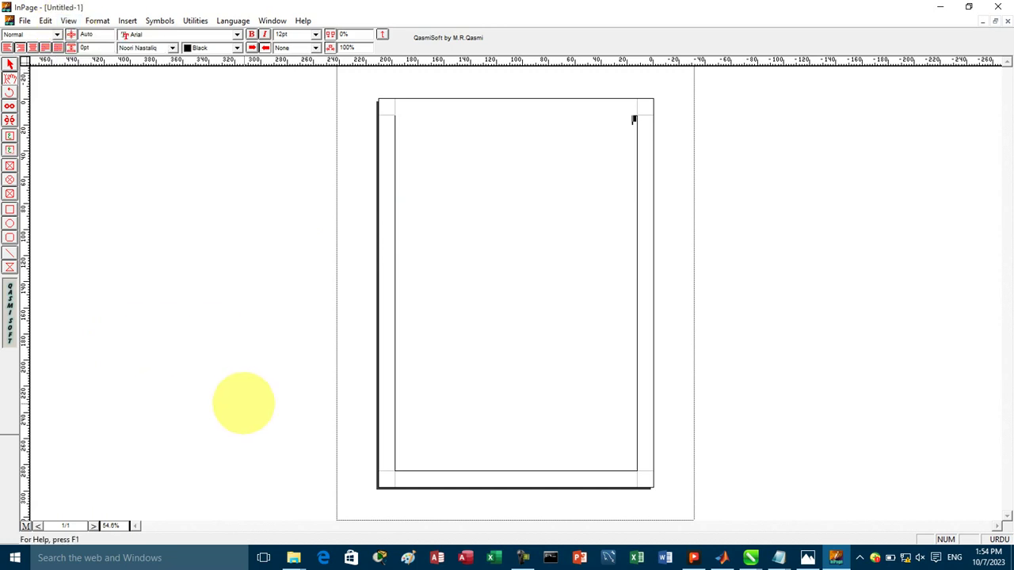
type("ali")
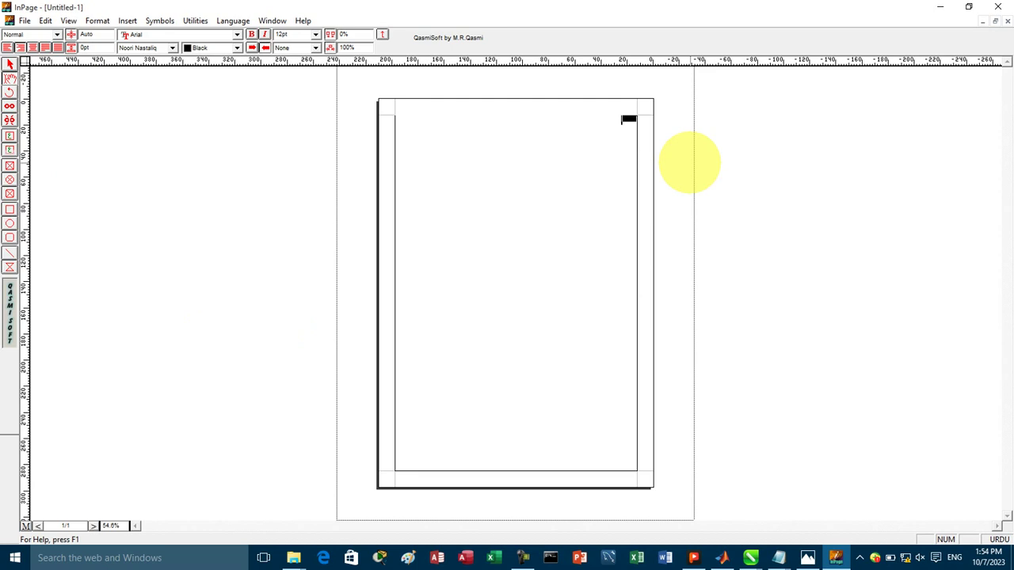
key("BackSpace")
key("BackSpace")
key("BackSpace")
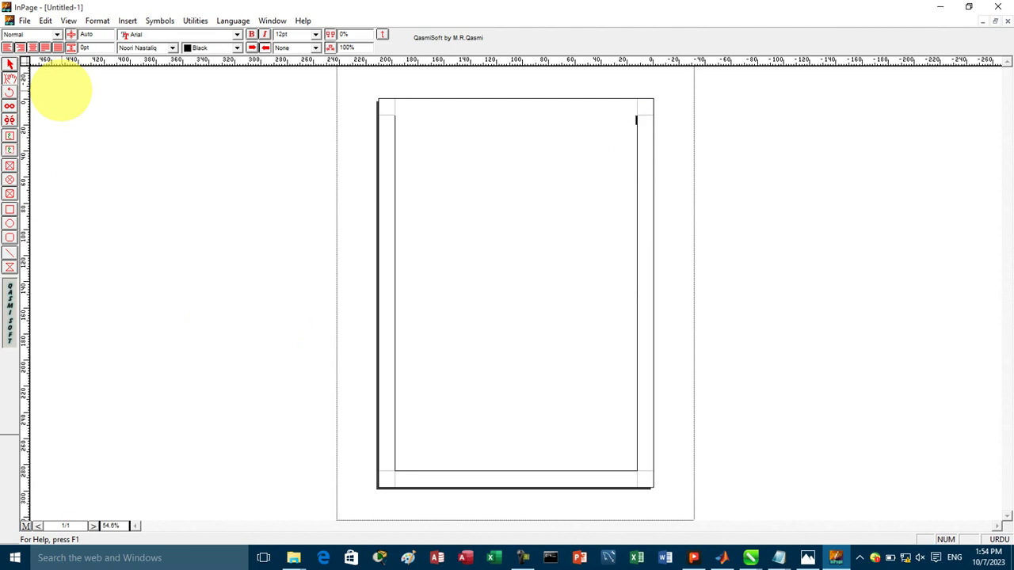
Return the page zoom to 100%
left_click(68, 20)
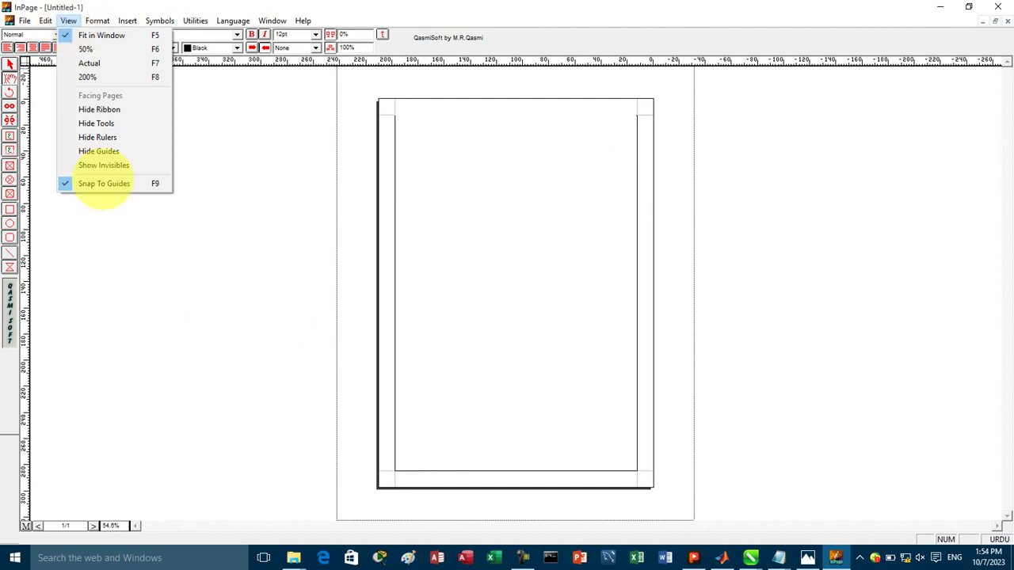
left_click(117, 526)
double_click(115, 526)
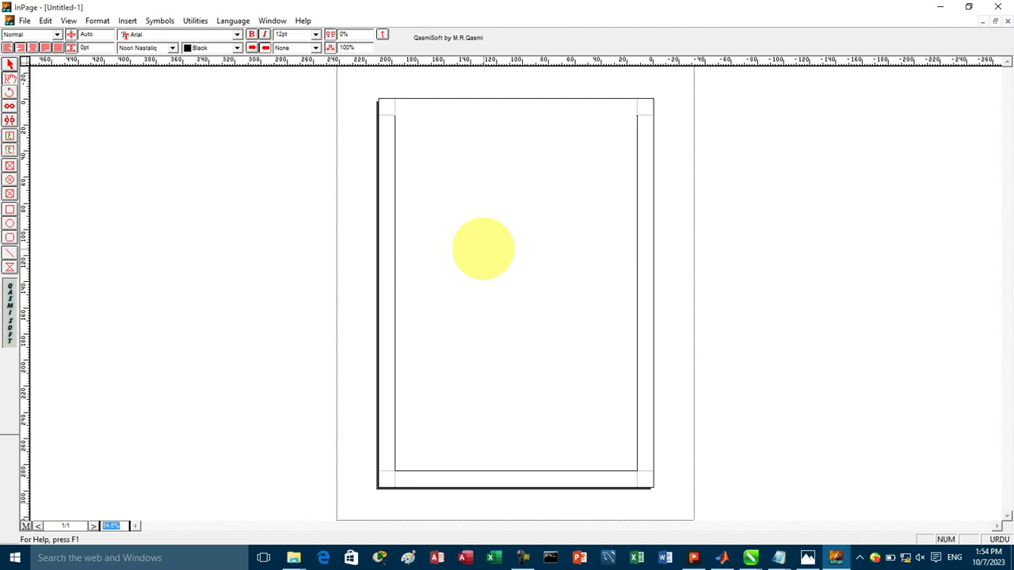
type("100")
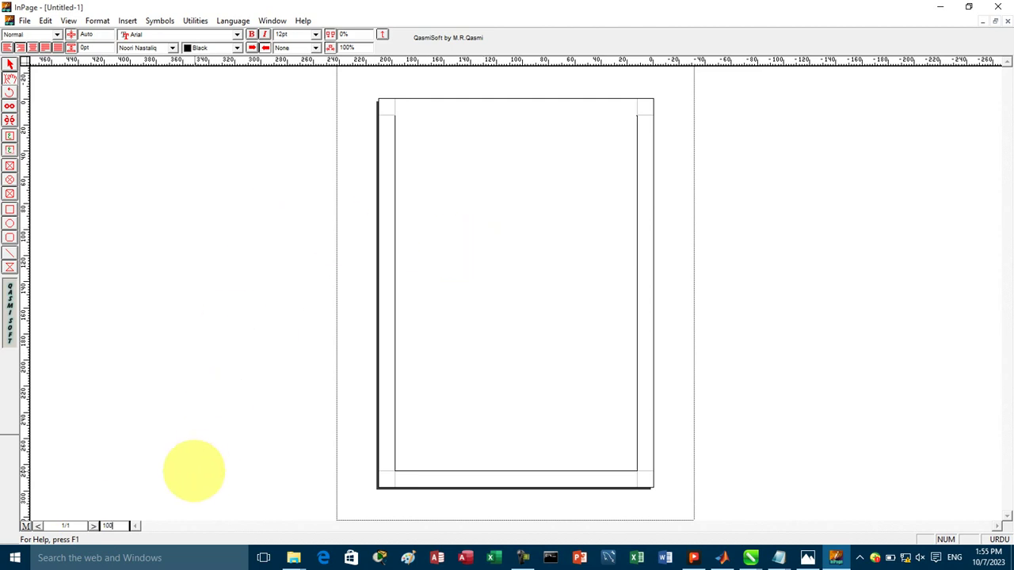
key("Return")
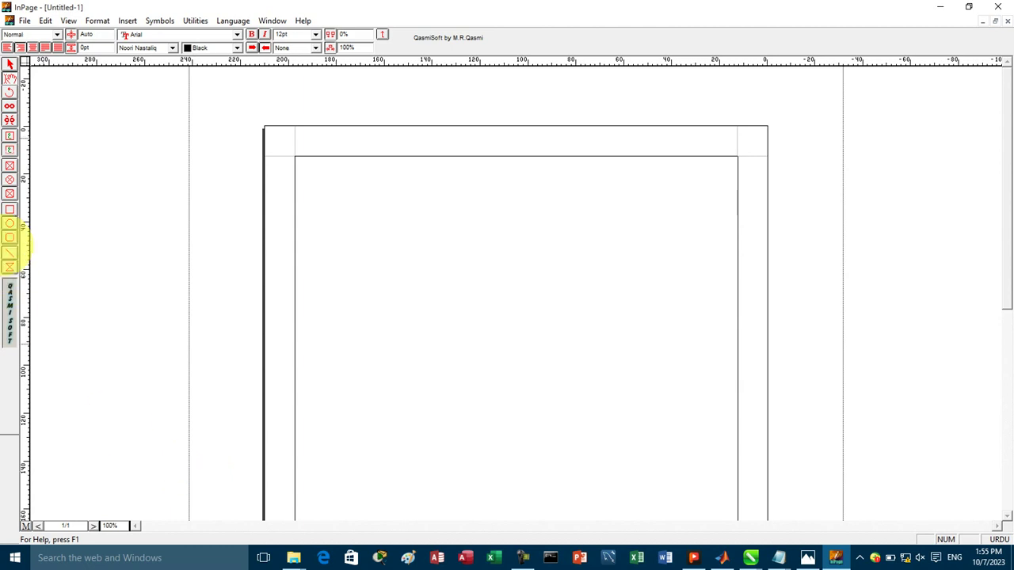
Insert a table with 5 rows, 4 columns and automatic column width into the page's text box
left_click(127, 21)
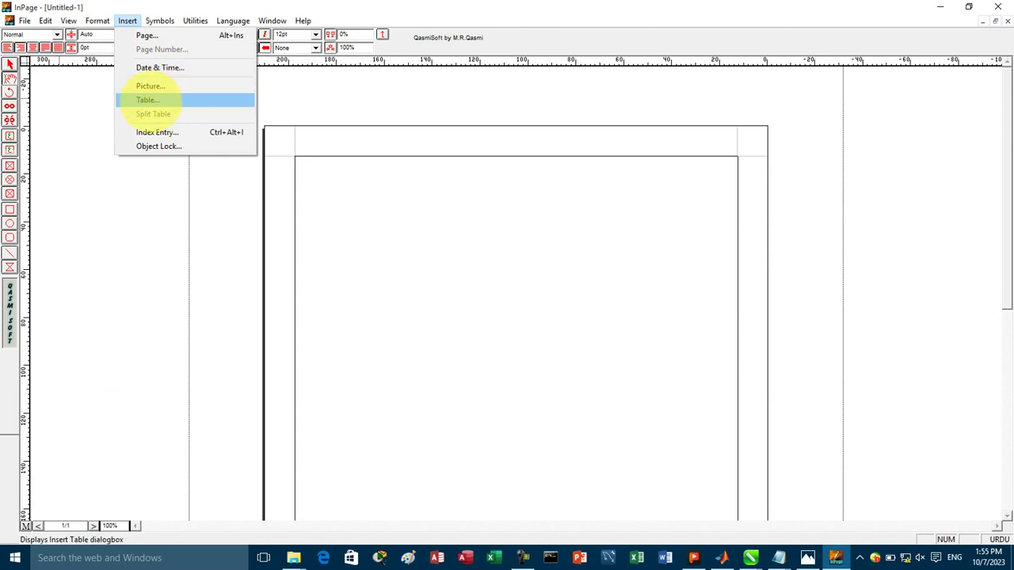
left_click(149, 100)
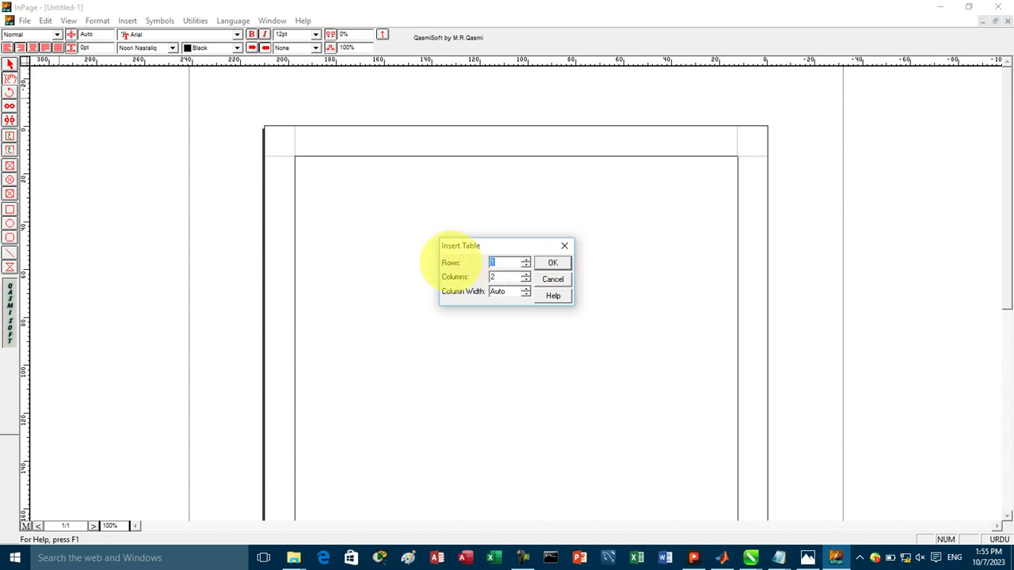
left_click(526, 260)
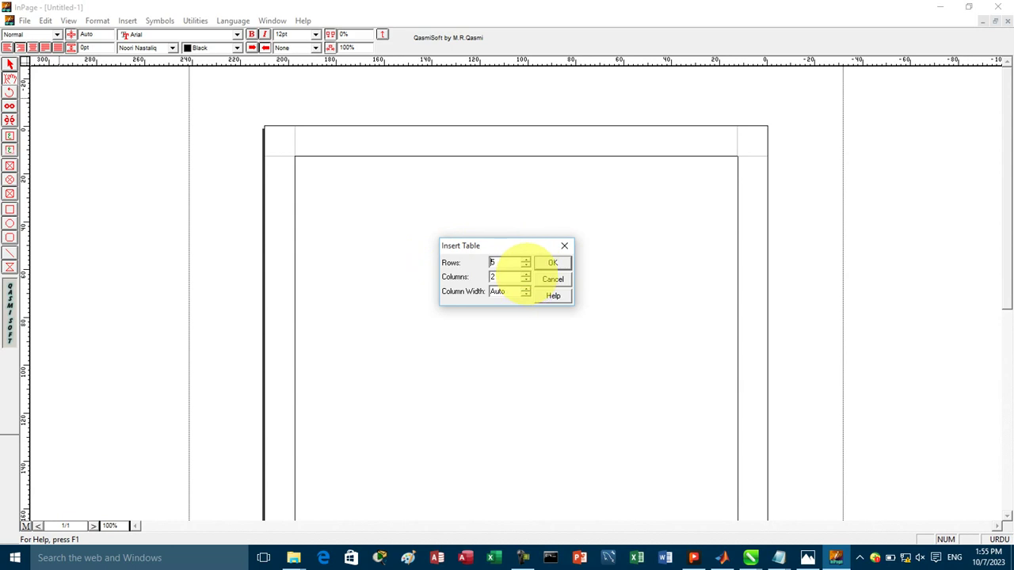
double_click(525, 275)
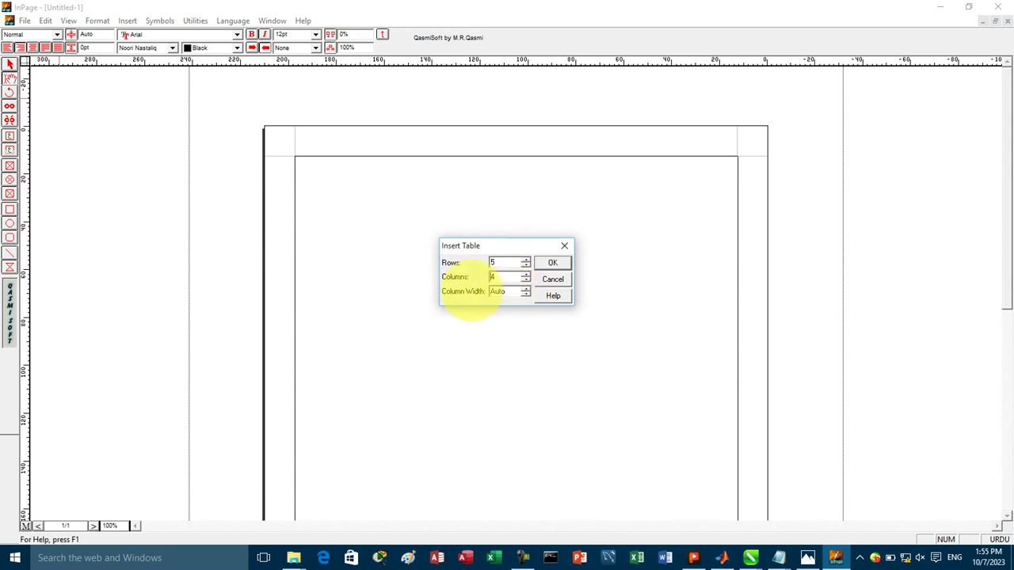
key("Tab")
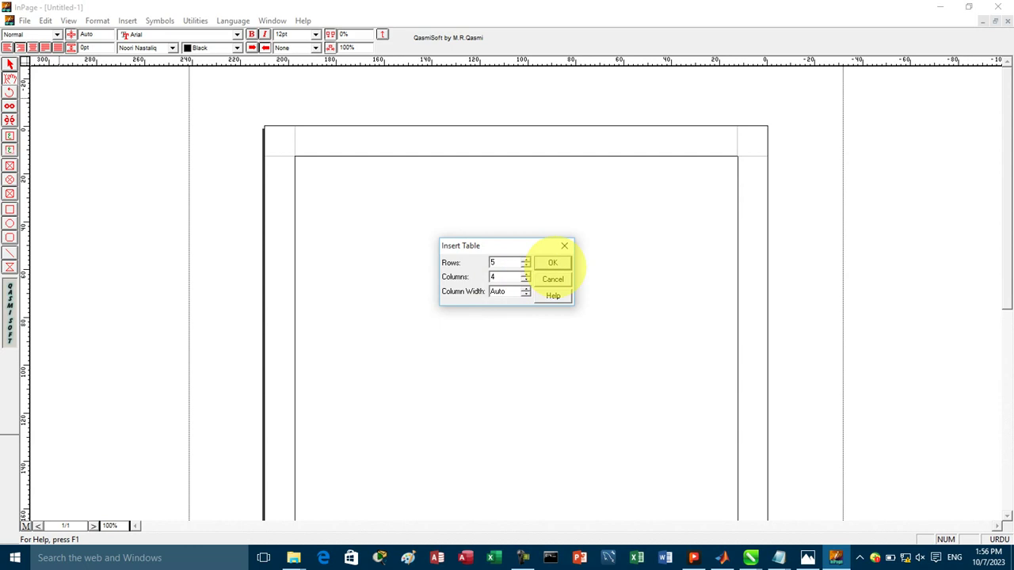
left_click(553, 262)
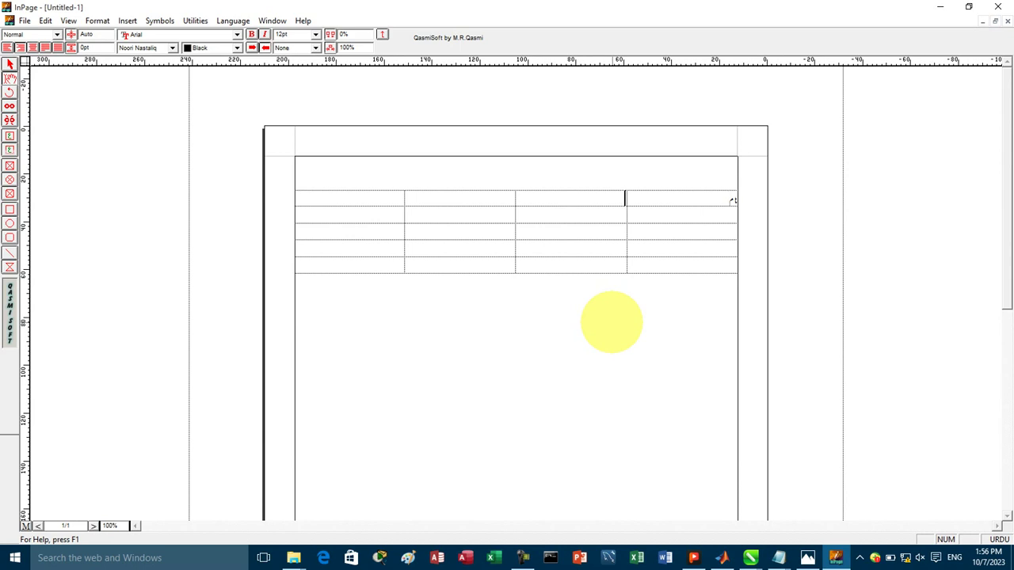
type("الد کا نام")
key("BackSpace")
key("BackSpace")
key("BackSpace")
key("BackSpace")
key("BackSpace")
key("BackSpace")
key("BackSpace")
key("BackSpace")
key("BackSpace")
key("BackSpace")
key("BackSpace")
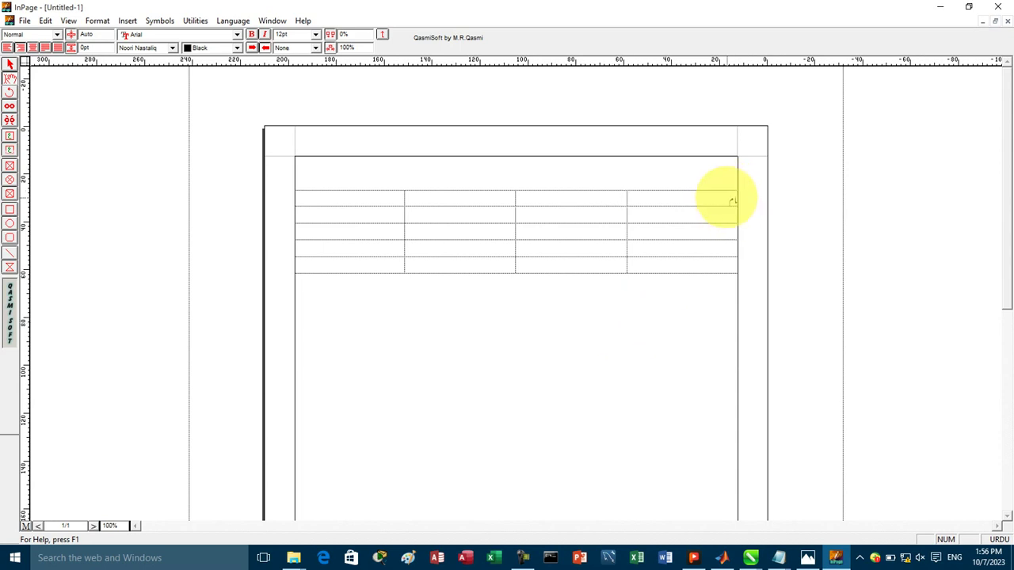
Pull the table's left edge inward by about 5 mm and its right edge inward by about 4 mm
left_click(731, 200)
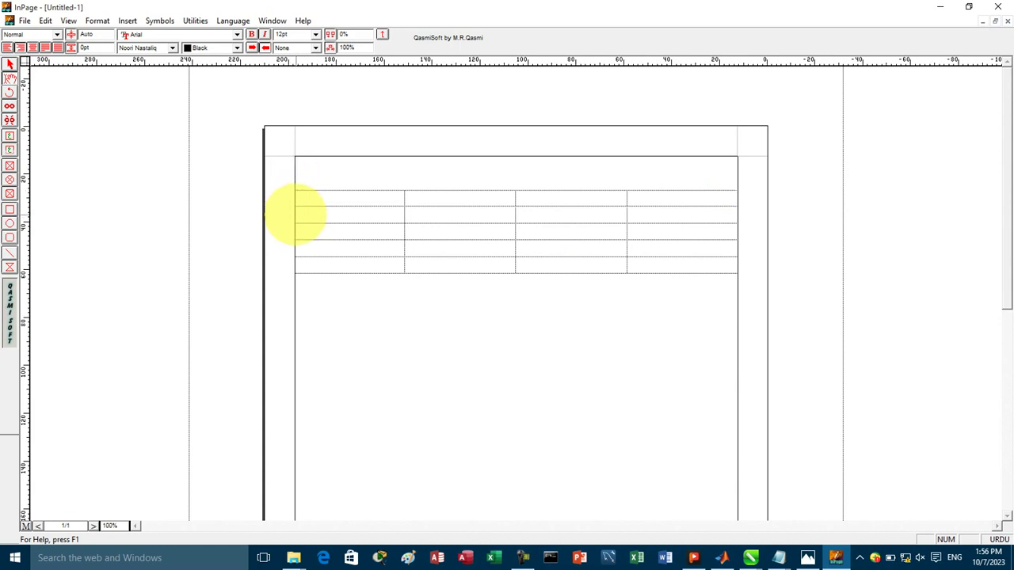
left_click_drag(295, 214, 307, 212)
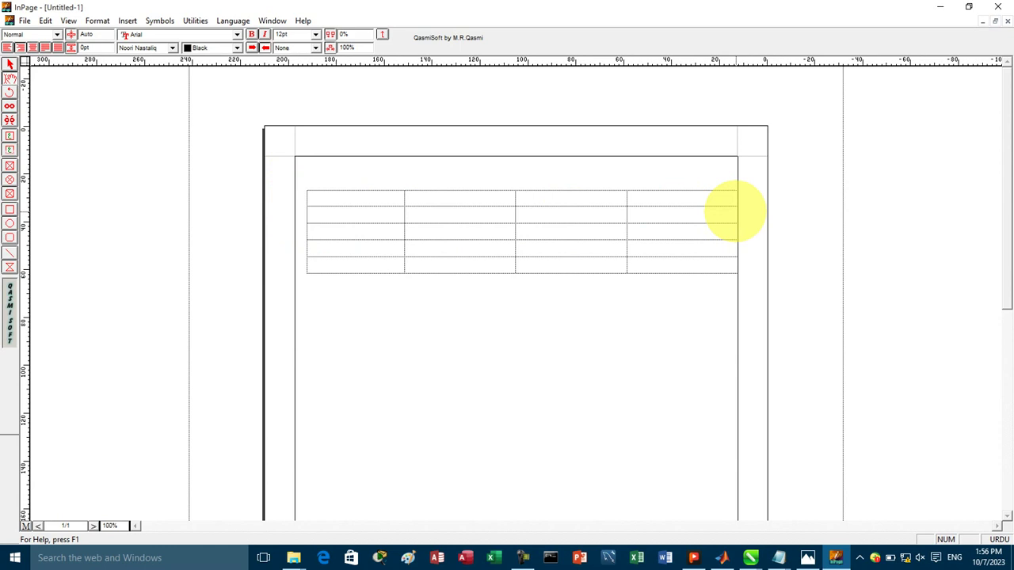
left_click_drag(735, 212, 728, 211)
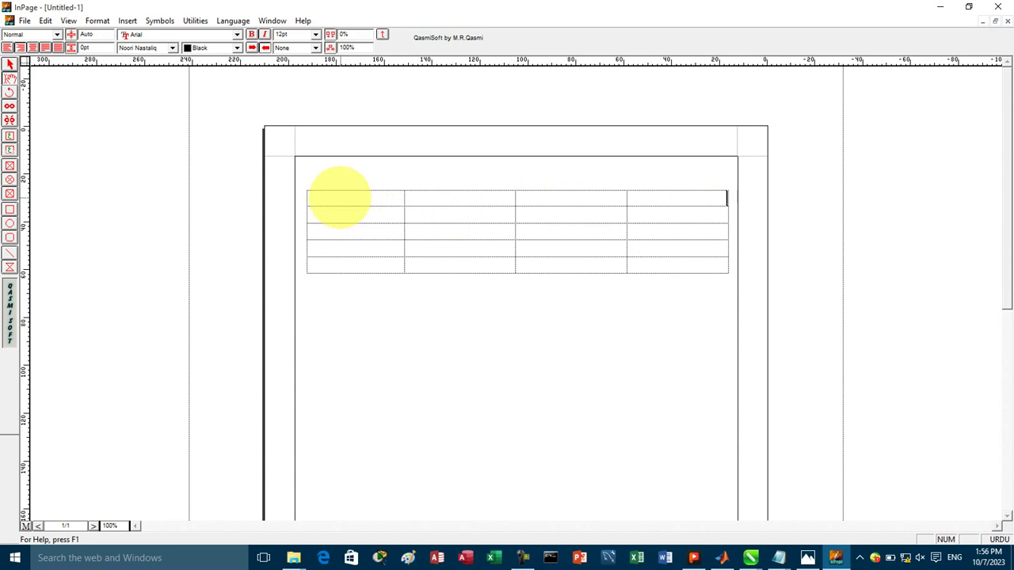
Select all the table's cells and set their fill color to Cyan in the table format settings
left_click_drag(337, 197, 664, 260)
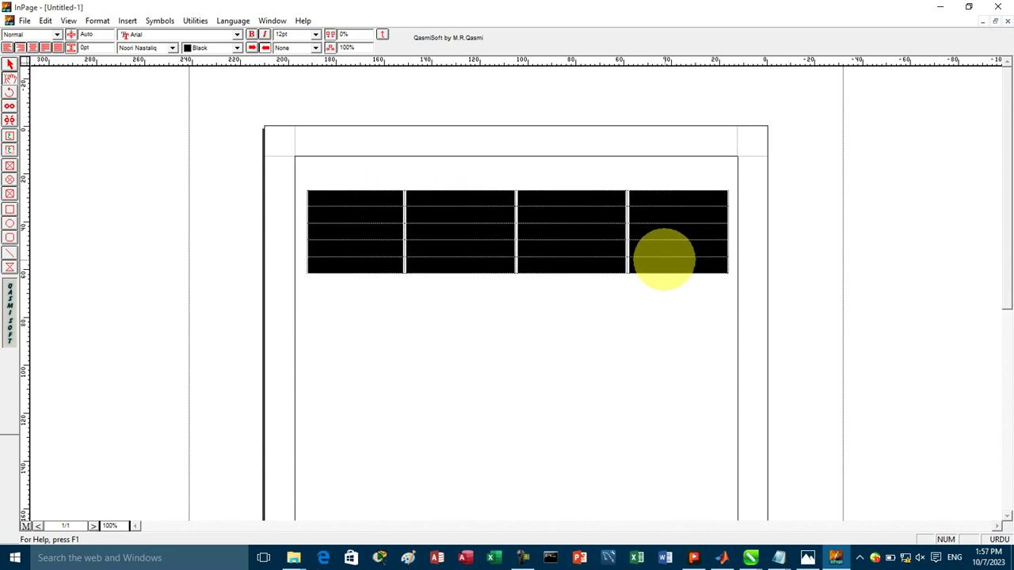
right_click(664, 259)
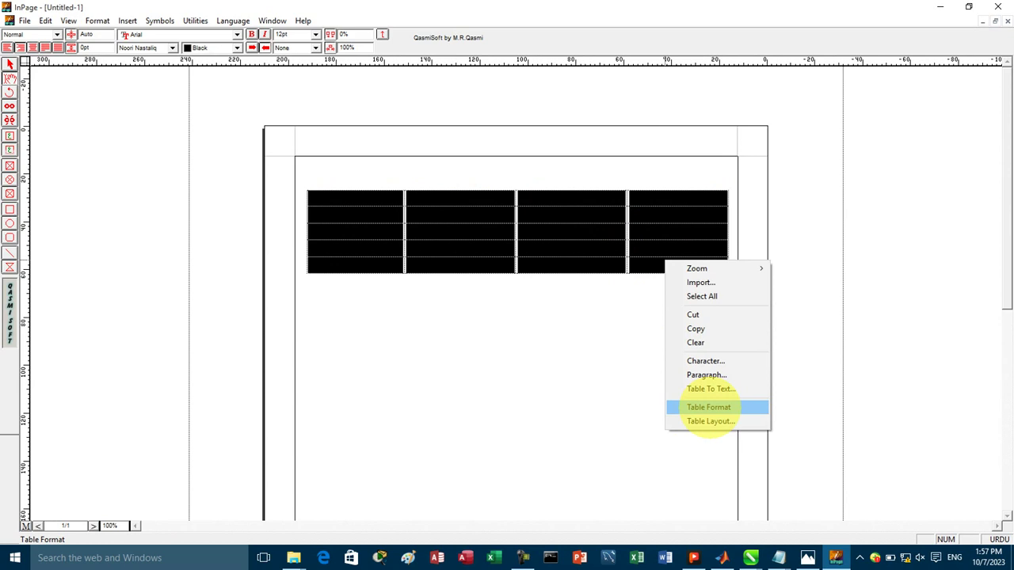
left_click(709, 408)
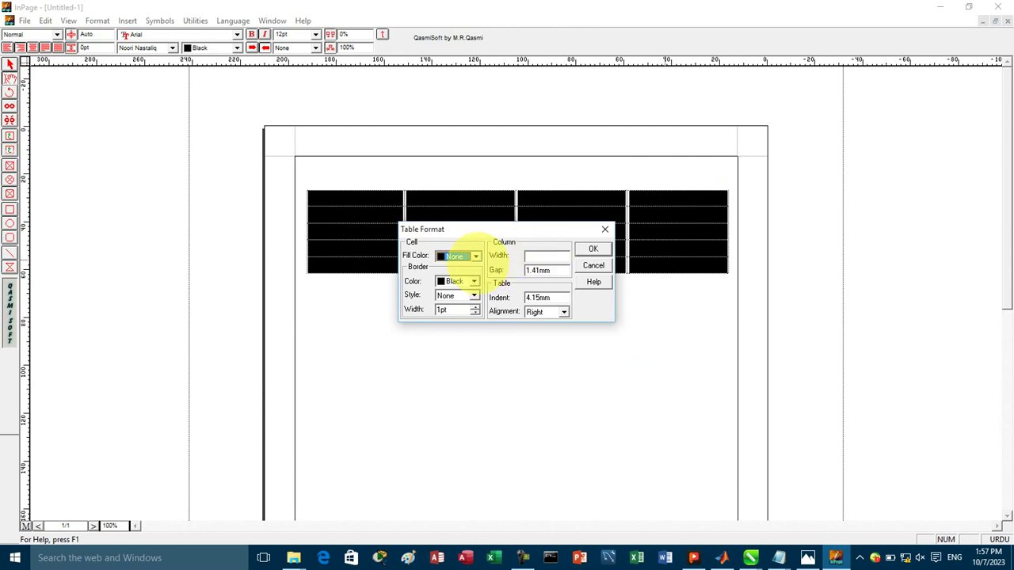
left_click(465, 255)
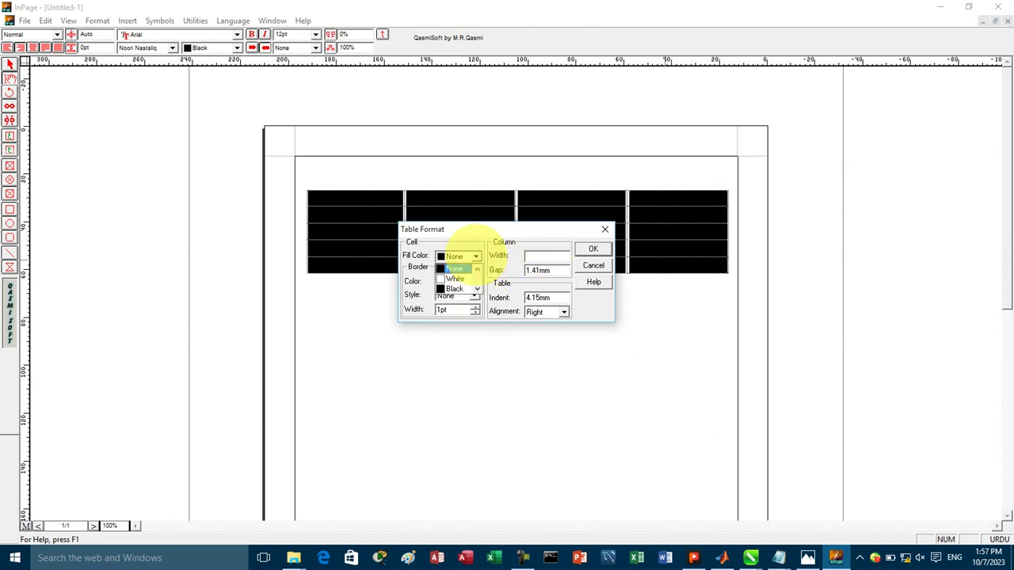
left_click(477, 288)
left_click(476, 289)
left_click(477, 288)
left_click(477, 289)
left_click(477, 289)
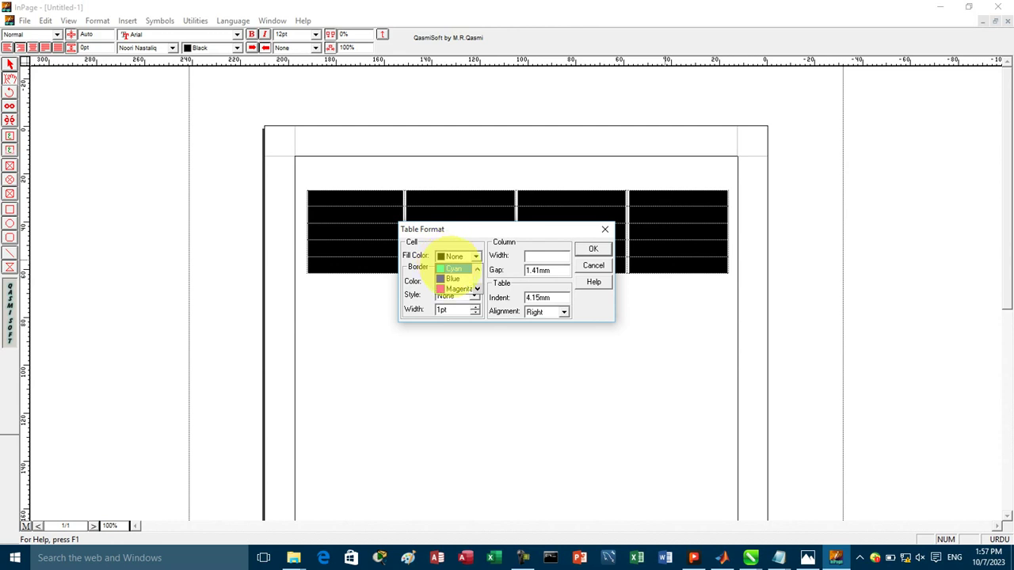
left_click(454, 269)
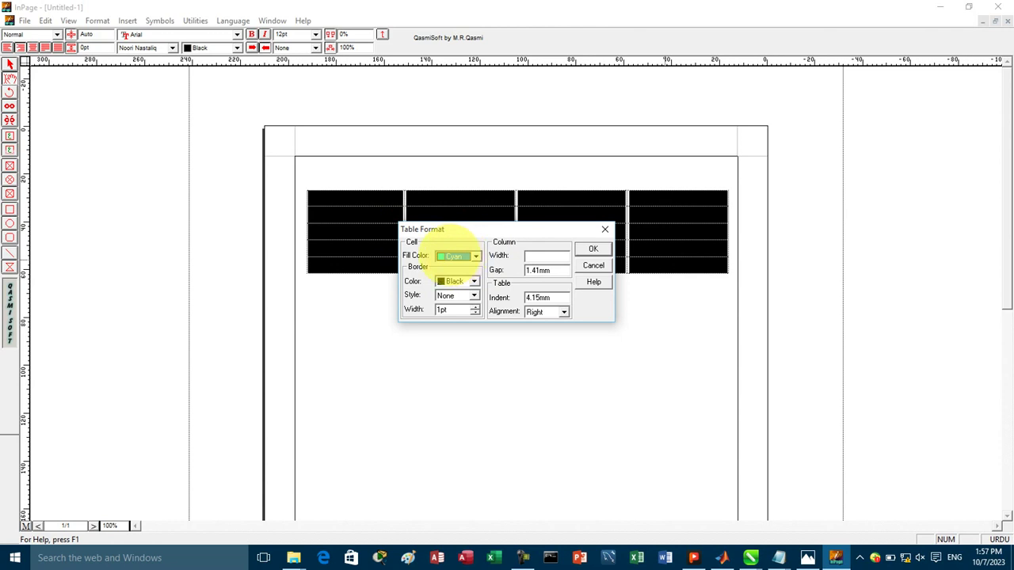
left_click(457, 253)
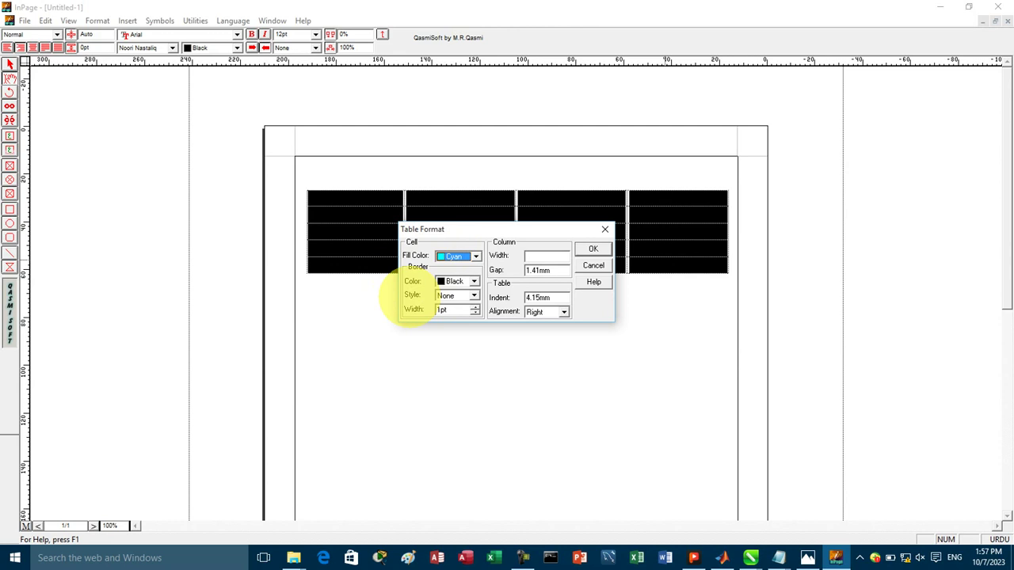
Choose the diamond-dotted border style for the selected table cells
left_click(464, 296)
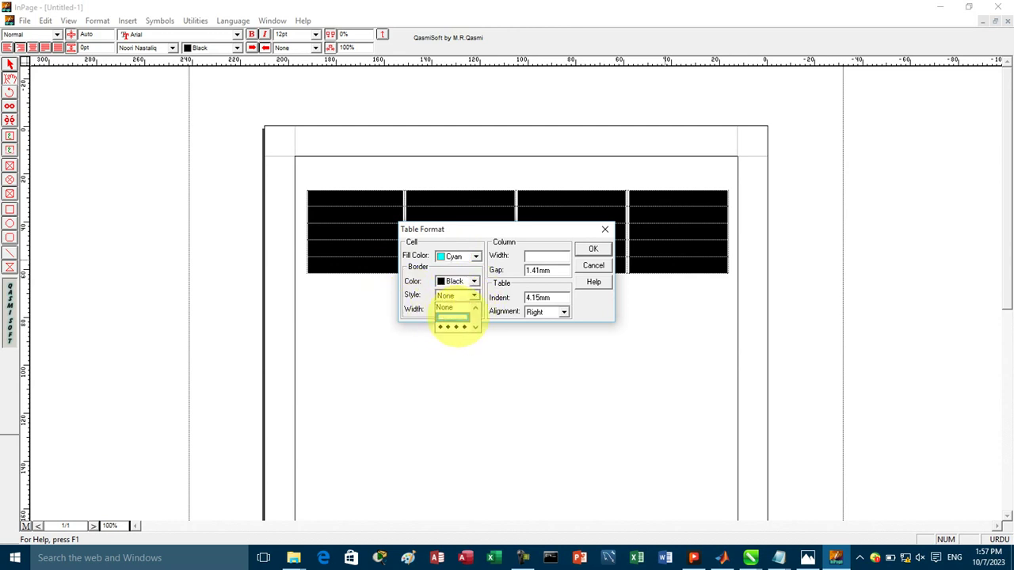
scroll(464, 326, "down", 3)
scroll(475, 328, "down", 4)
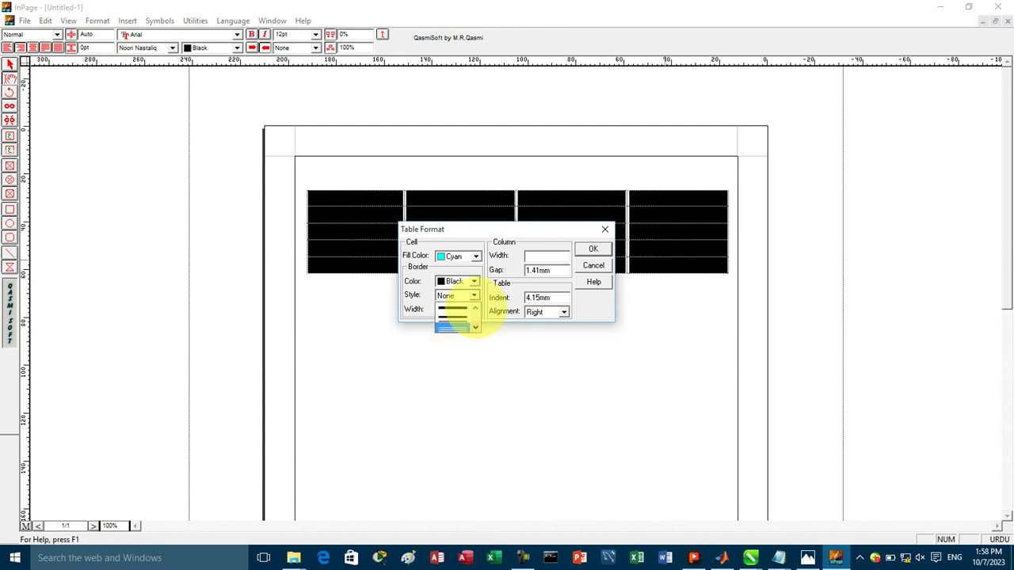
scroll(475, 327, "down", 3)
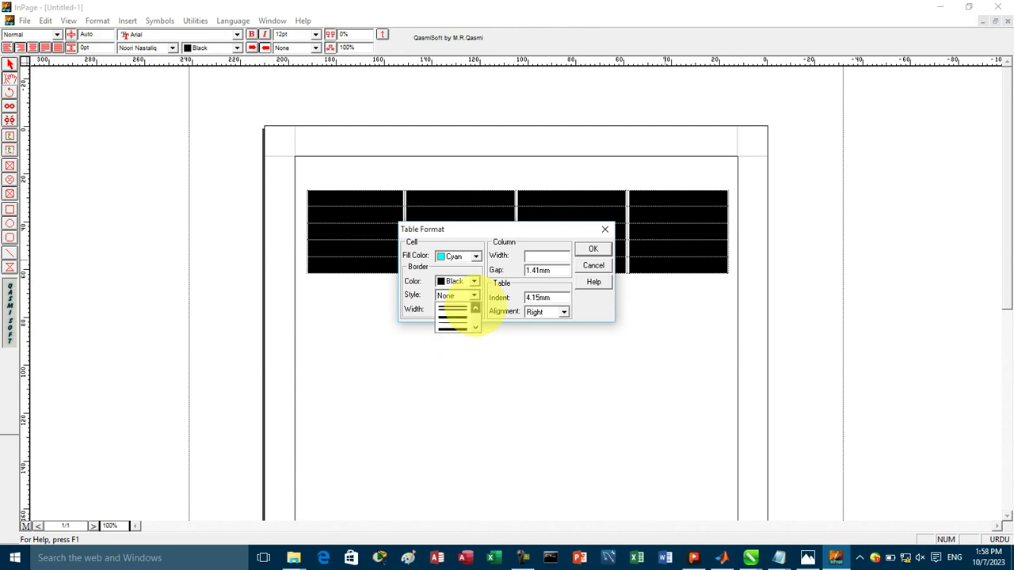
scroll(463, 319, "down", 3)
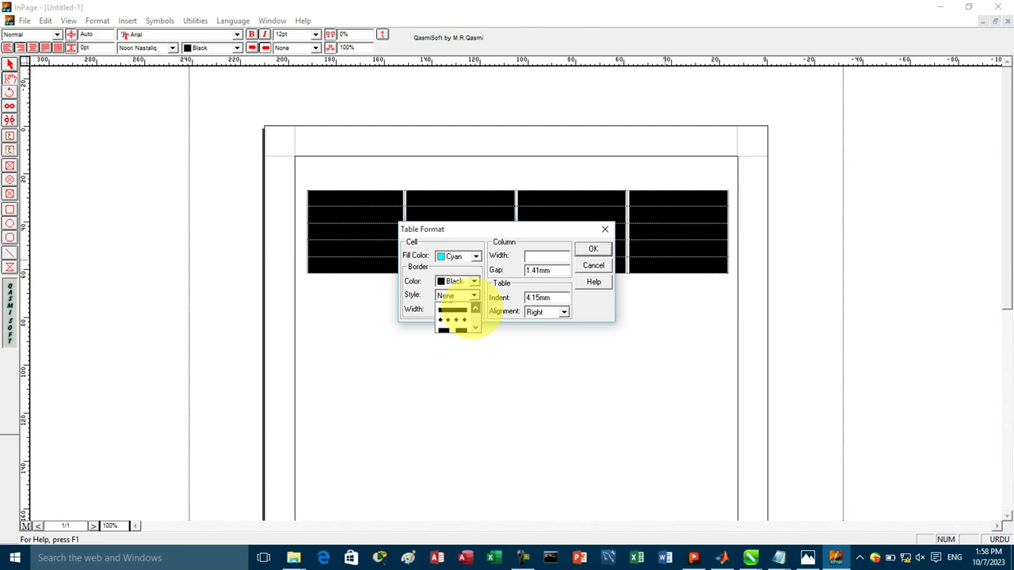
left_click(451, 331)
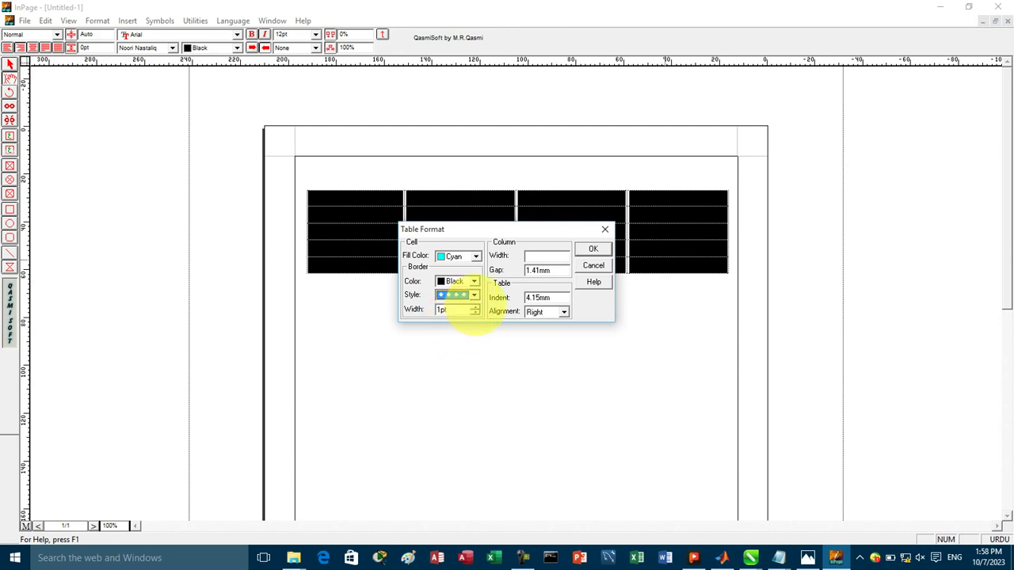
Set the border width to 4pt, keep the table alignment as Right and apply the table format
left_click(473, 307)
left_click(474, 307)
left_click(473, 306)
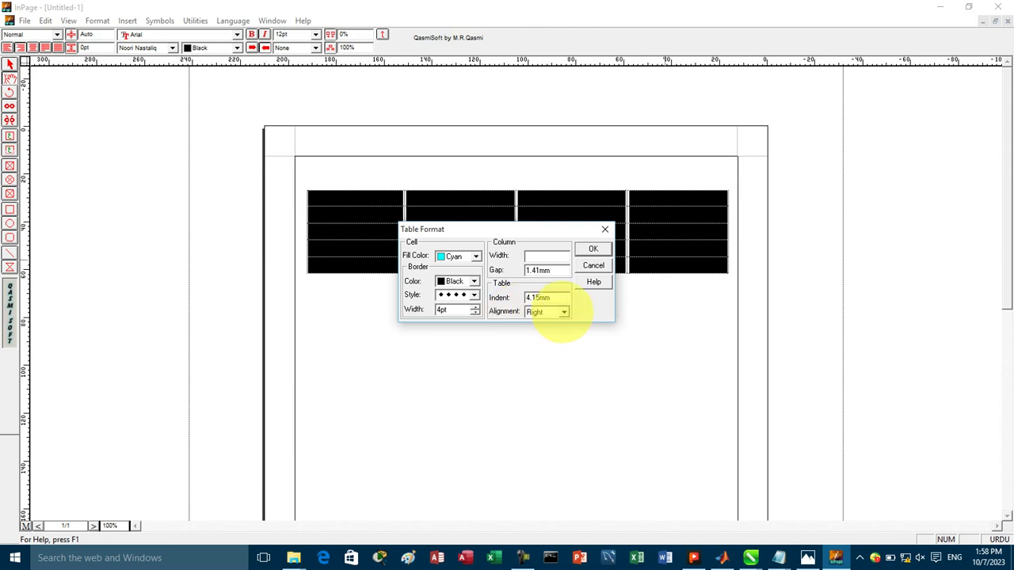
left_click(564, 312)
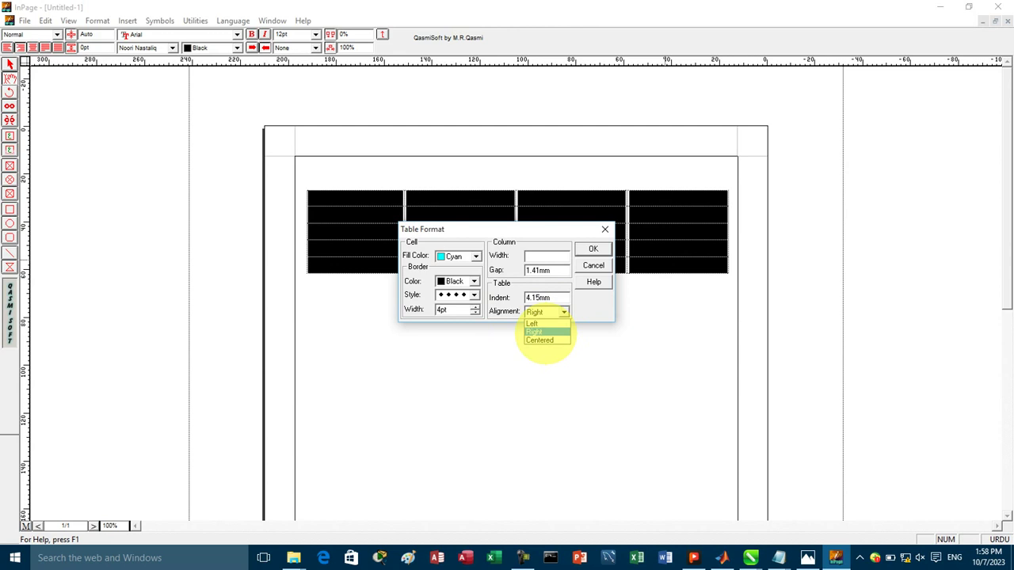
left_click(538, 331)
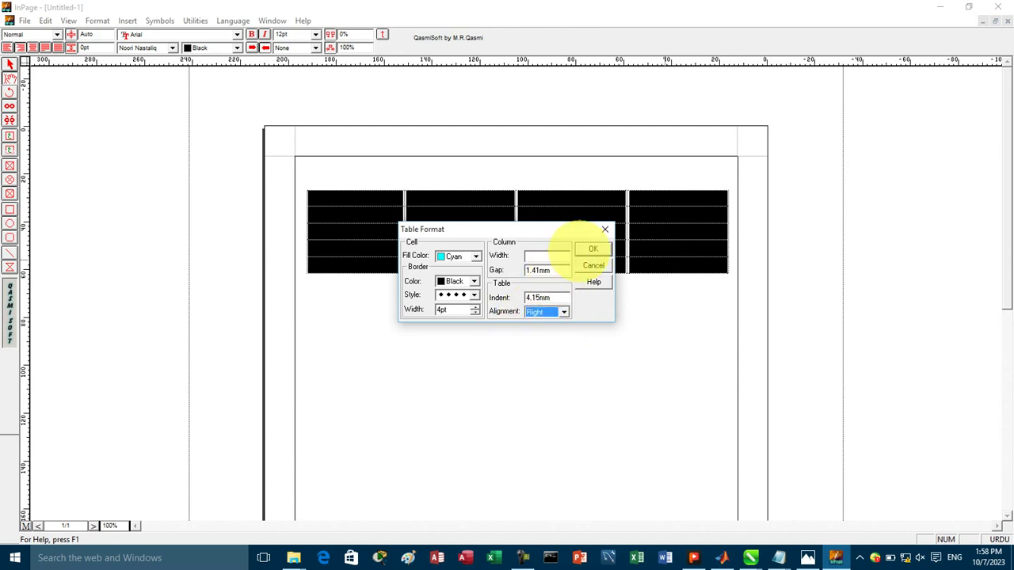
left_click(593, 248)
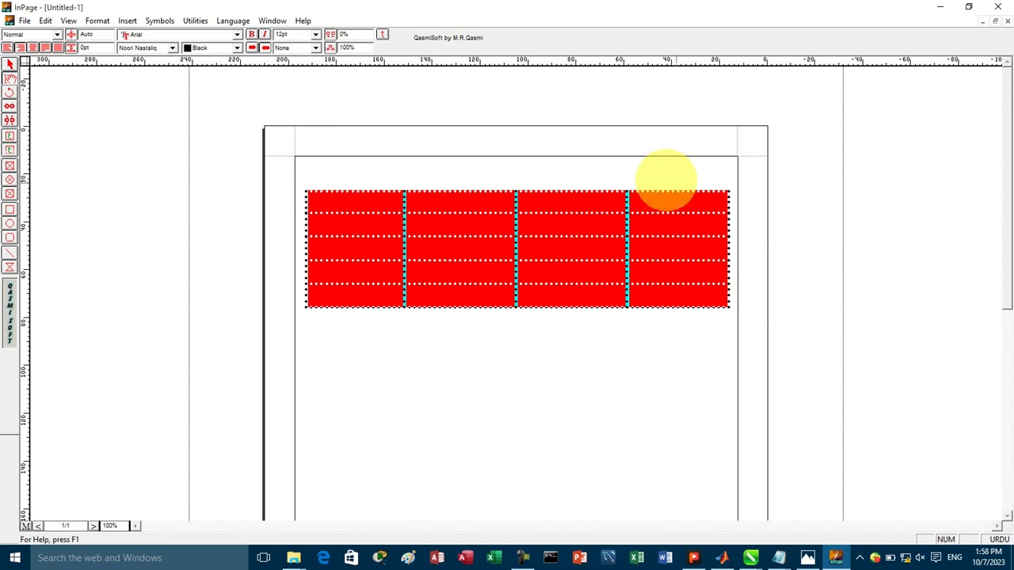
Deselect the table and enter the headings نام and والد کا نام in the first two cells of the top row
left_click(630, 339)
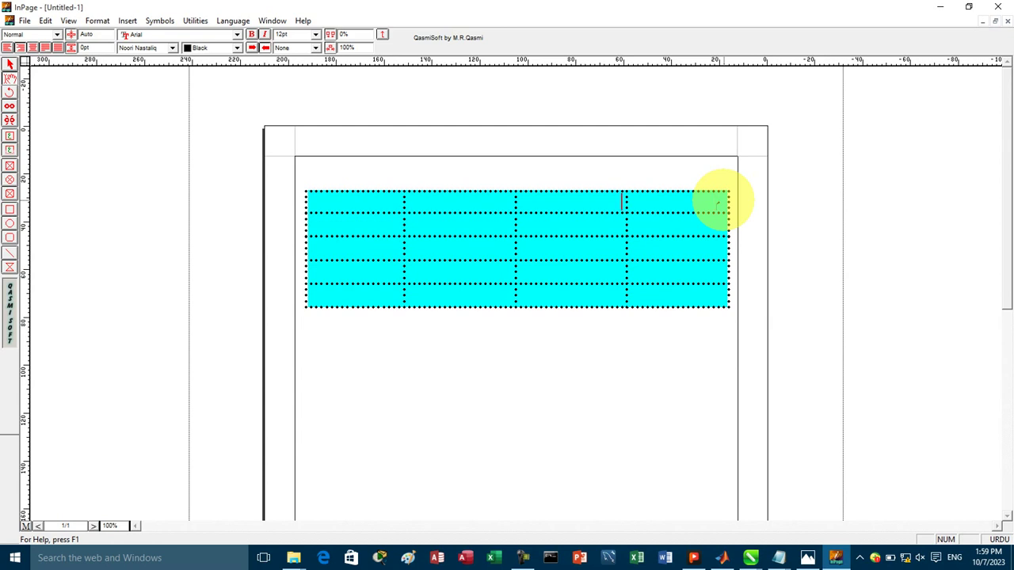
key("Tab")
type("ل")
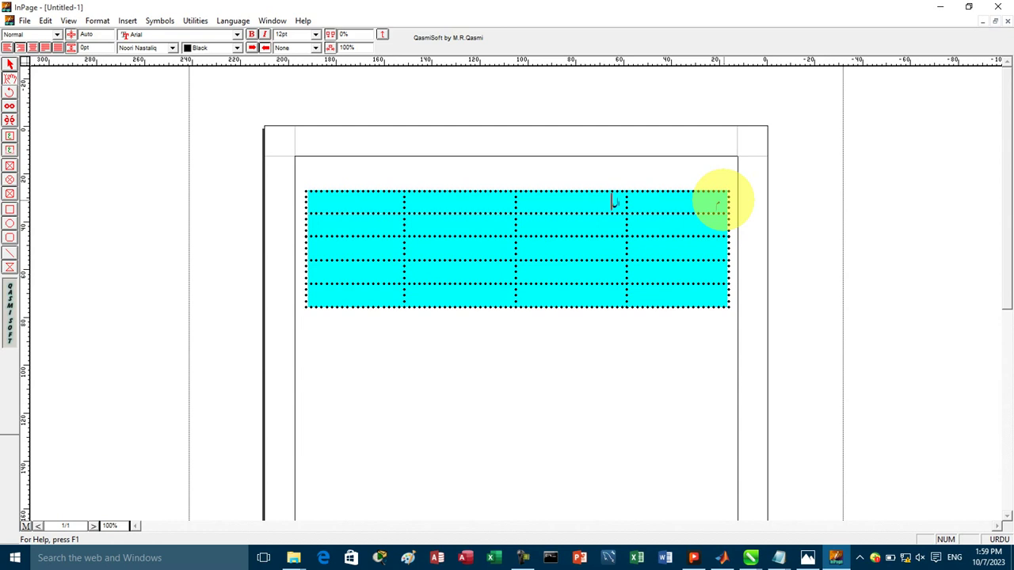
type("لام")
key("BackSpace")
key("BackSpace")
key("BackSpace")
key("BackSpace")
type("کلام")
key("Caps_Lock")
key("Caps_Lock")
Enter the headings شناختی کارڈ نمبر and سکول کا نام in the remaining two cells of the top row
key("Tab")
type("aqi ka")
key("BackSpace")
key("Tab")
type("علاقے کا نام")
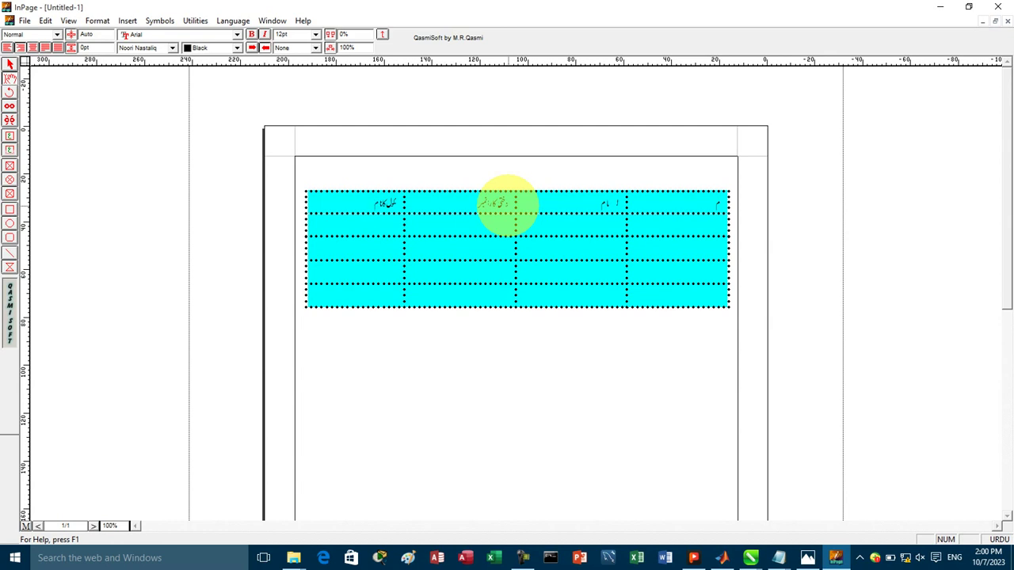
Print the document with the Foxit Reader PDF Printer, accepting the mismatched page size or orientation
key("ctrl+p")
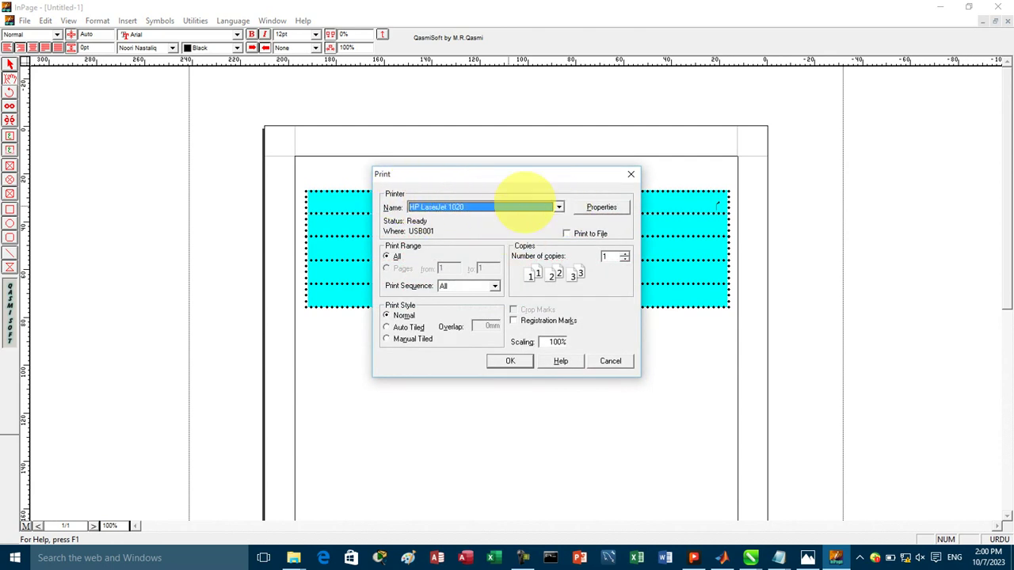
left_click(557, 205)
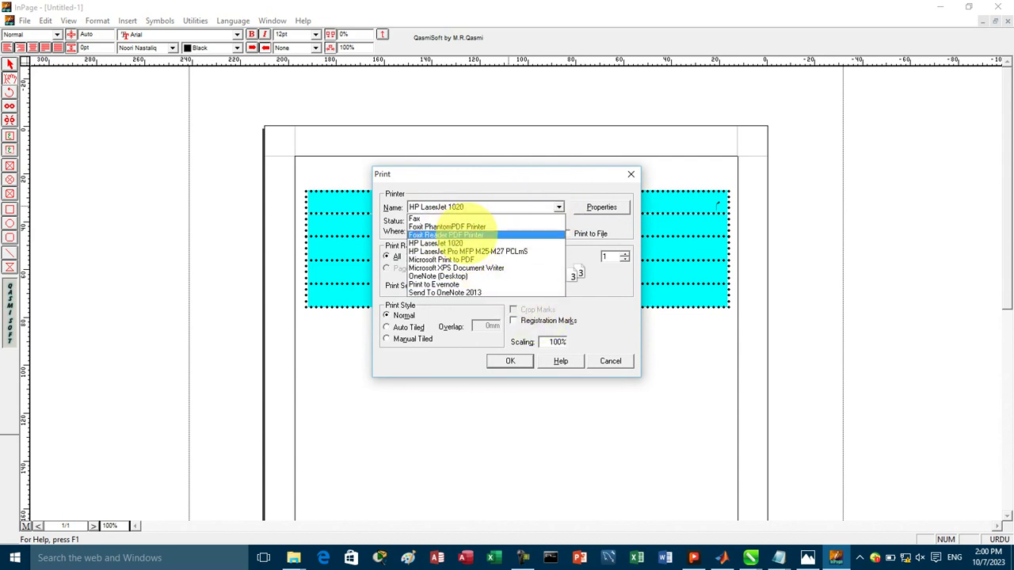
left_click(474, 235)
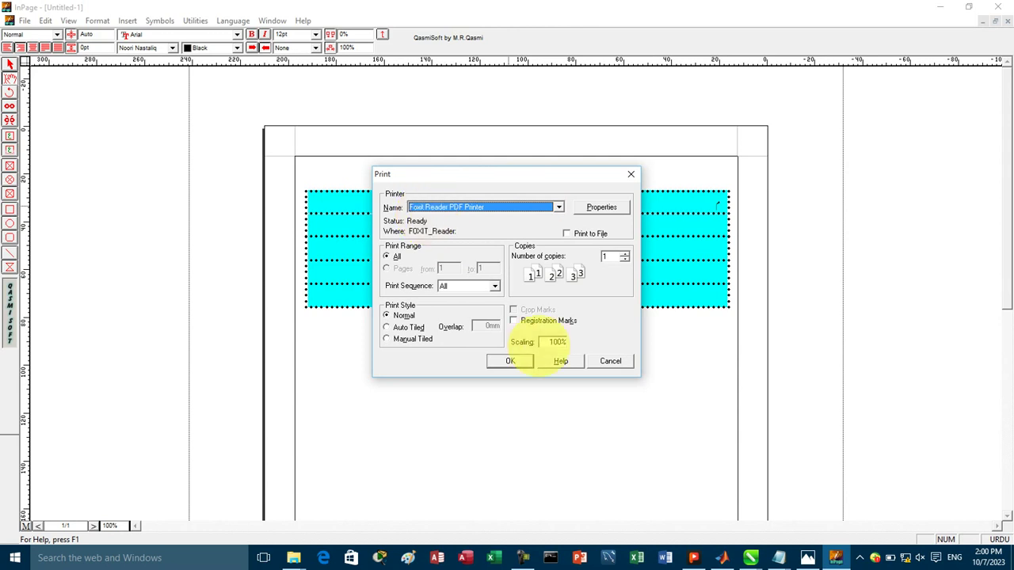
left_click(513, 362)
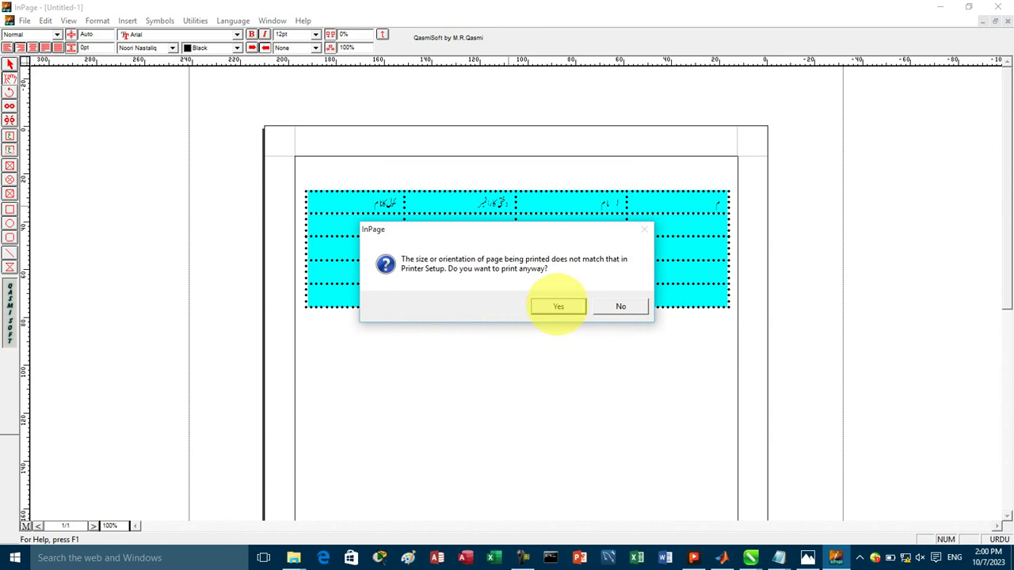
left_click(559, 306)
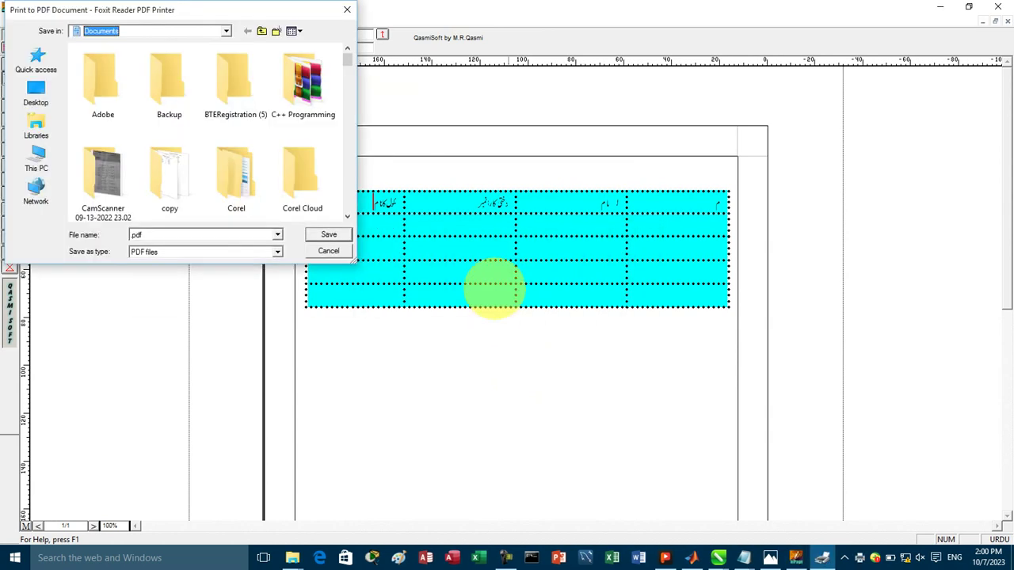
Save the printed PDF to the Desktop under the file name table
left_click(205, 234)
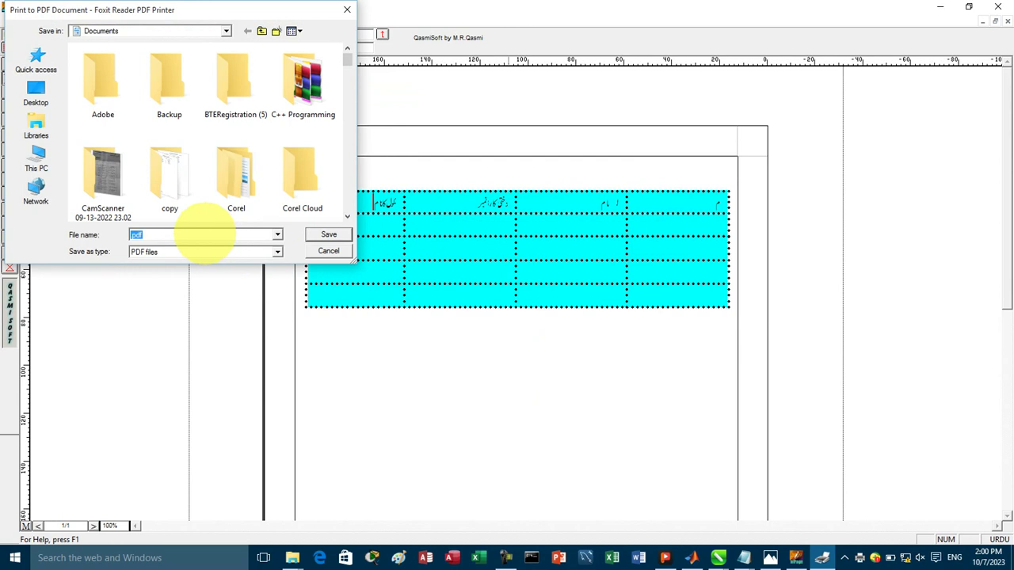
type("table")
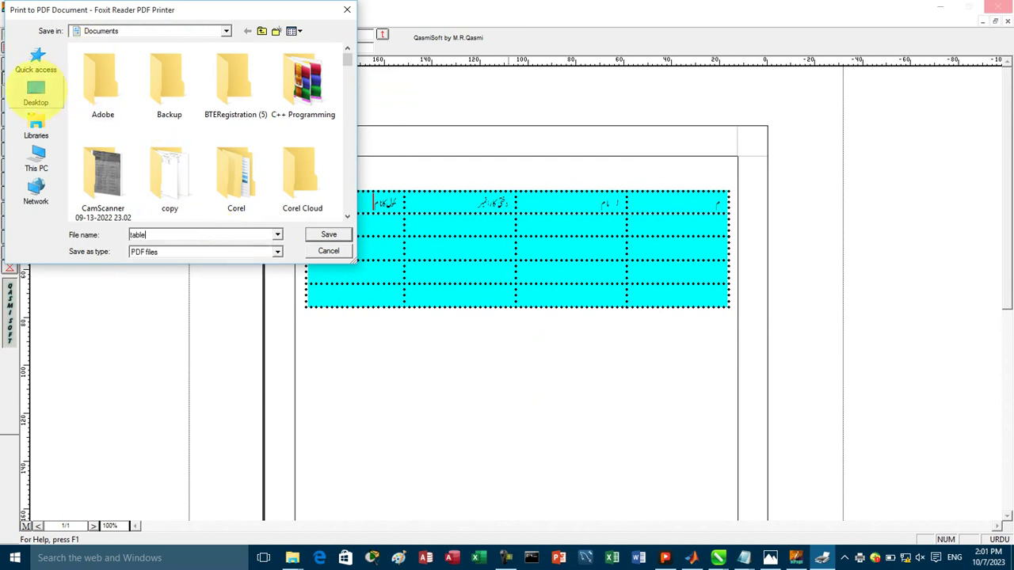
left_click(36, 93)
left_click(329, 234)
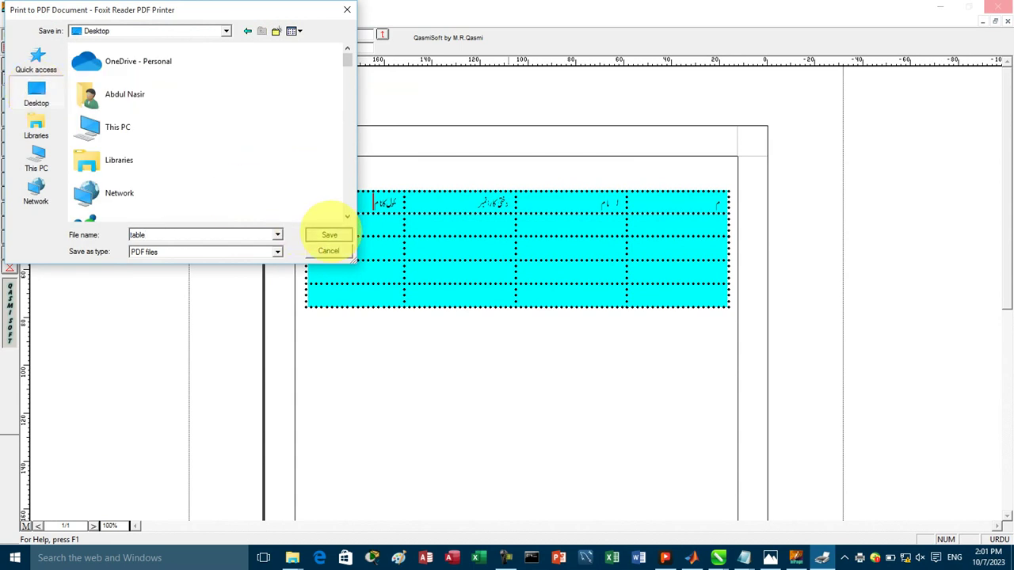
left_click(620, 325)
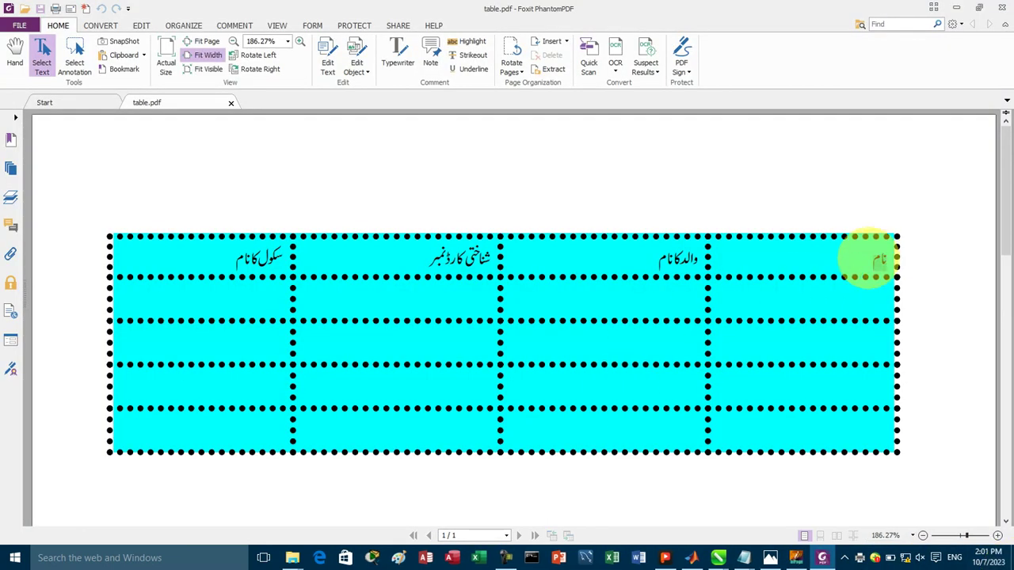
Check the Urdu headings in the exported table.pdf by selecting their text, and close the file
left_click_drag(677, 261, 643, 262)
left_click(469, 258)
left_click_drag(469, 257, 430, 261)
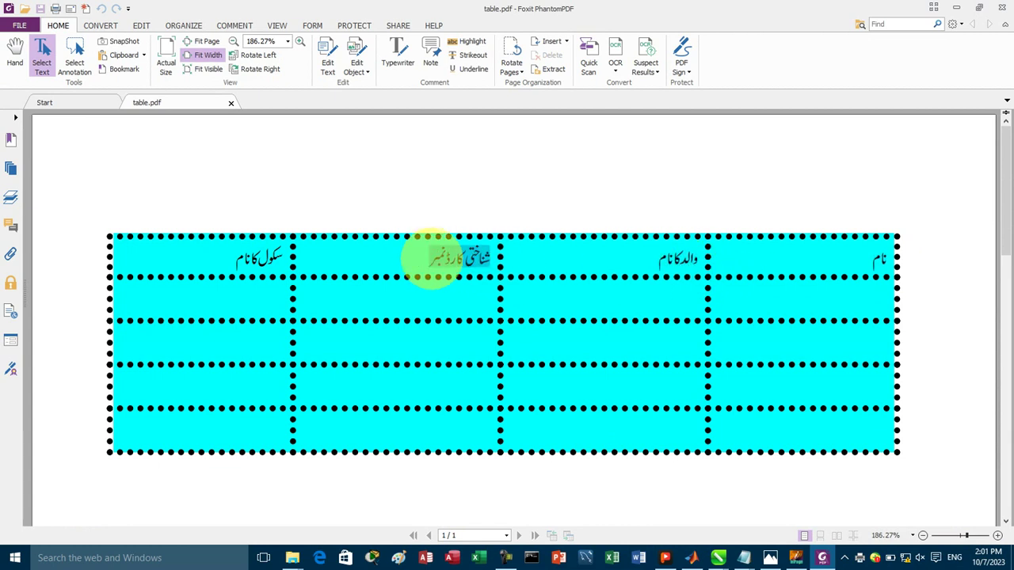
left_click_drag(282, 259, 237, 258)
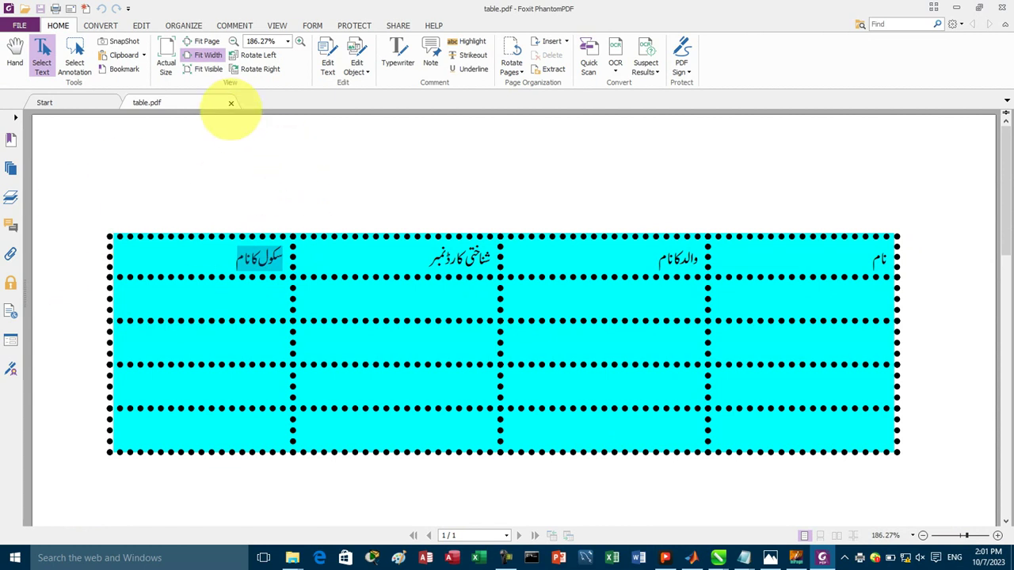
left_click(230, 103)
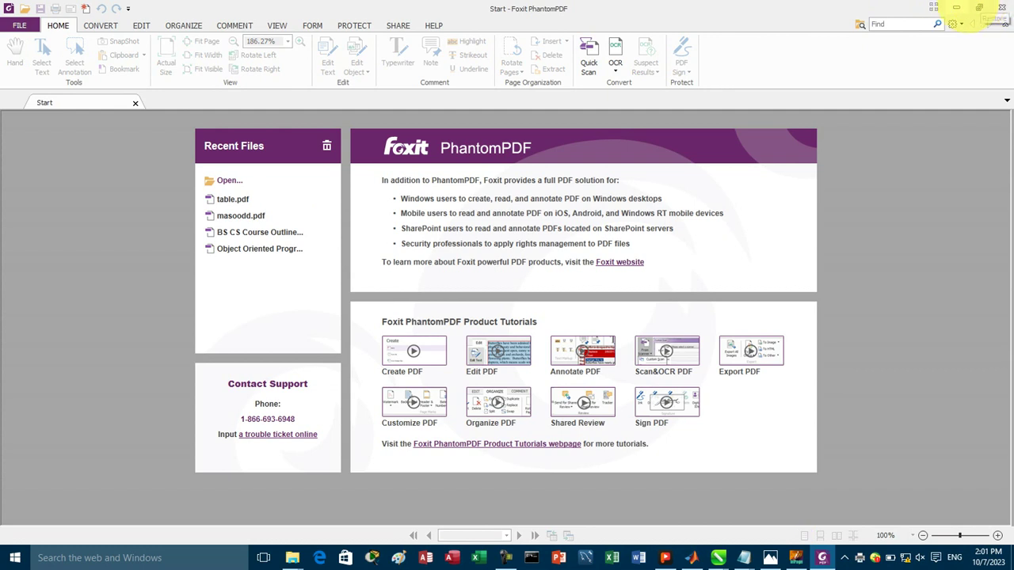
Switch to CorelDRAW, add a second page to the drawing, and minimize the open programs to reach table.pdf on the desktop
left_click(956, 7)
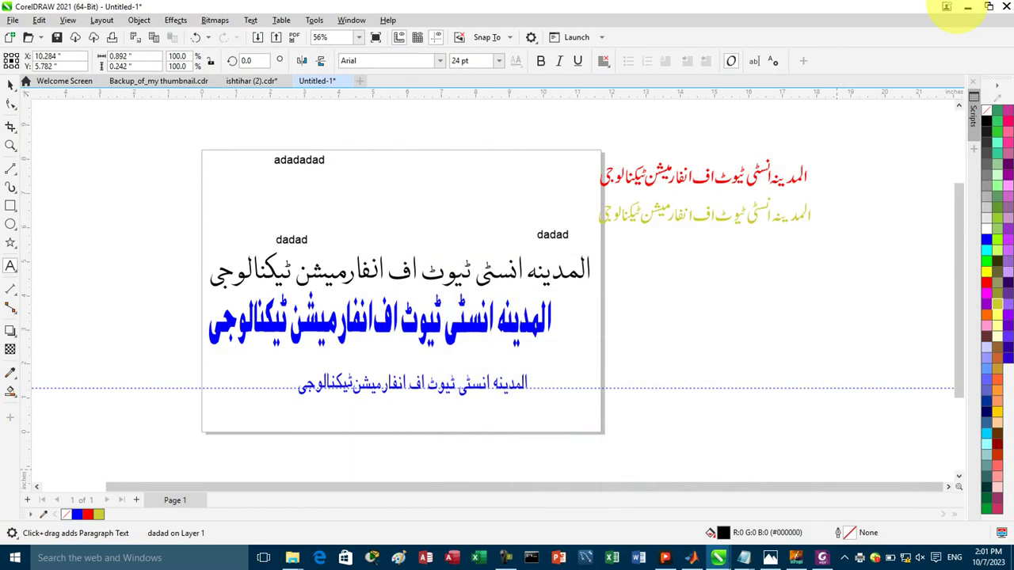
left_click(136, 500)
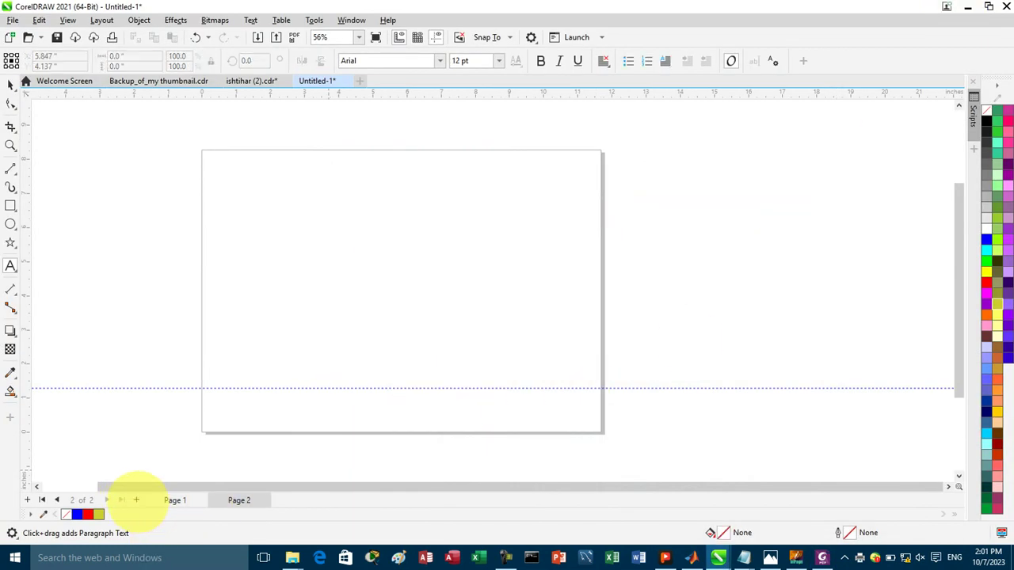
left_click(968, 7)
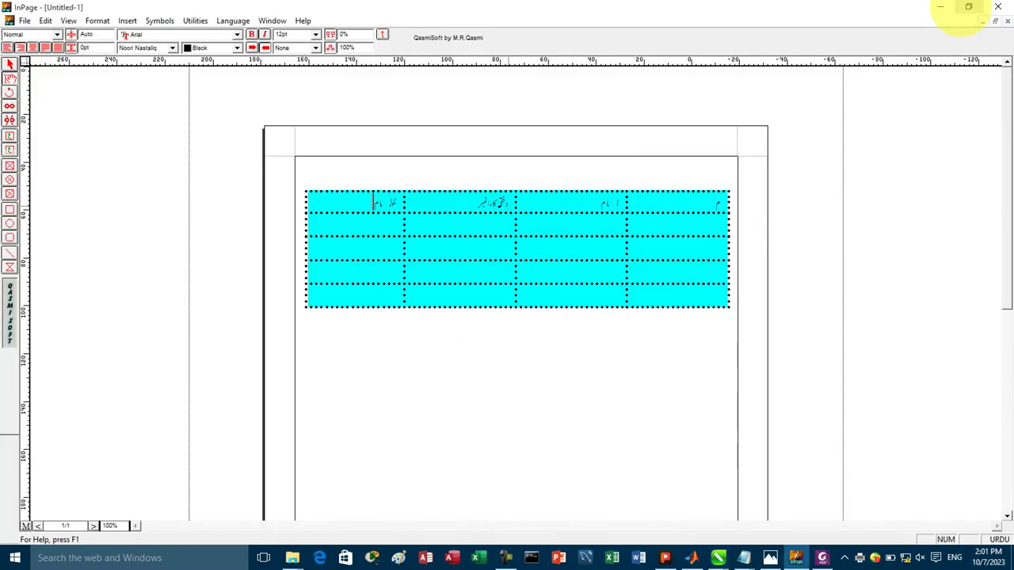
left_click(940, 7)
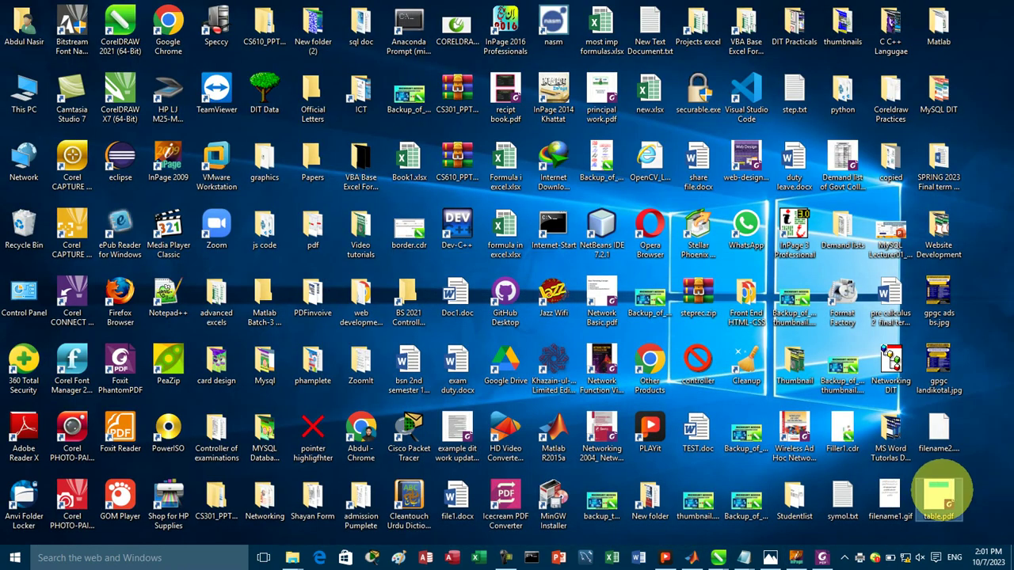
Import table.pdf onto page 2 of the CorelDRAW drawing with its text as curves, accepting the suggested permanent font substitution
left_click(717, 558)
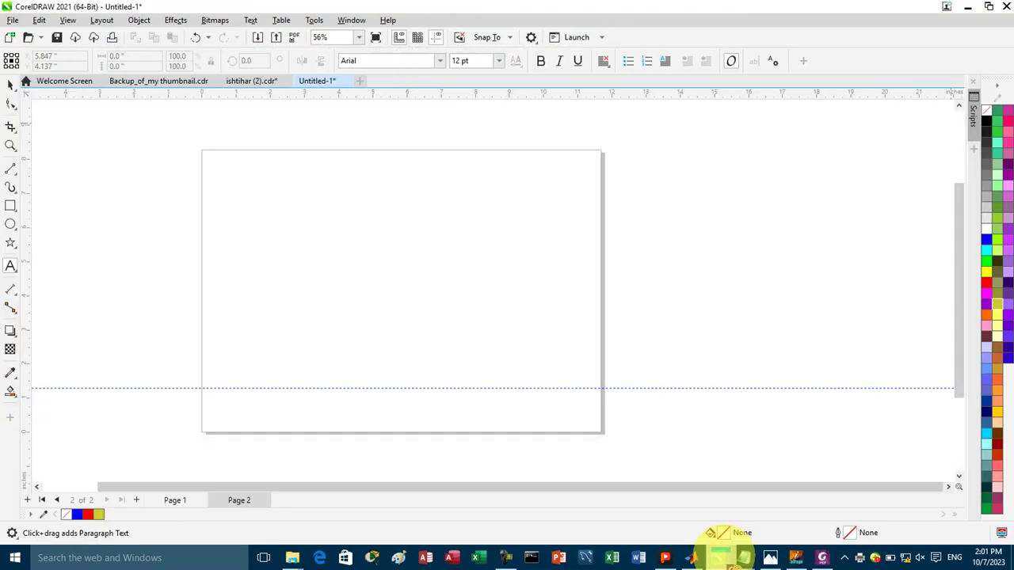
left_click_drag(713, 501, 689, 334)
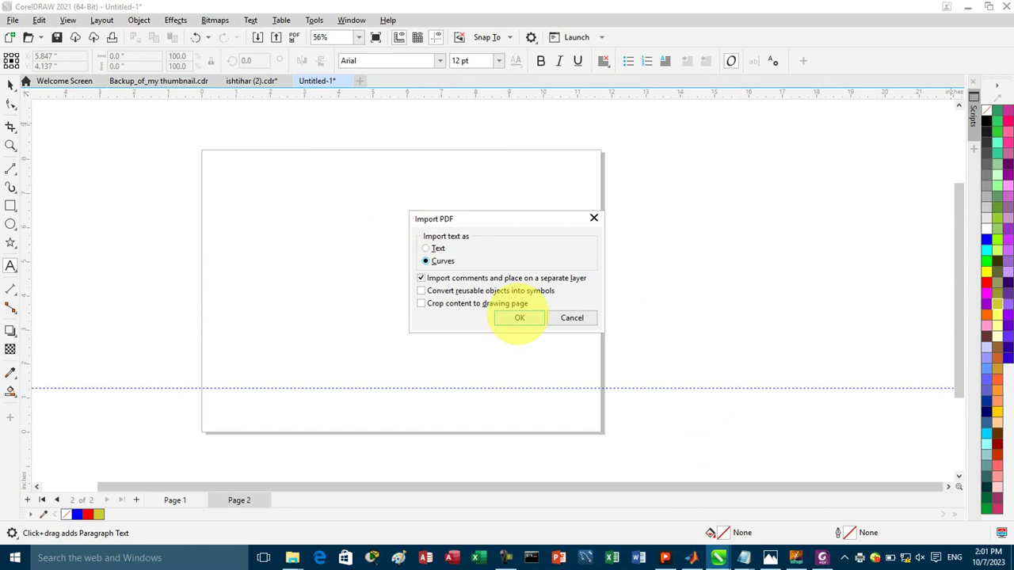
left_click(519, 317)
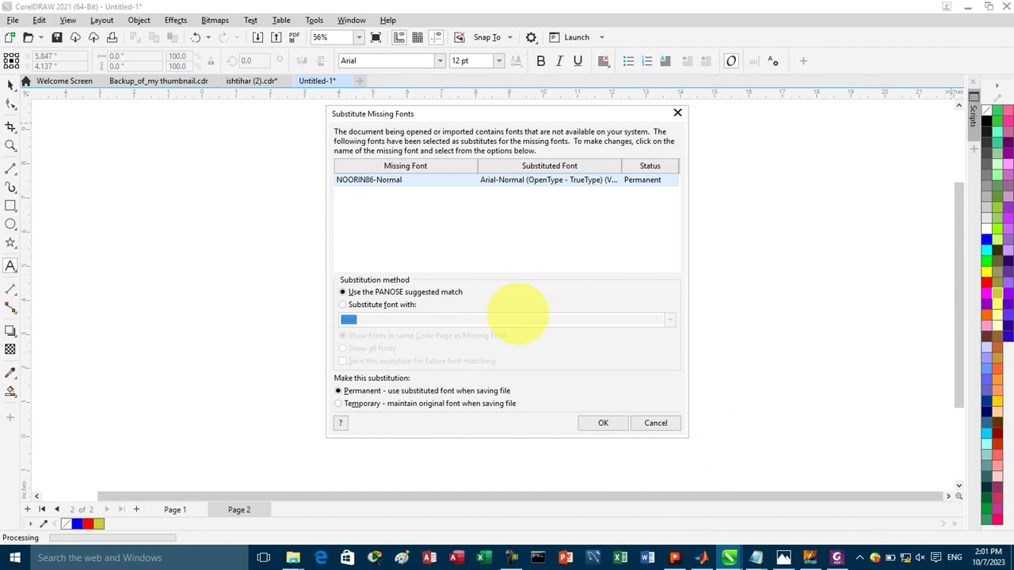
left_click(600, 423)
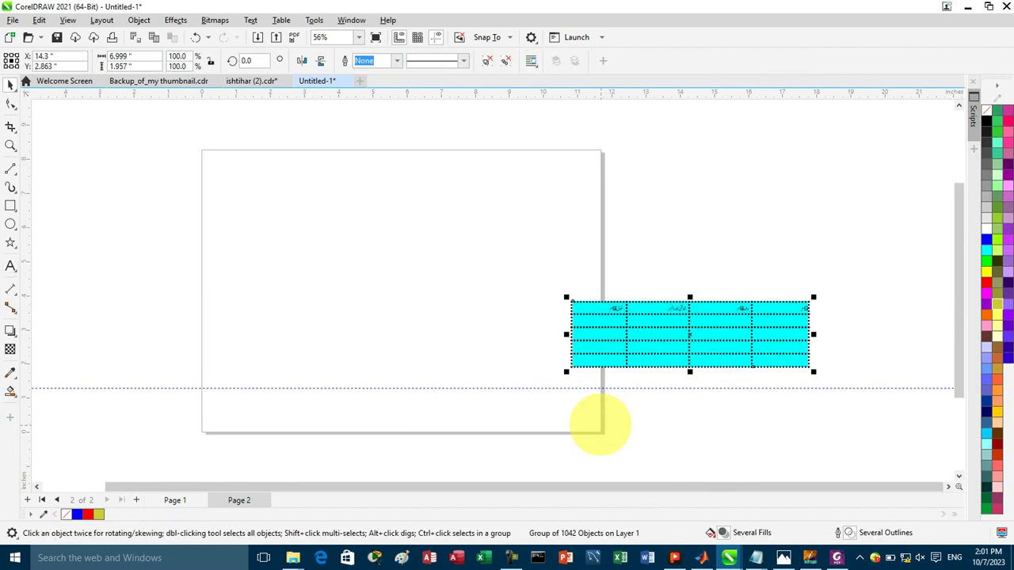
Move the imported table onto the page and enlarge it to about 12.4 by 4.3 inches
left_click_drag(690, 328, 340, 215)
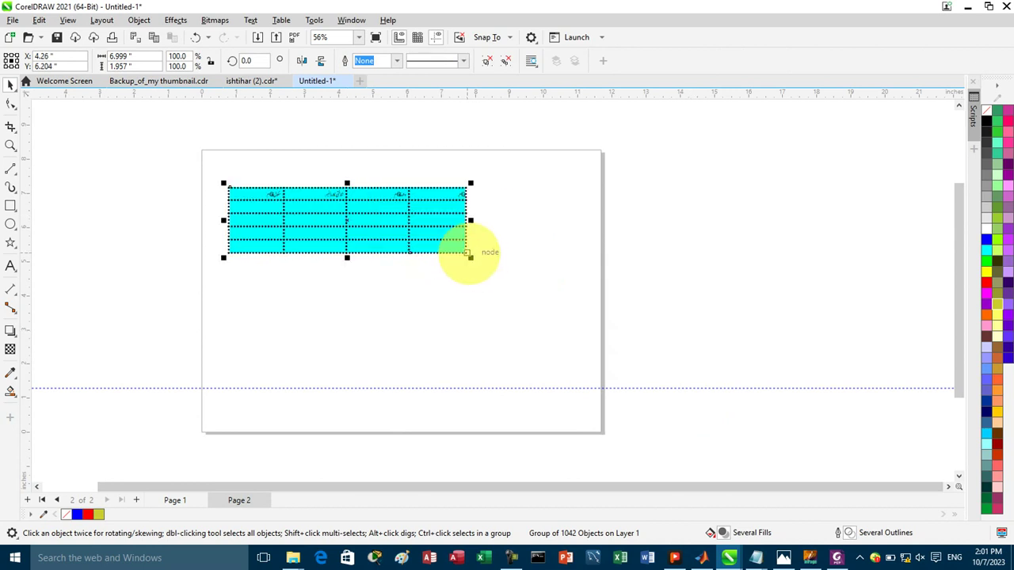
left_click_drag(470, 257, 602, 344)
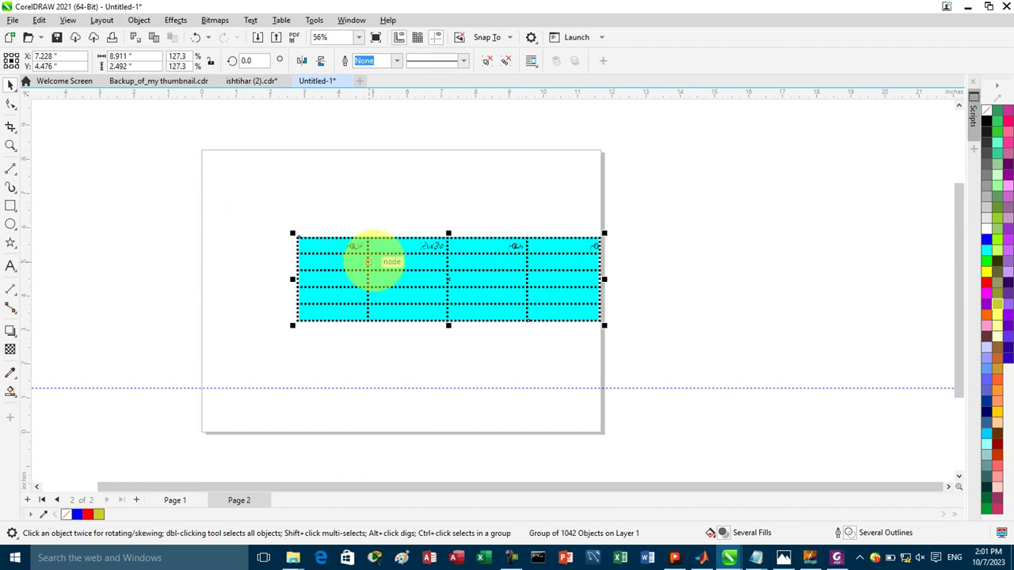
left_click_drag(291, 231, 173, 197)
left_click_drag(388, 200, 389, 172)
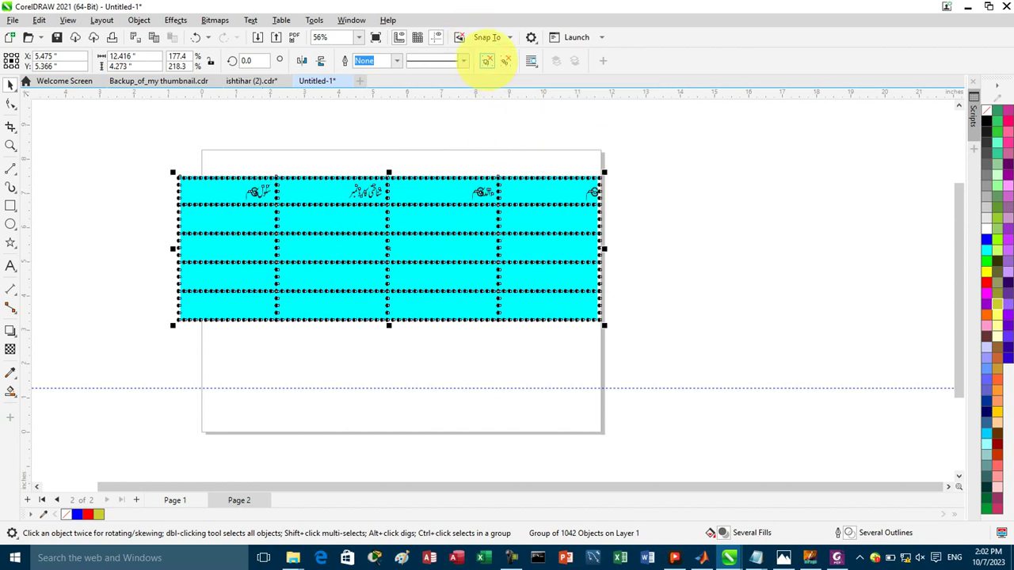
Ungroup the table and move the stray G glyph away from the Urdu heading in the rightmost header cell
left_click(486, 61)
left_click(702, 194)
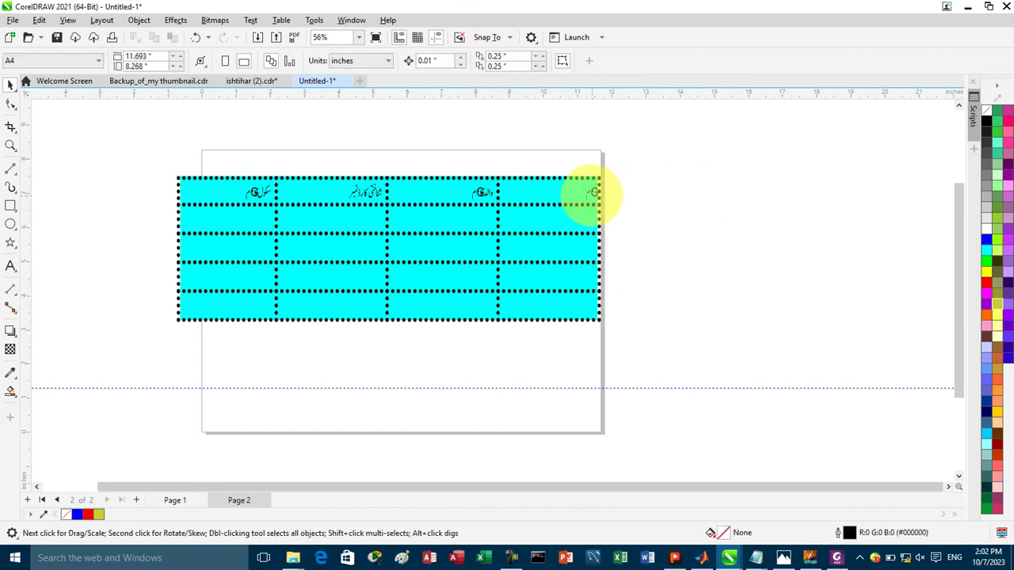
left_click(592, 192)
mouse_move(592, 192)
left_mouse_down()
mouse_move(567, 192)
mouse_move(589, 194)
left_mouse_up()
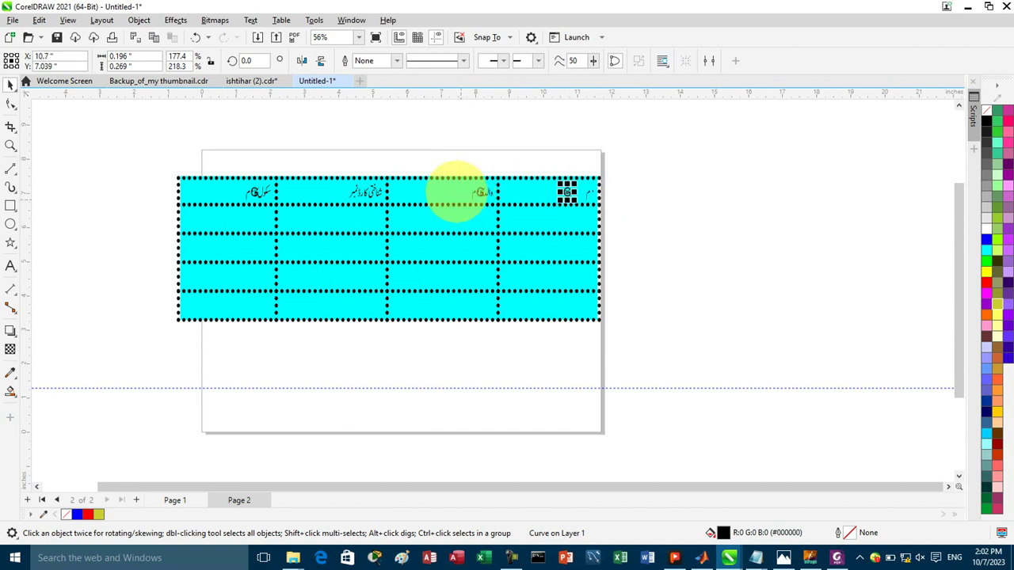
Pull the cyan background shapes out of the two rightmost header cells, clearing the fill behind their headings
left_click_drag(464, 186, 482, 201)
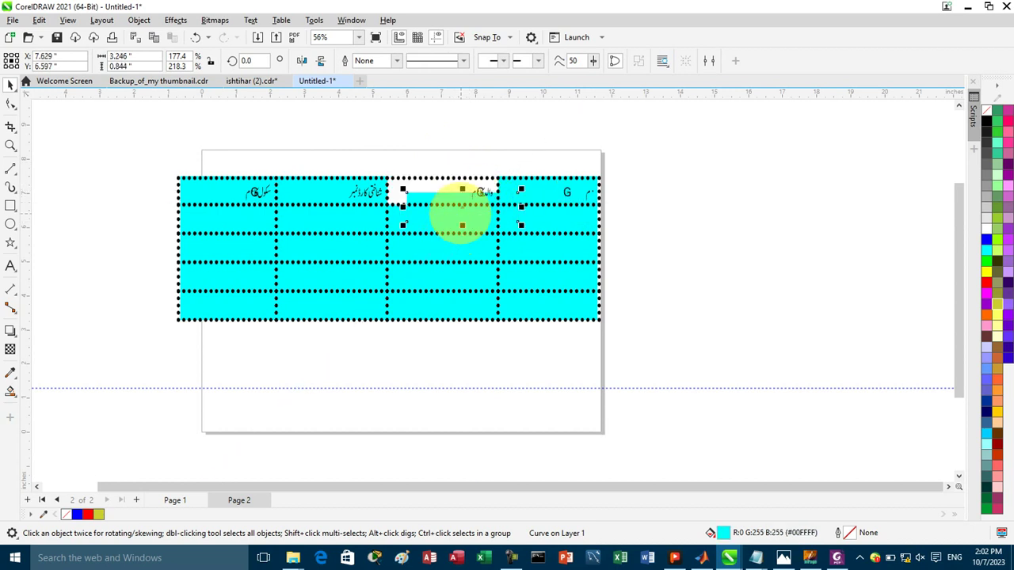
key("Escape")
left_click_drag(528, 188, 638, 134)
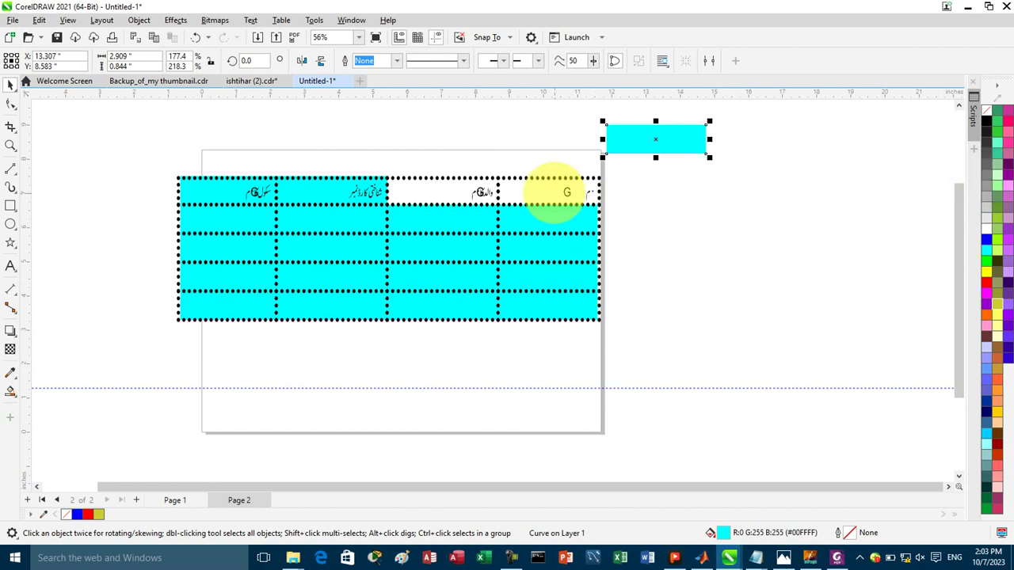
left_click(555, 192)
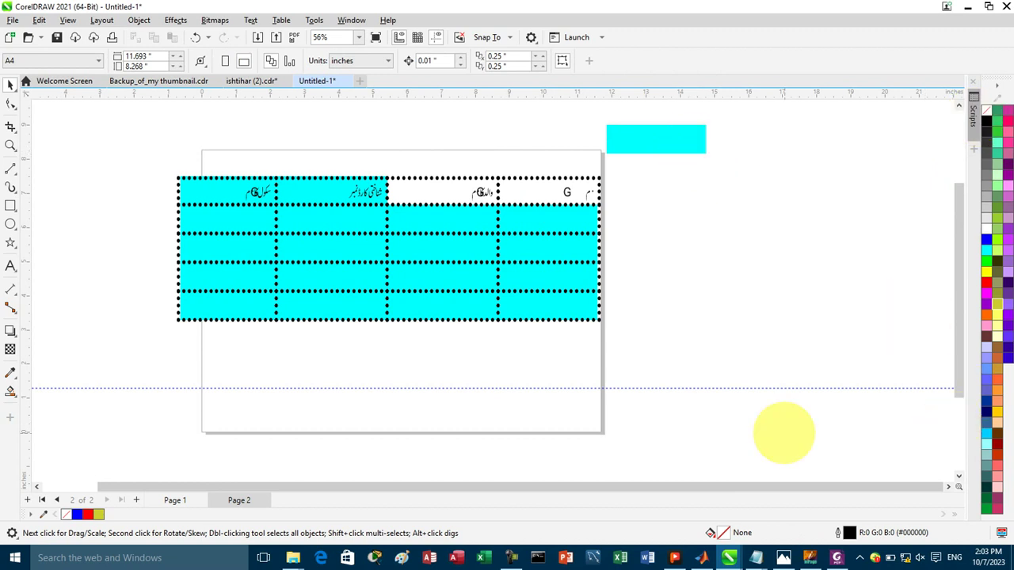
Check the table headings in InPage, view the ads.jpg poster from the thumbnails folder on the desktop, and close the folder
left_click(810, 555)
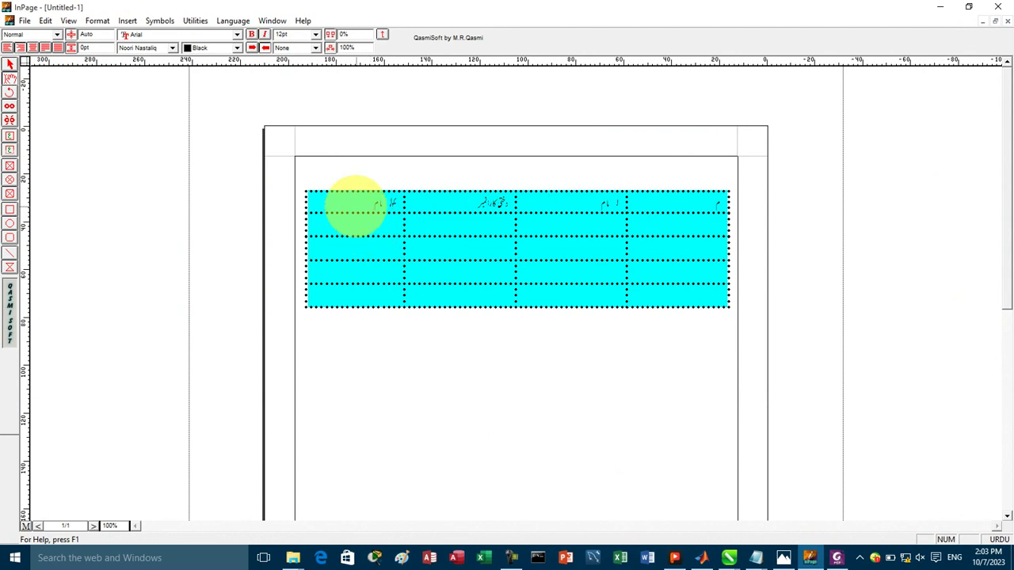
left_click(1000, 554)
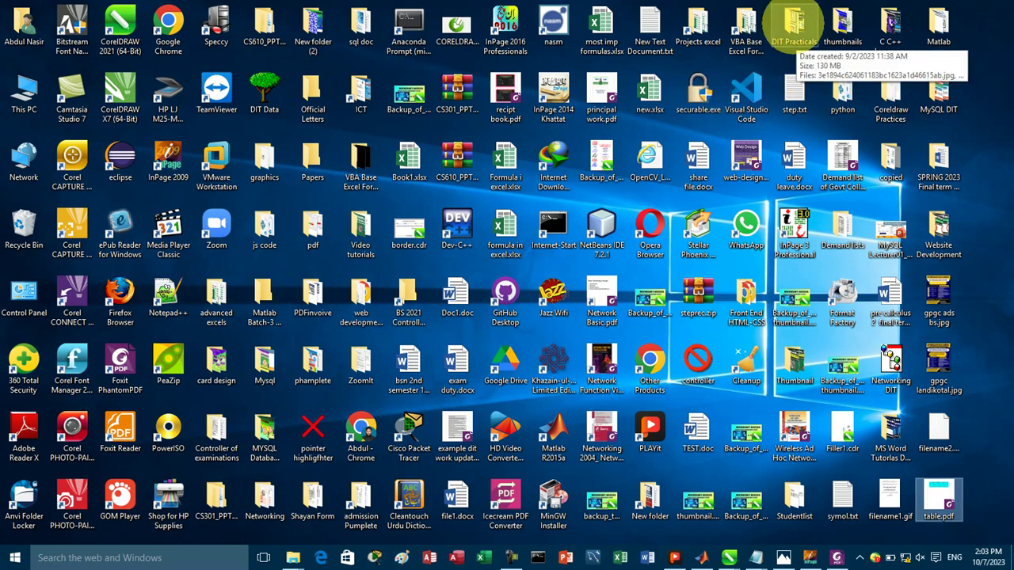
double_click(846, 28)
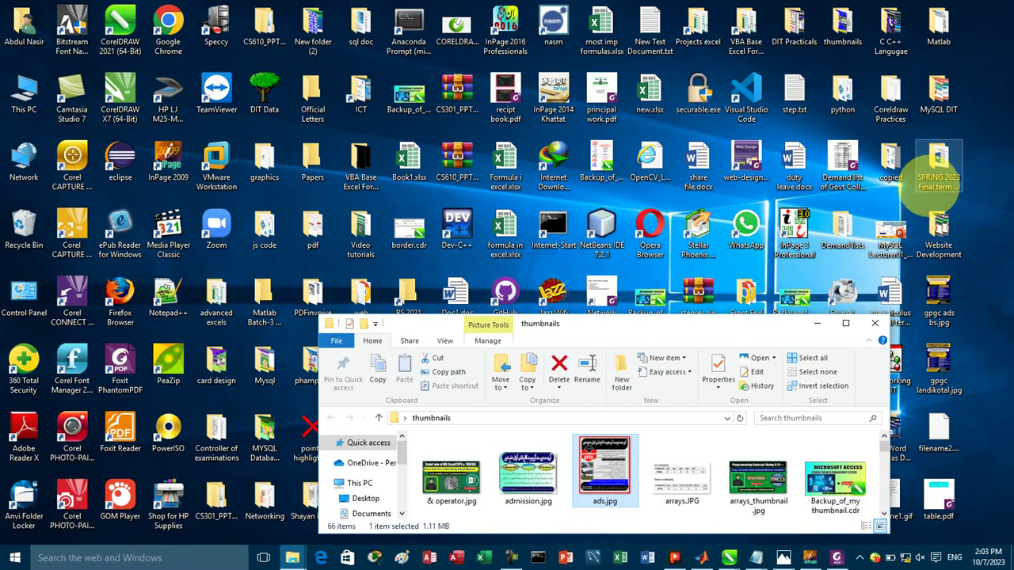
left_click(838, 322)
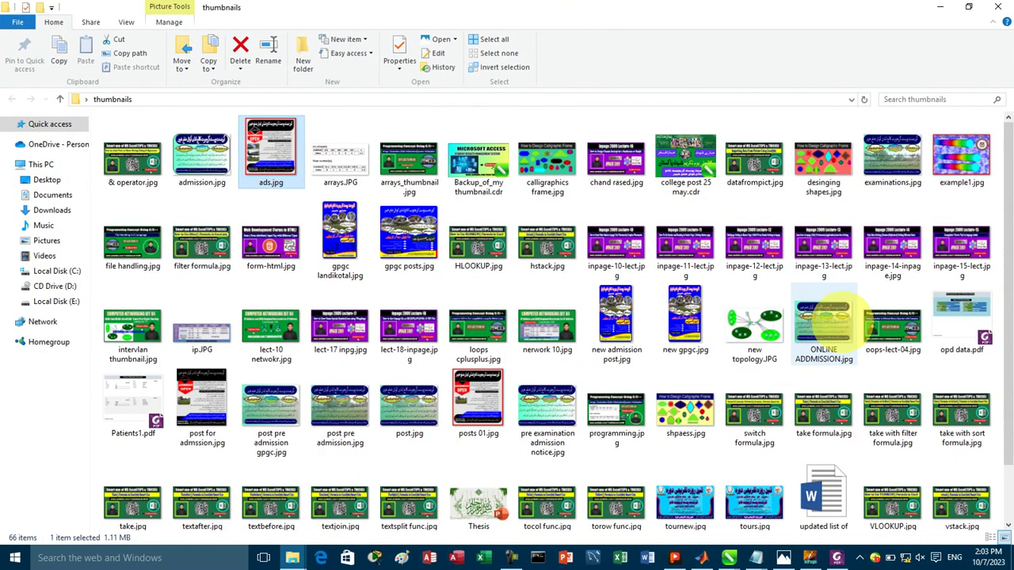
double_click(270, 150)
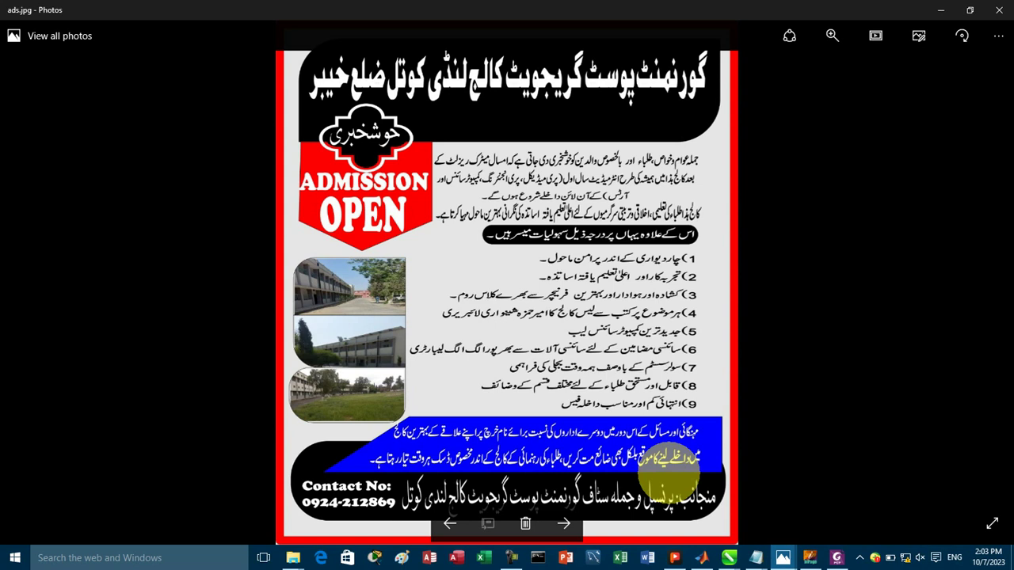
left_click(941, 10)
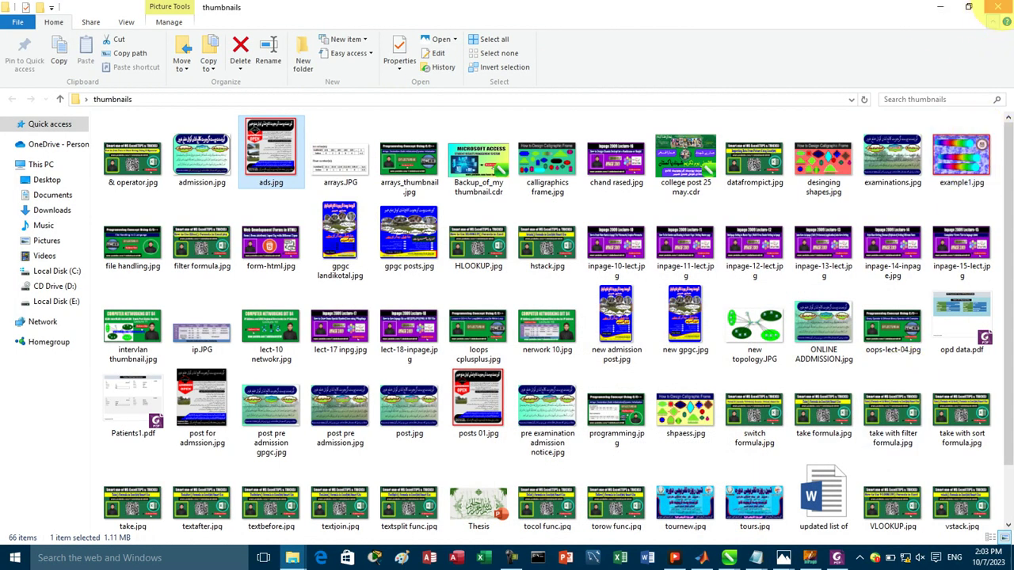
left_click(998, 9)
Find posts college.eps in the Coreldraw Practices folder and import it into the CorelDRAW drawing as editable, with text as curves
double_click(890, 99)
left_click(912, 54)
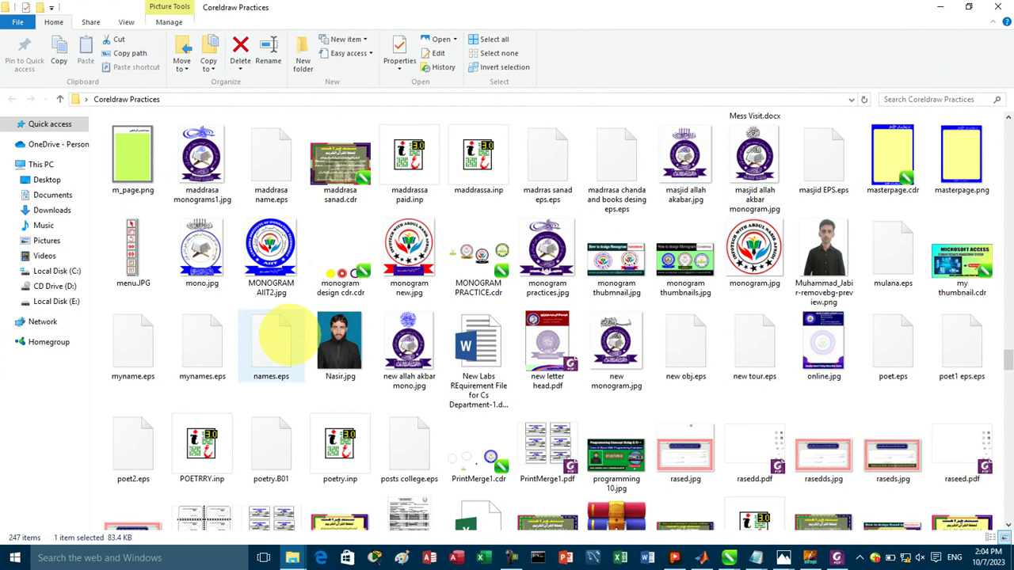
left_click(614, 159)
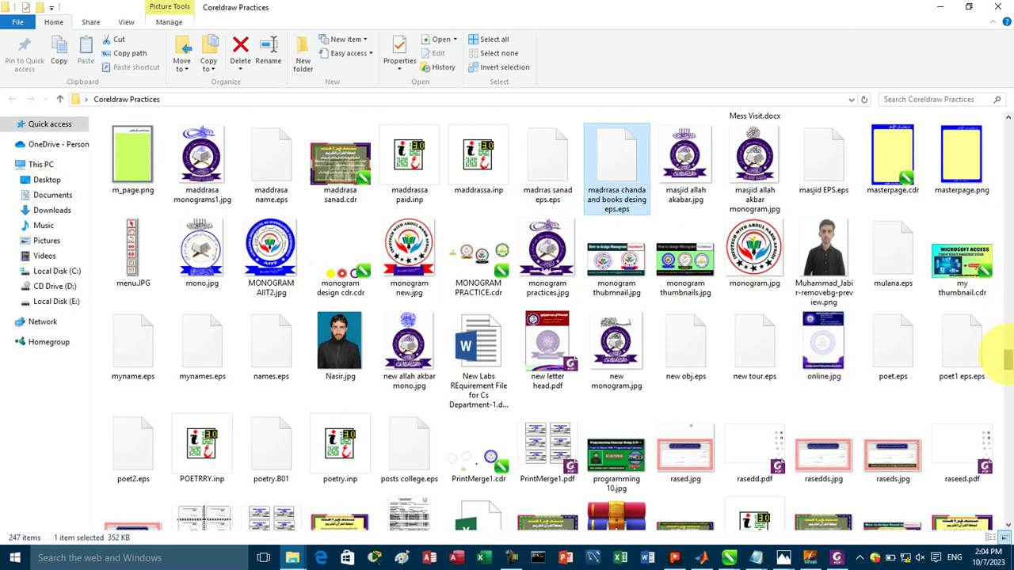
scroll(1002, 356, "down", 1)
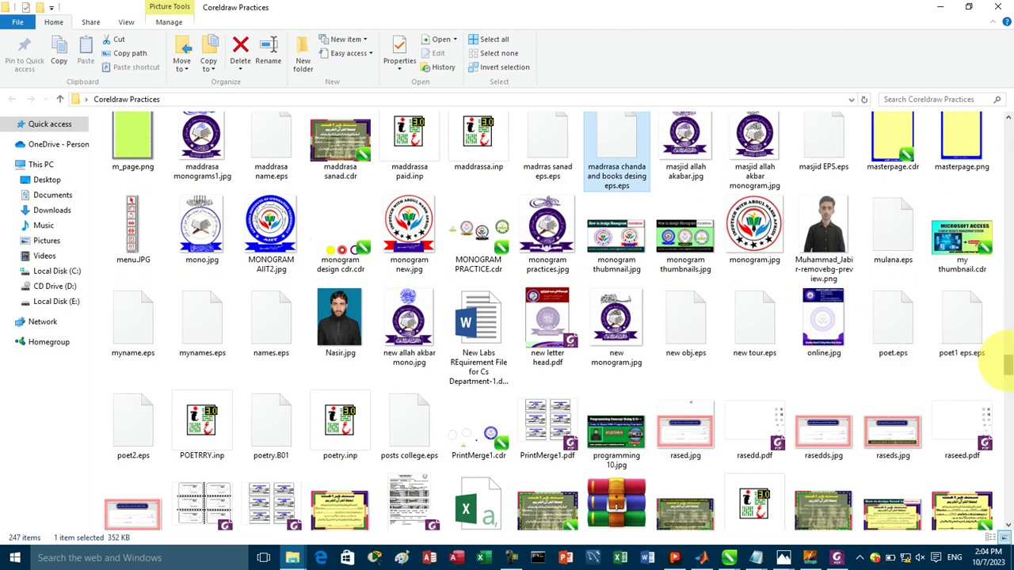
left_click_drag(1003, 364, 1003, 404)
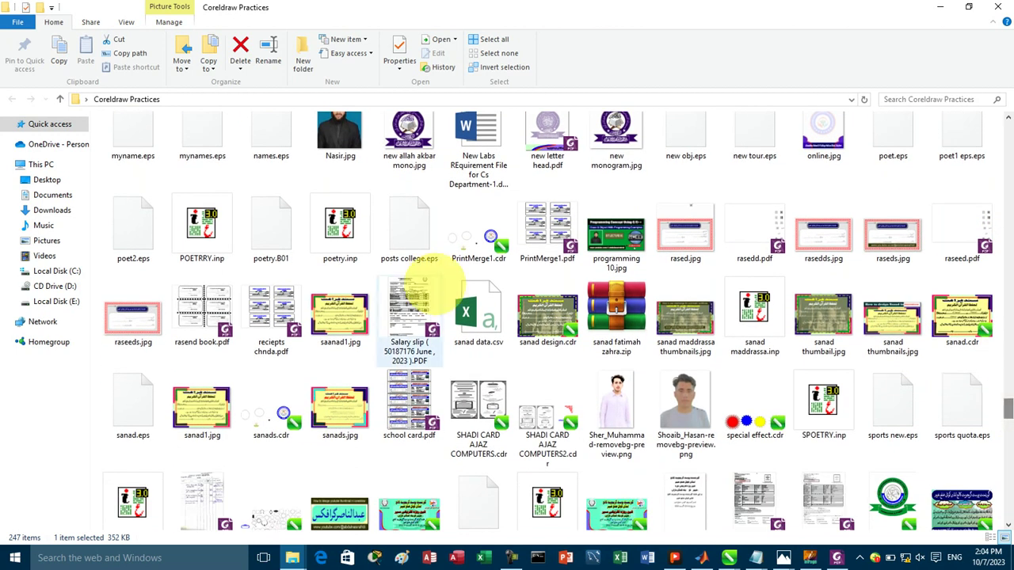
left_click(406, 235)
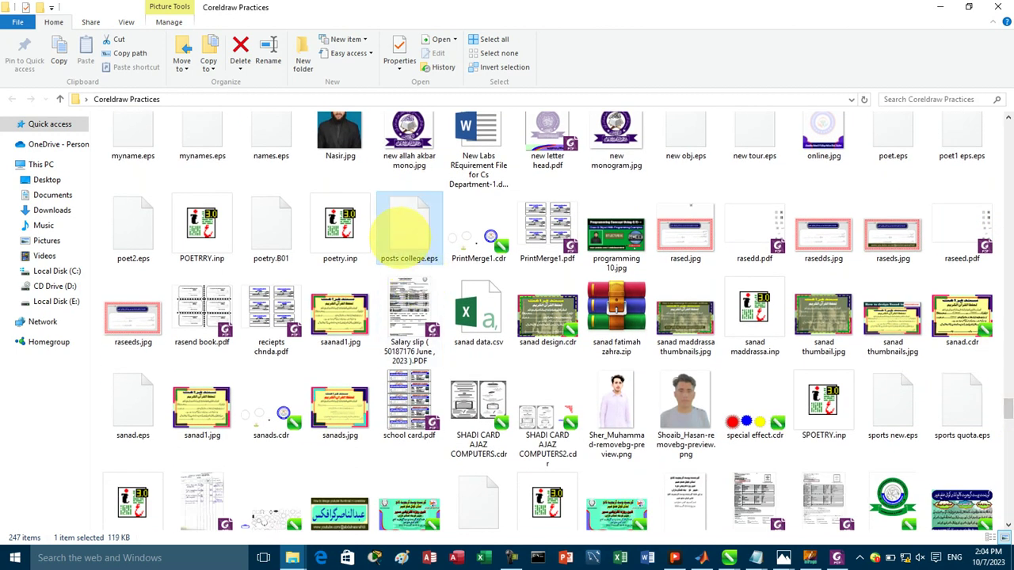
left_click_drag(406, 235, 769, 313)
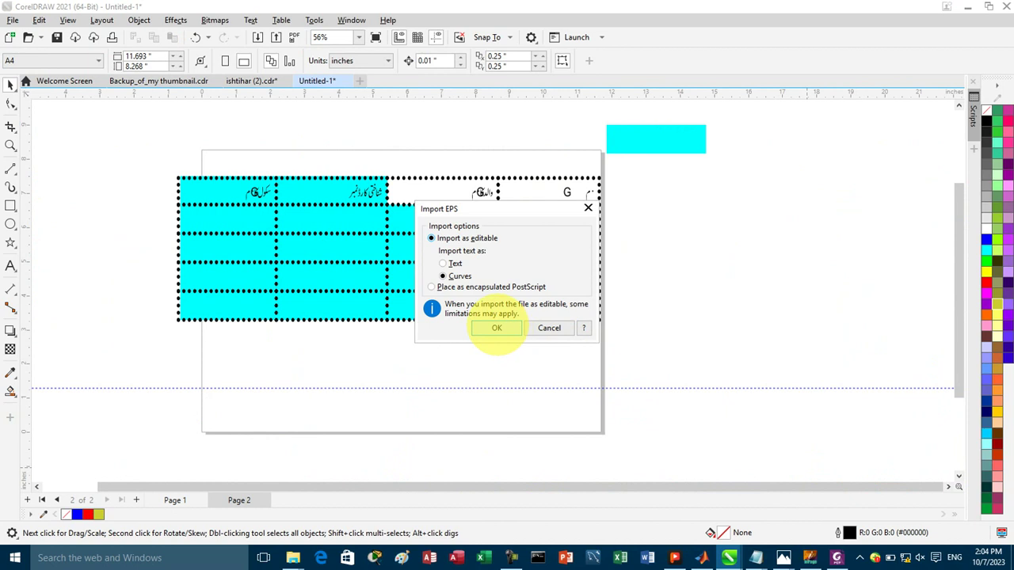
left_click(495, 327)
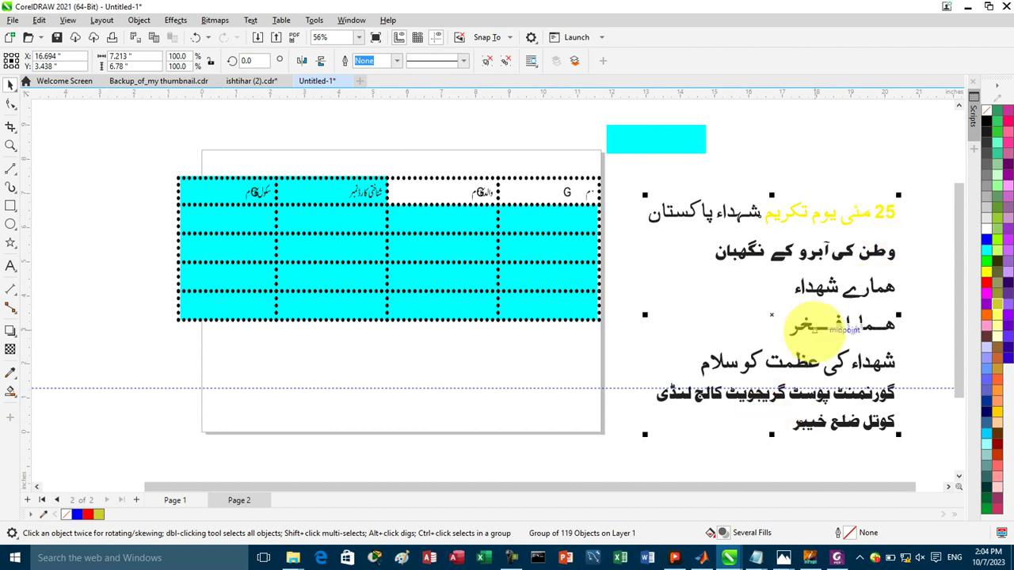
Reduce the imported Urdu text group's height to about 5.27 inches and move it onto a new third page
left_click_drag(772, 434, 772, 382)
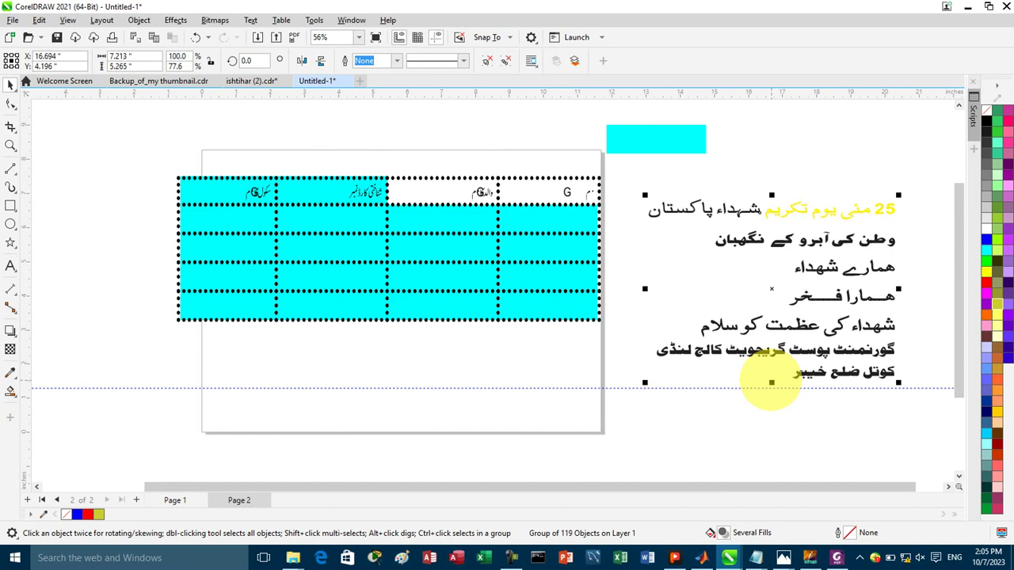
key("Delete")
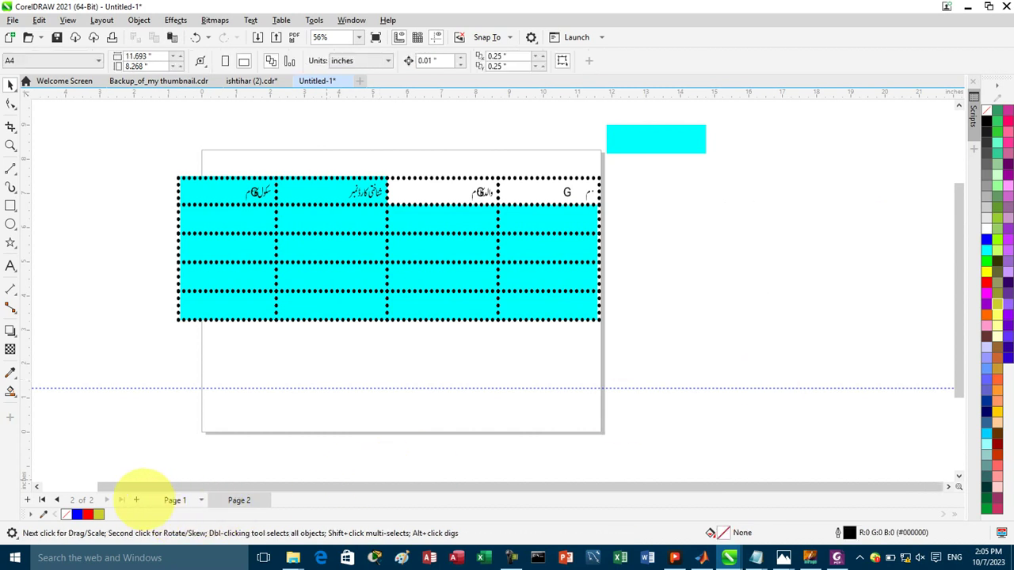
left_click(136, 499)
key("ctrl+v")
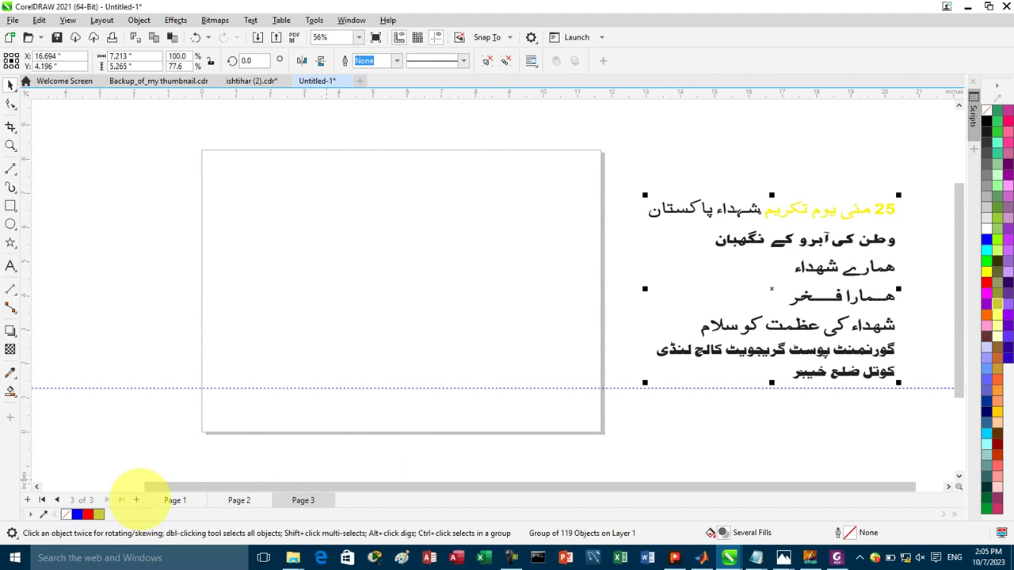
Add a fourth page to the drawing and open the Coreldraw Practices folder from the desktop in a maximized window
left_click(137, 500)
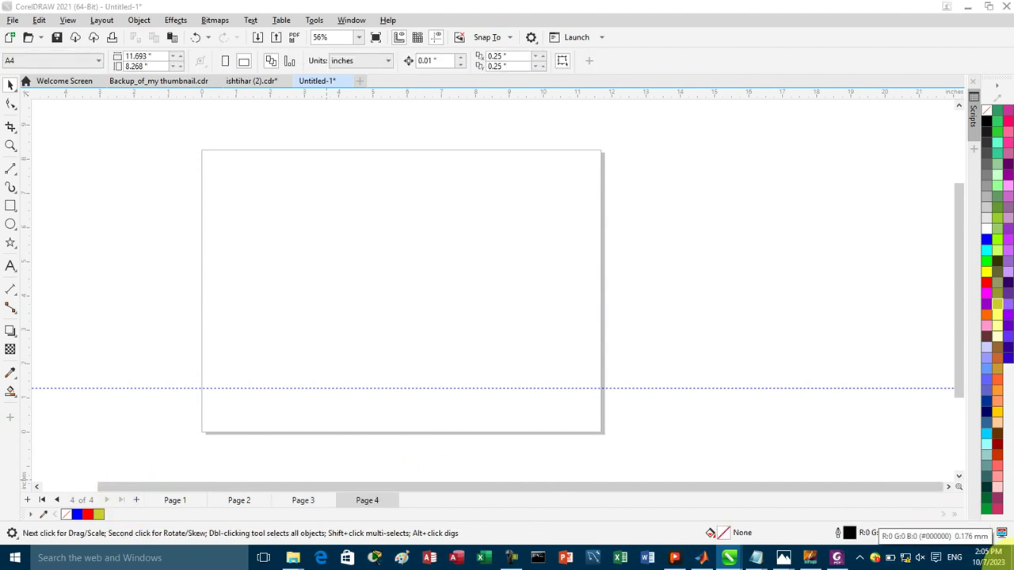
left_click(1012, 558)
double_click(878, 102)
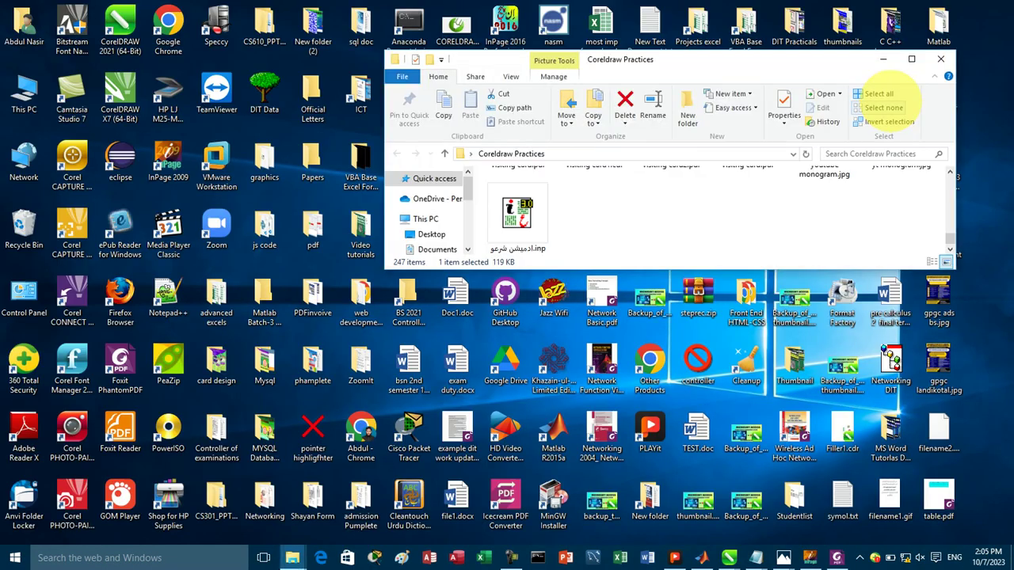
left_click(911, 59)
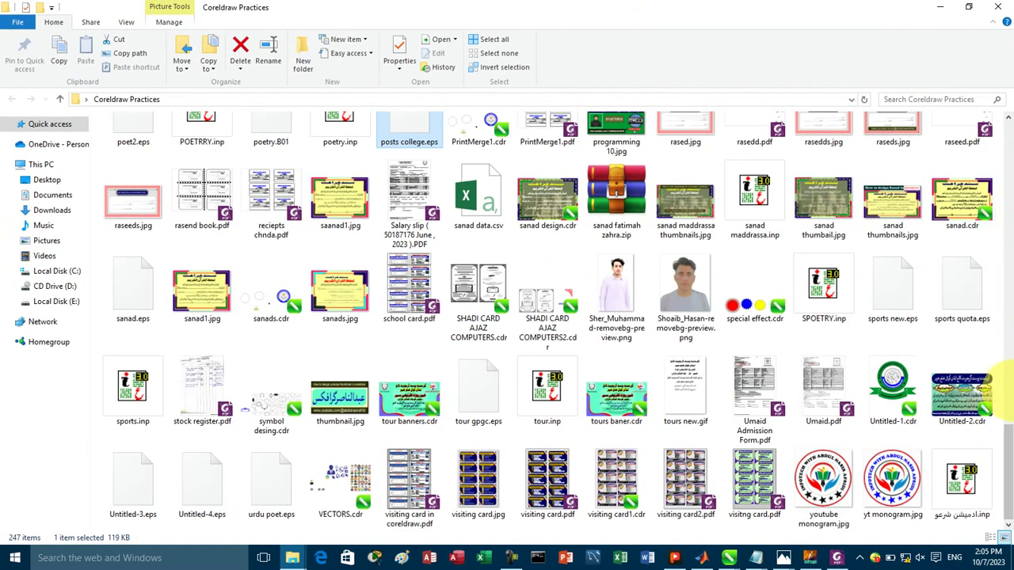
Find admission 2023 new updated001.eps in the Coreldraw Practices folder and import it into the CorelDRAW drawing as editable, with text as curves
left_click(953, 287)
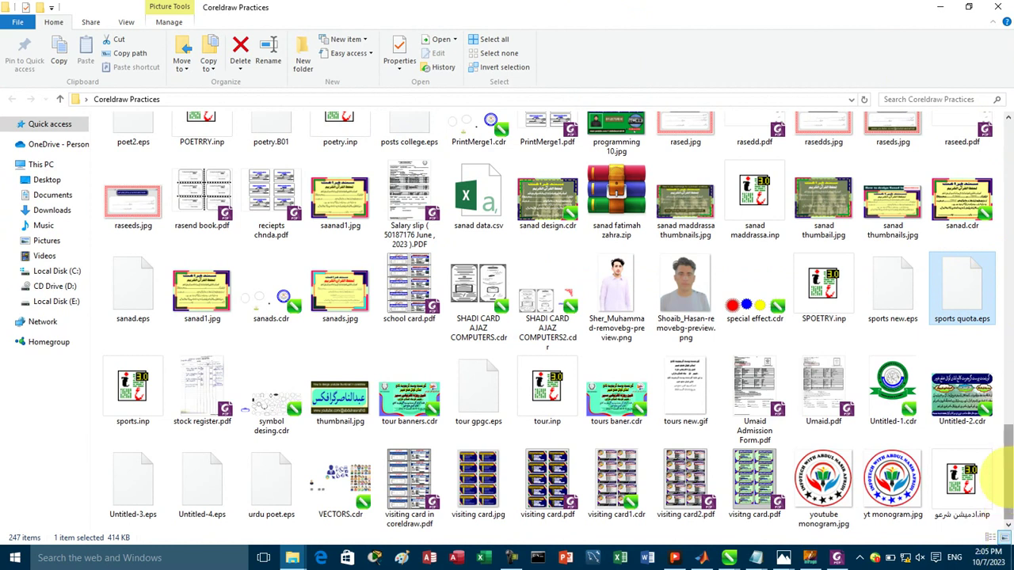
left_click_drag(1006, 470, 1006, 395)
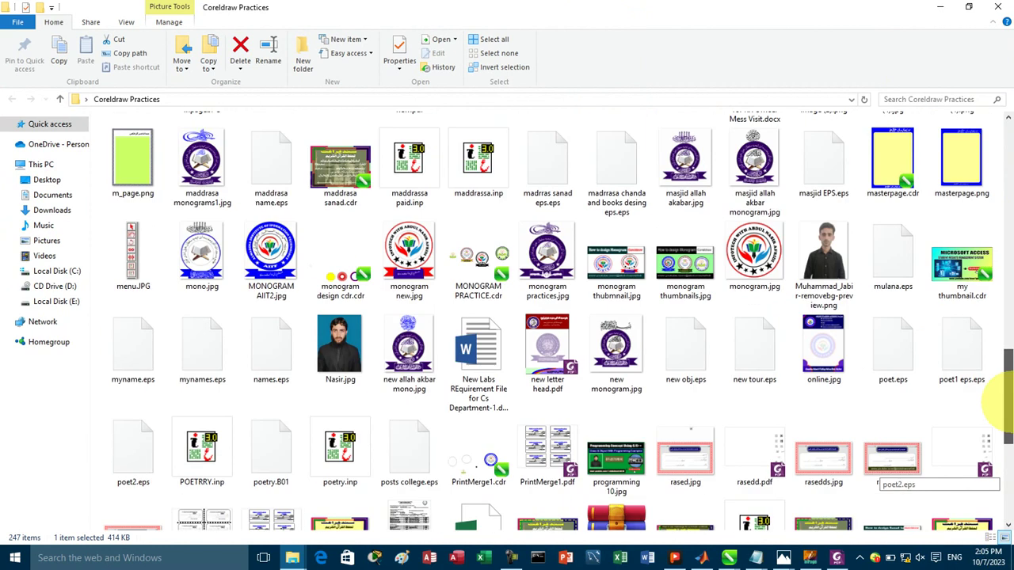
left_click_drag(1005, 400, 1004, 194)
left_click(203, 139)
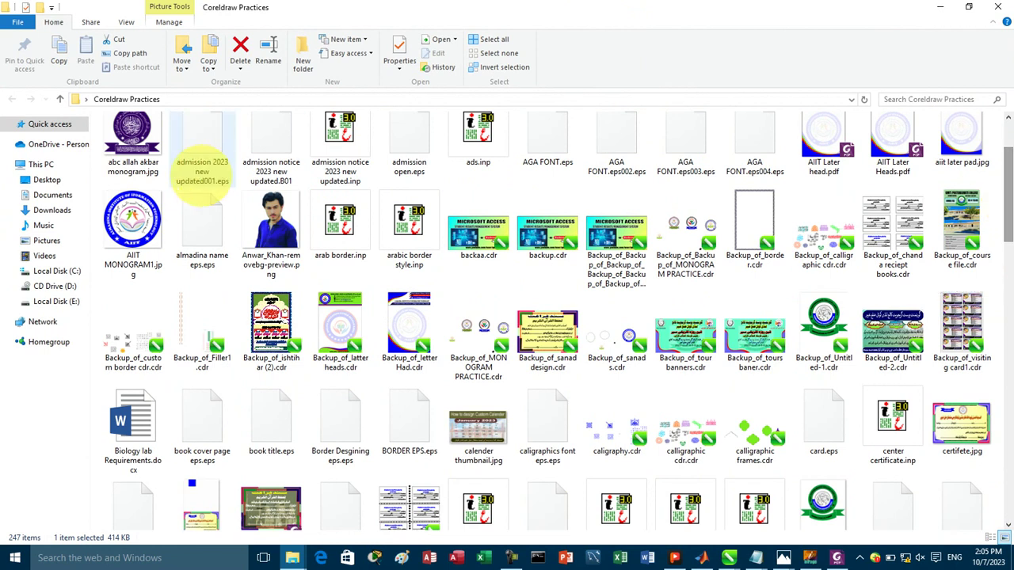
scroll(205, 139, "up", 1)
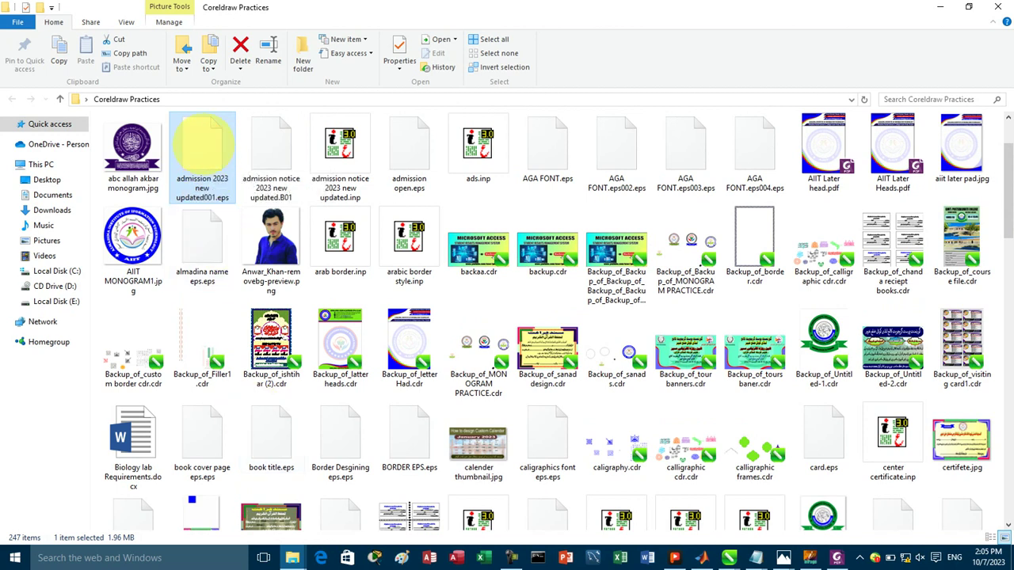
left_click_drag(202, 143, 745, 274)
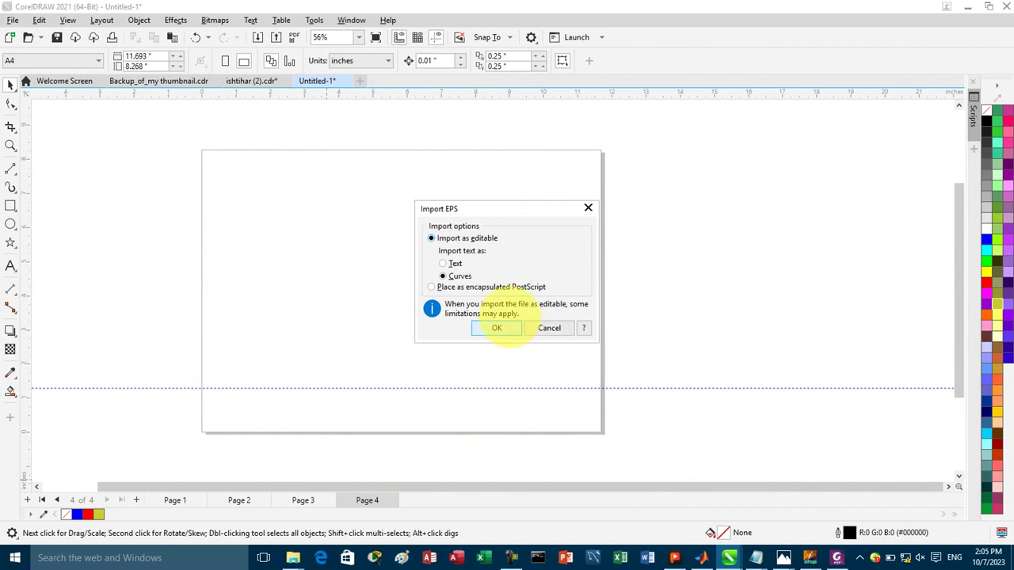
left_click(494, 327)
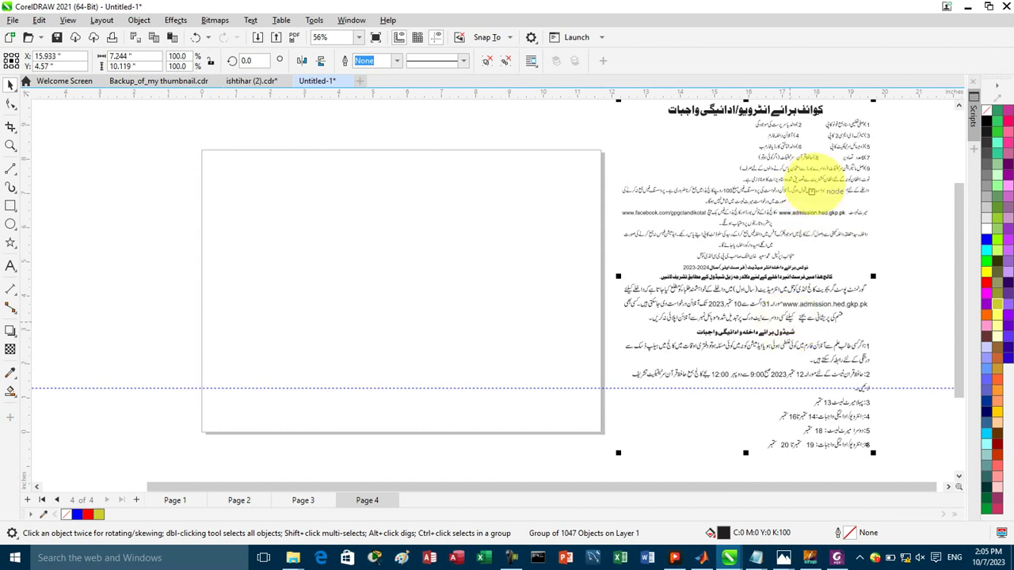
Move the imported Urdu admission text group onto the fourth page, centred at about X 7.42, Y 2.81 inches, and inspect its upper lines
left_click_drag(820, 176, 516, 227)
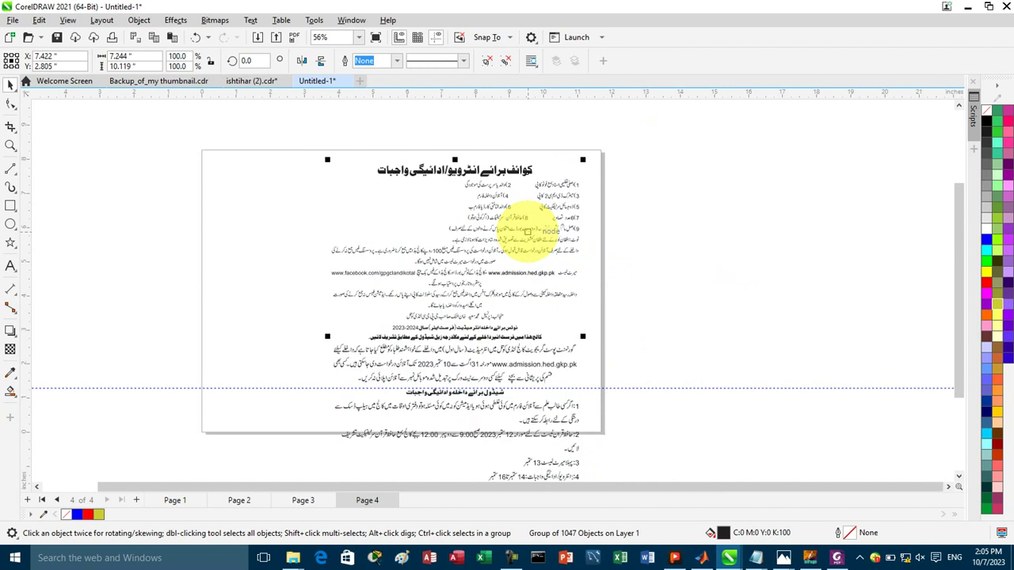
key("z")
left_click_drag(361, 152, 629, 242)
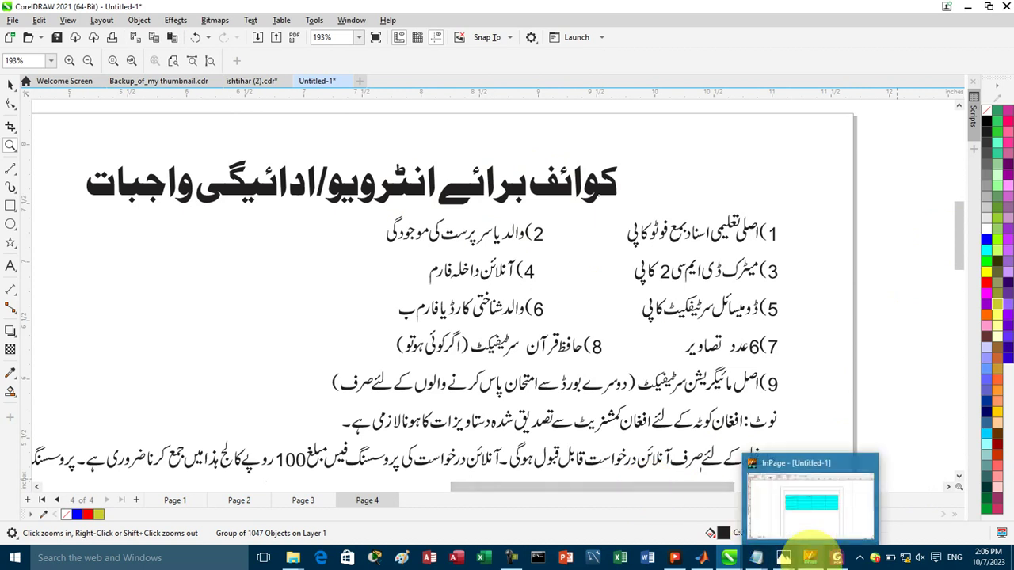
Switch to InPage and display the phonetic keyboard layout from the keyboard preferences
left_click(810, 556)
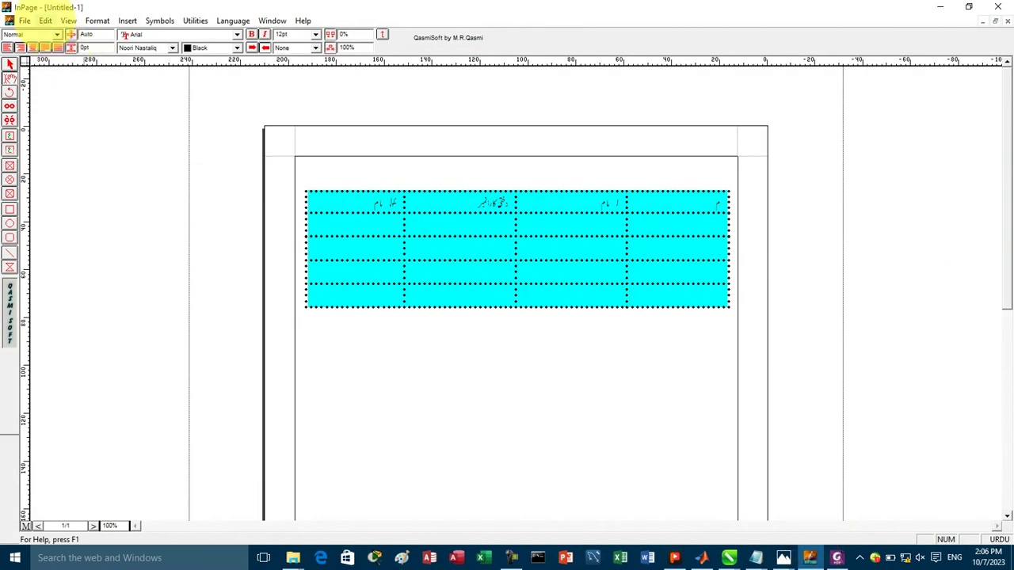
left_click(45, 20)
mouse_move(111, 266)
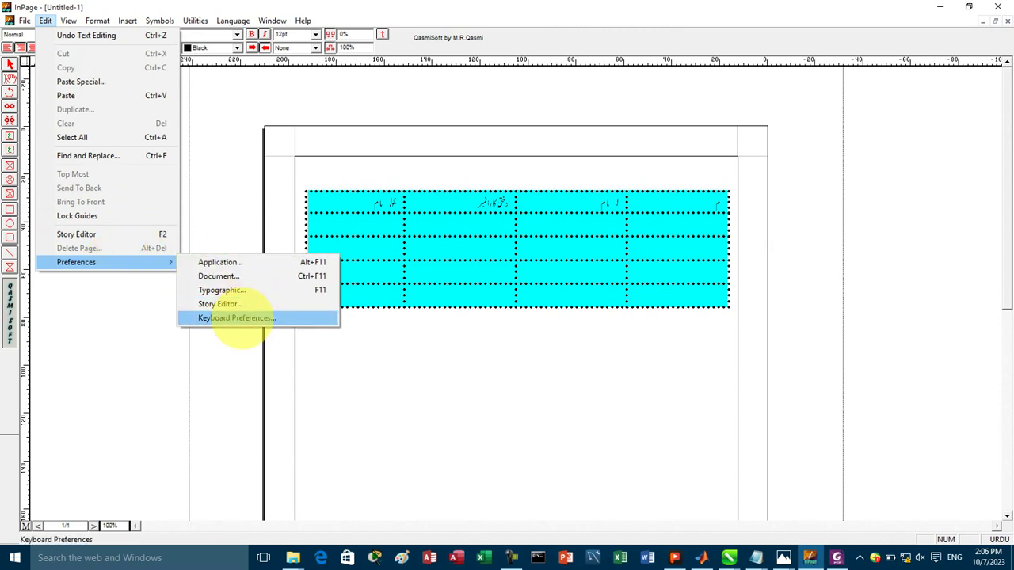
left_click(237, 317)
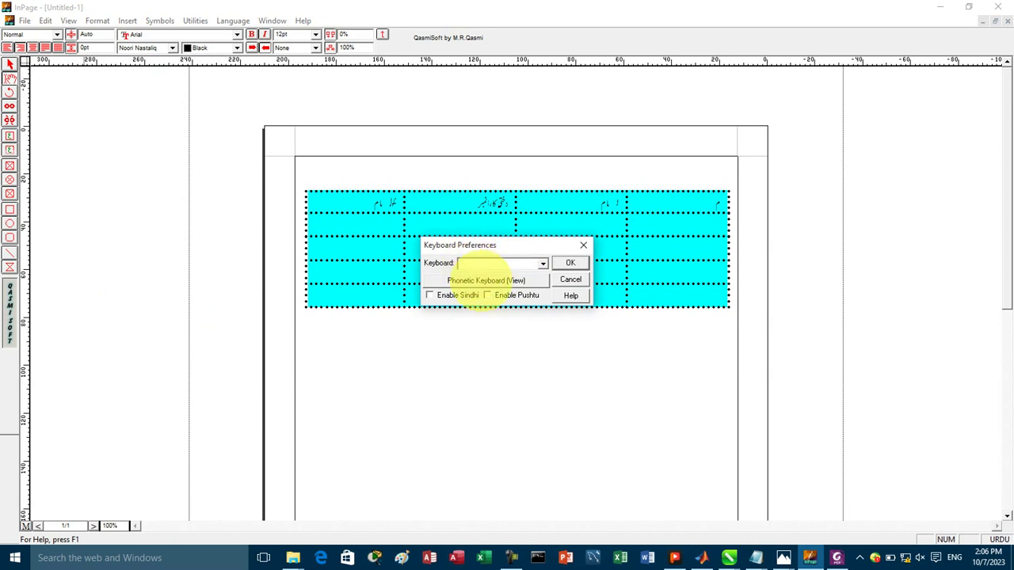
left_click(478, 283)
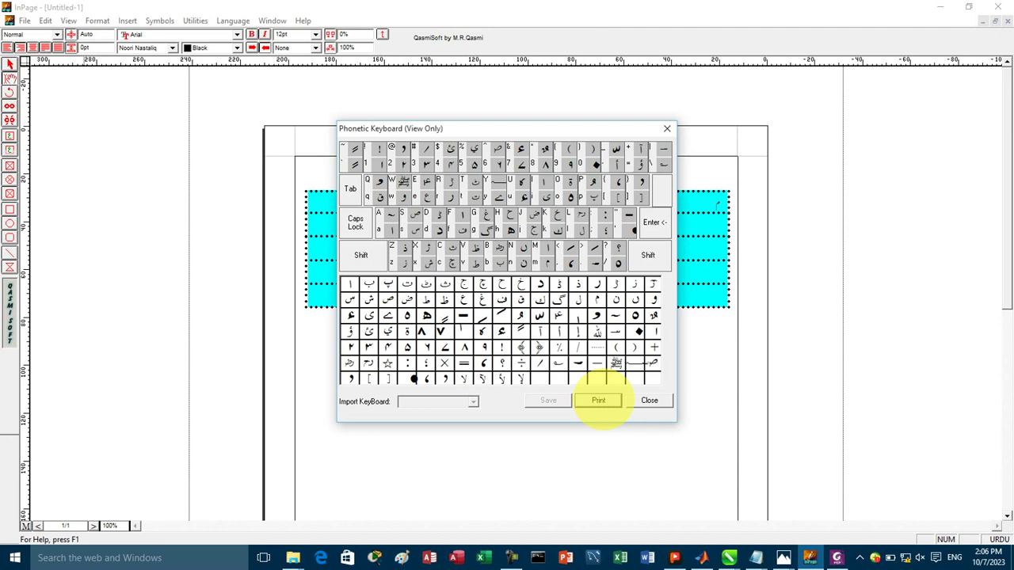
Search Windows for the Snipping Tool with the phonetic keyboard layout still displayed
key("super")
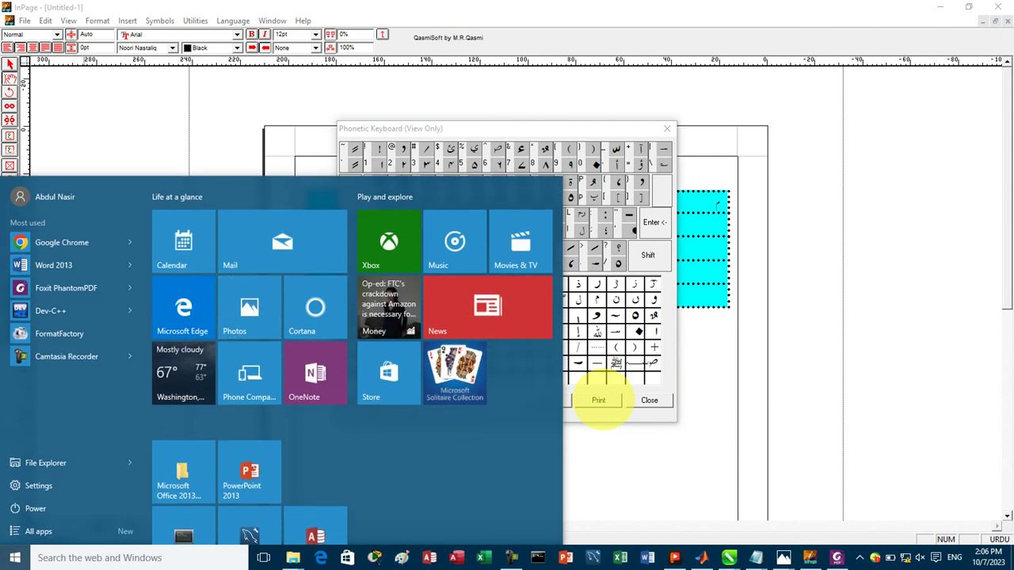
type("sn")
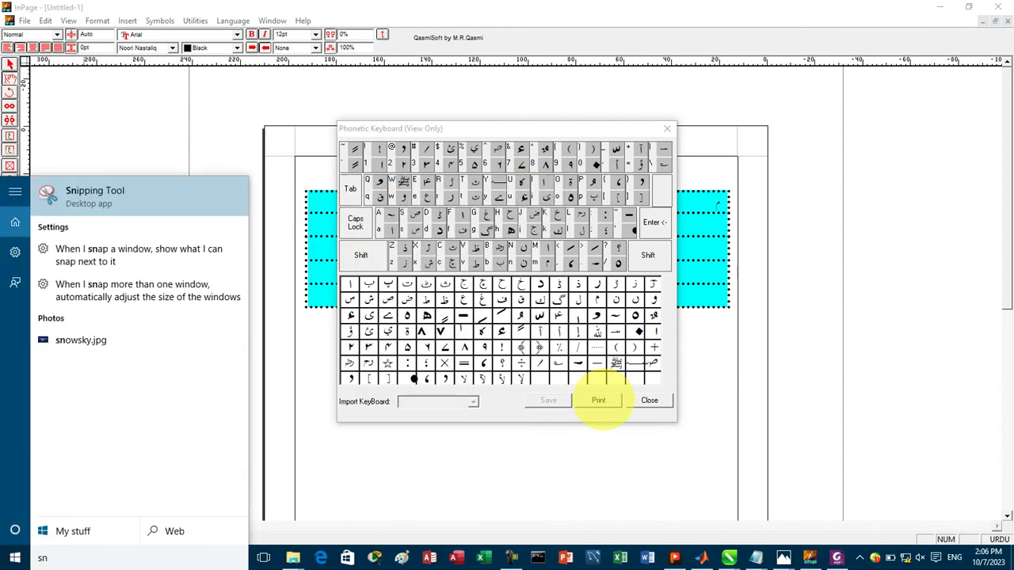